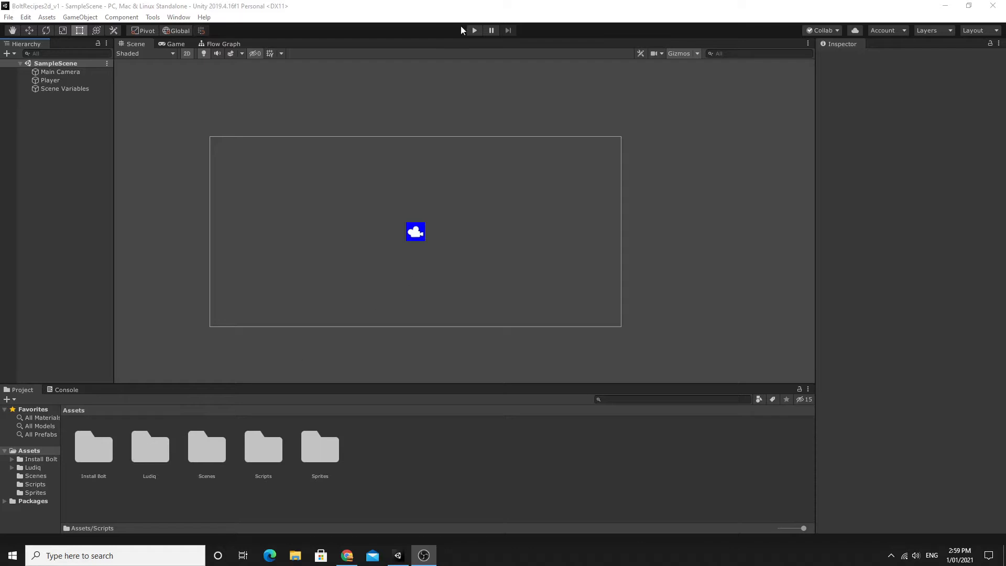
Review the Player object's components, including its Rigidbody 2D, speed variable and Flow Machine.
click(67, 81)
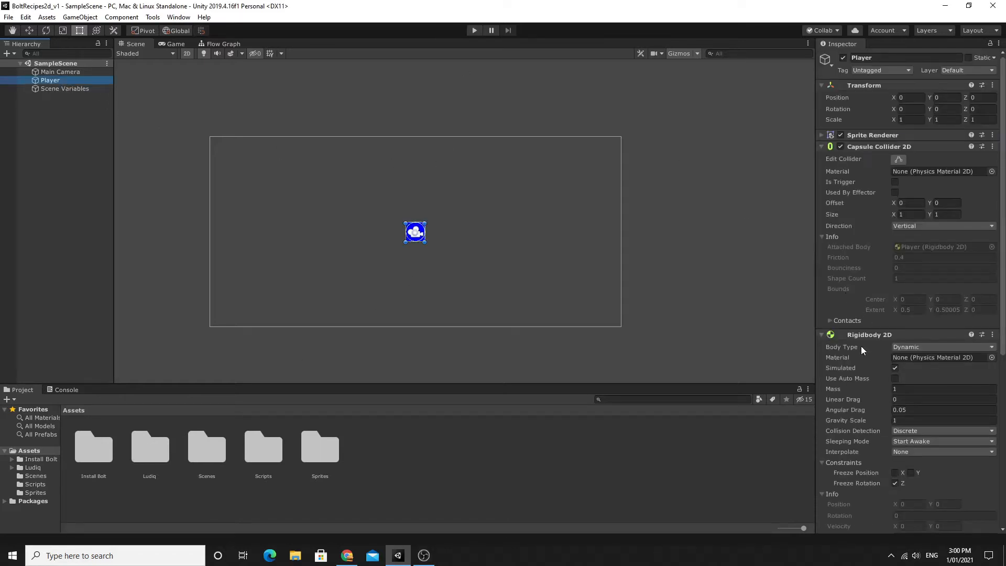
scroll(841, 366, down, 8)
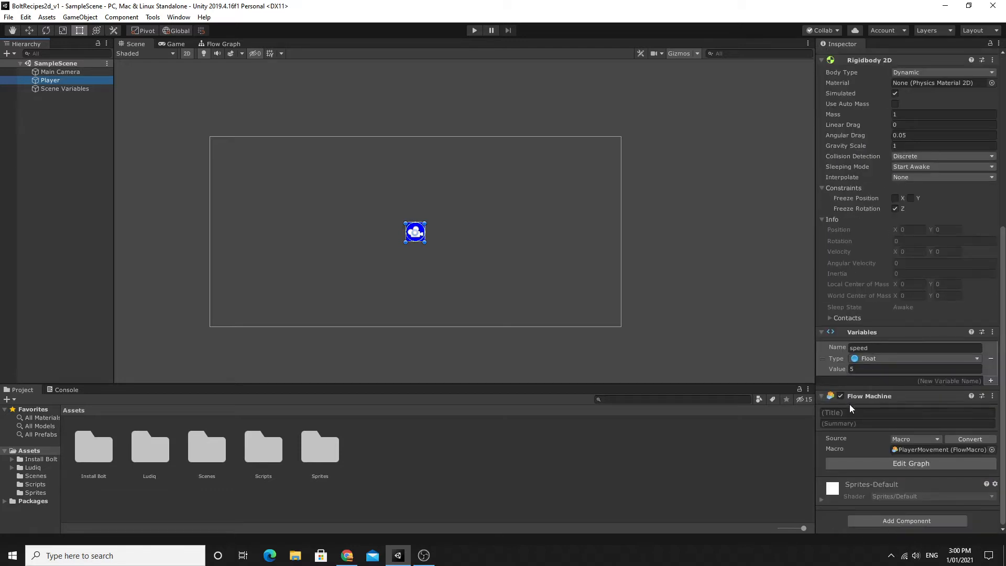
scroll(407, 289, up, 2)
scroll(407, 289, down, 2)
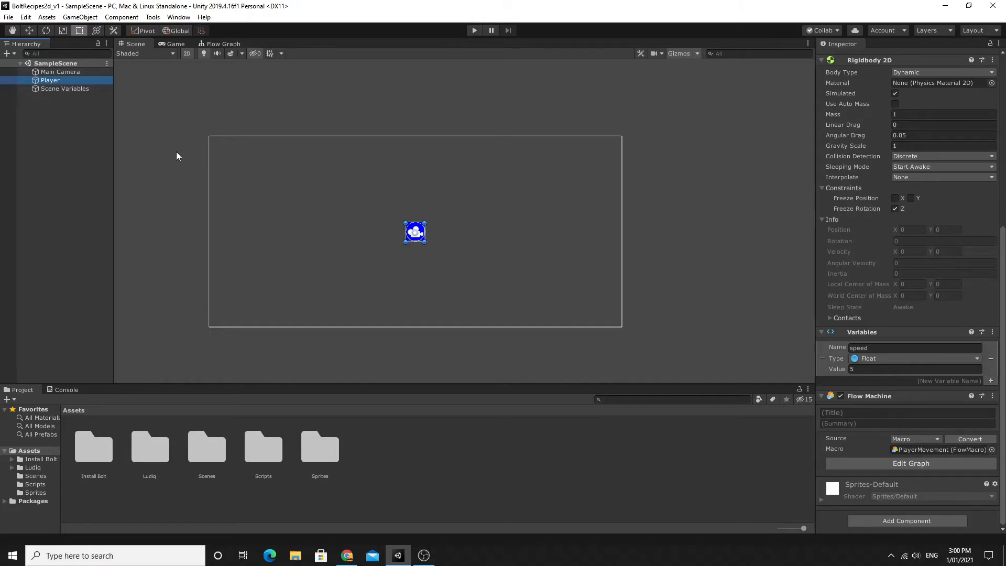
Create a 2D Tilemap object in the scene hierarchy.
click(56, 118)
right_click(43, 117)
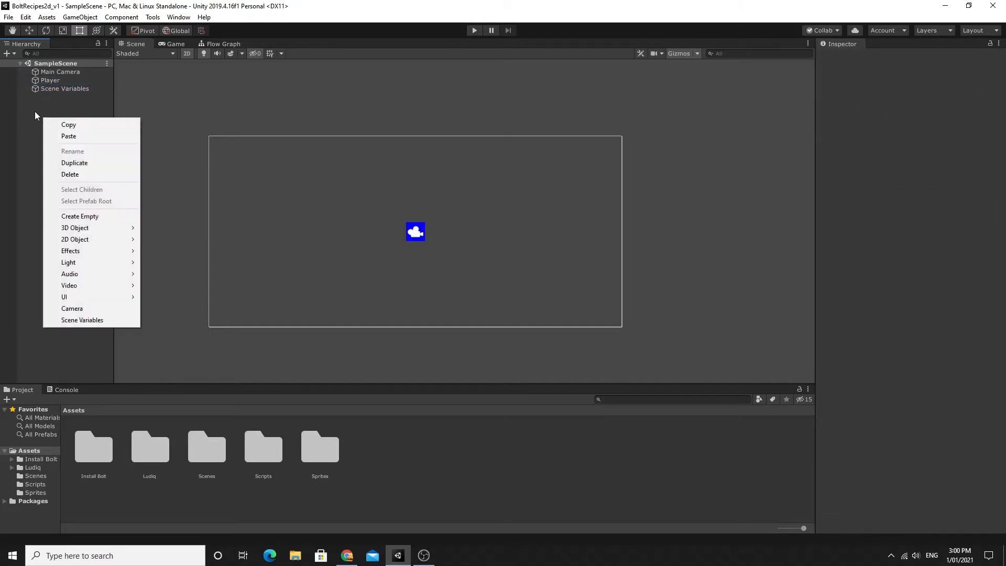
right_click(35, 111)
right_click(34, 110)
mouse_move(73, 242)
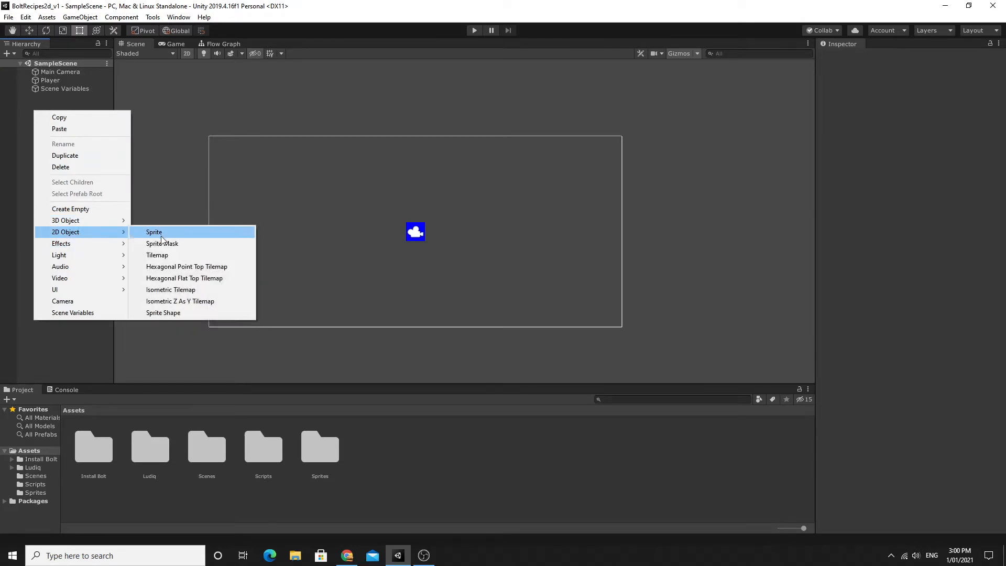
click(162, 255)
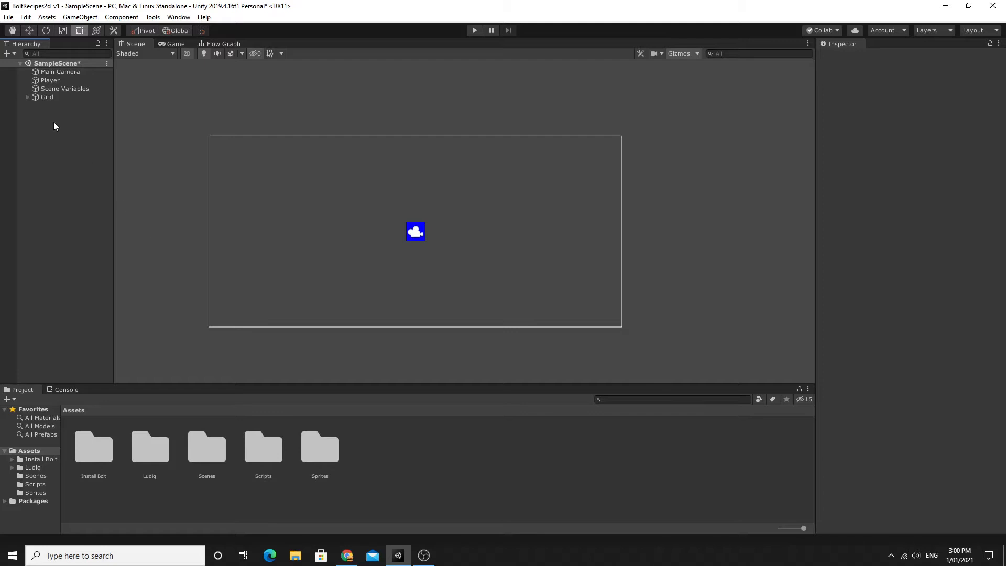
Add a Tilemap Collider 2D component to the Tilemap object under Grid.
click(44, 98)
click(28, 97)
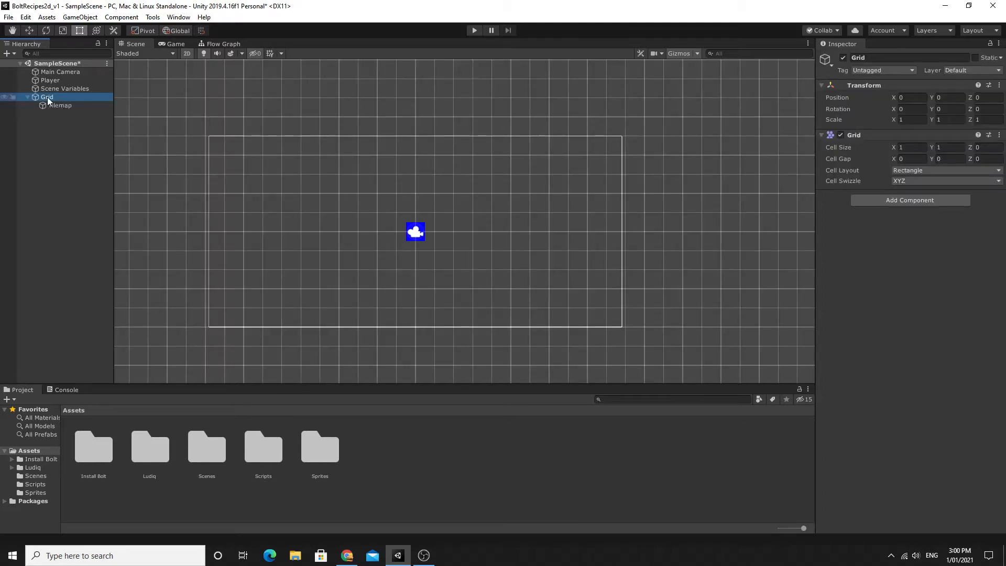
click(51, 104)
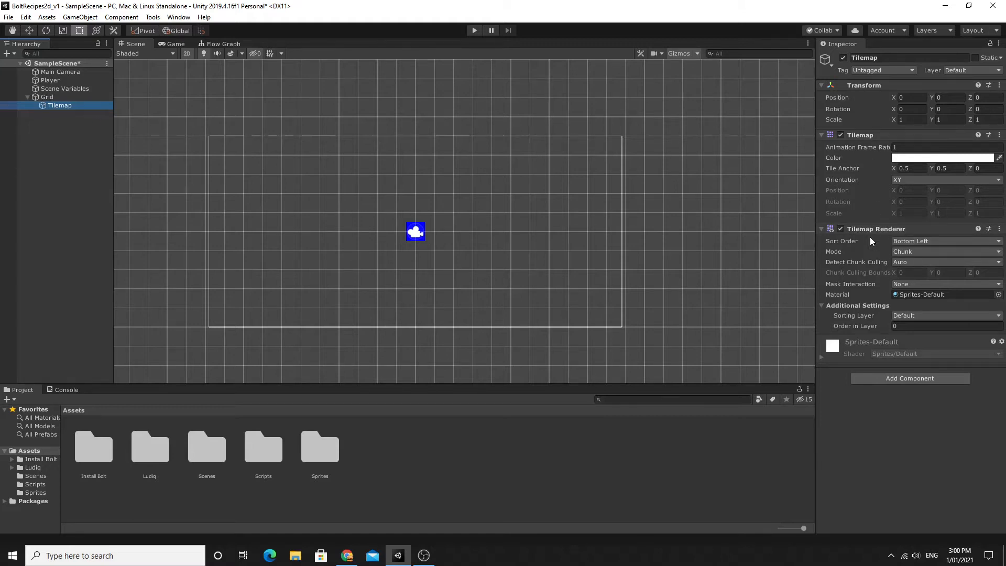
click(875, 382)
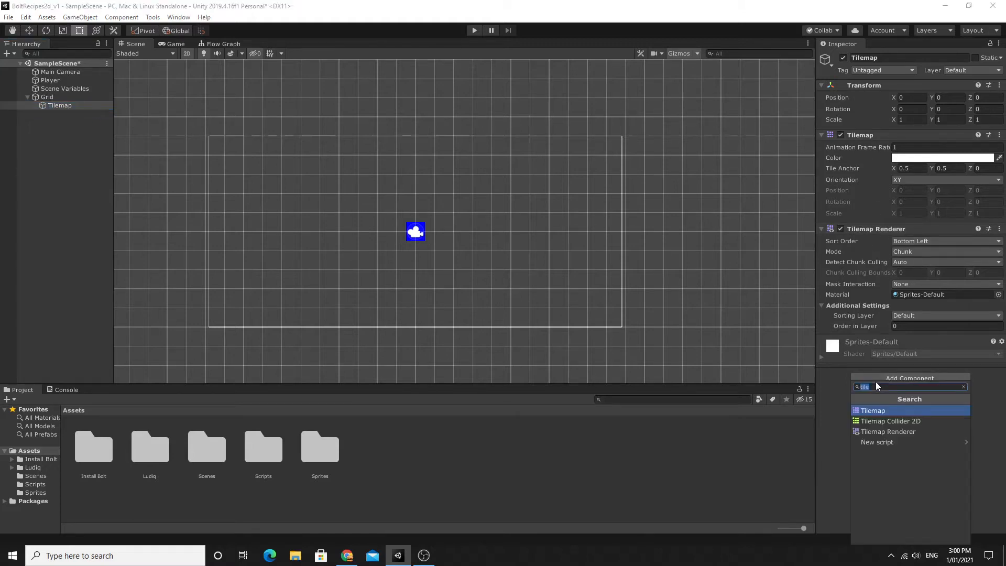
click(882, 421)
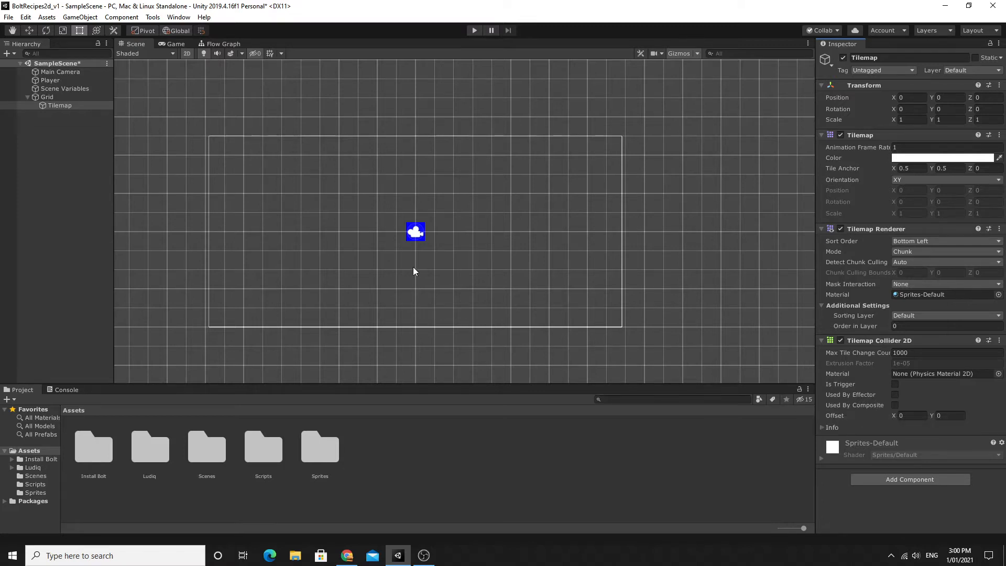
Open the Tile Palette window for the Tilemap and dock it alongside the Scene, Game and Flow Graph views.
click(67, 105)
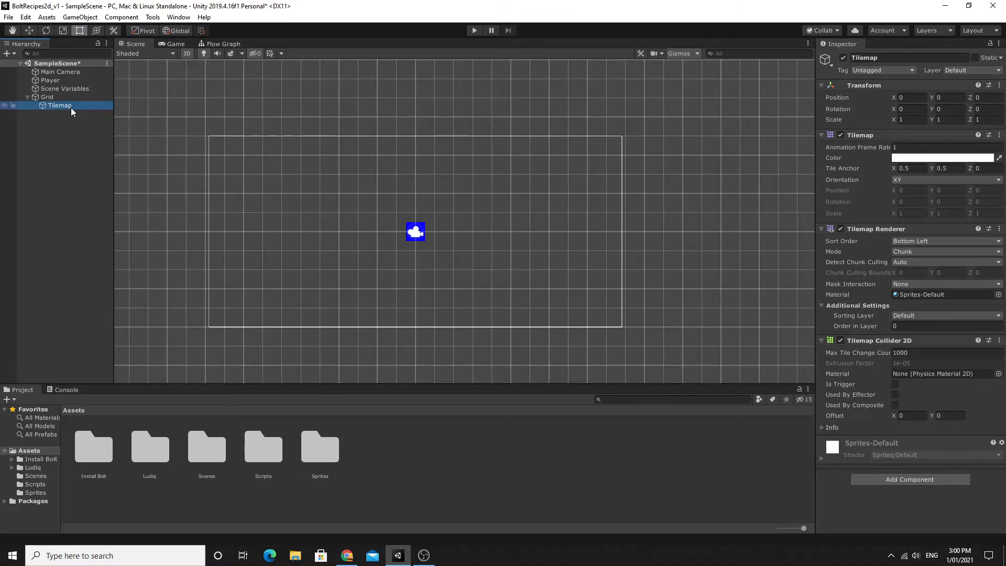
click(168, 18)
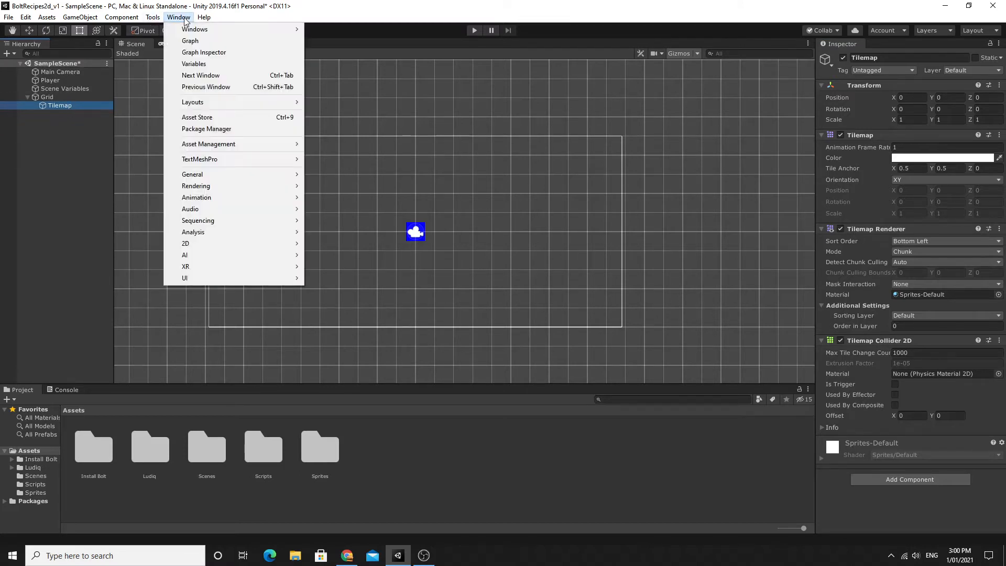
mouse_move(202, 244)
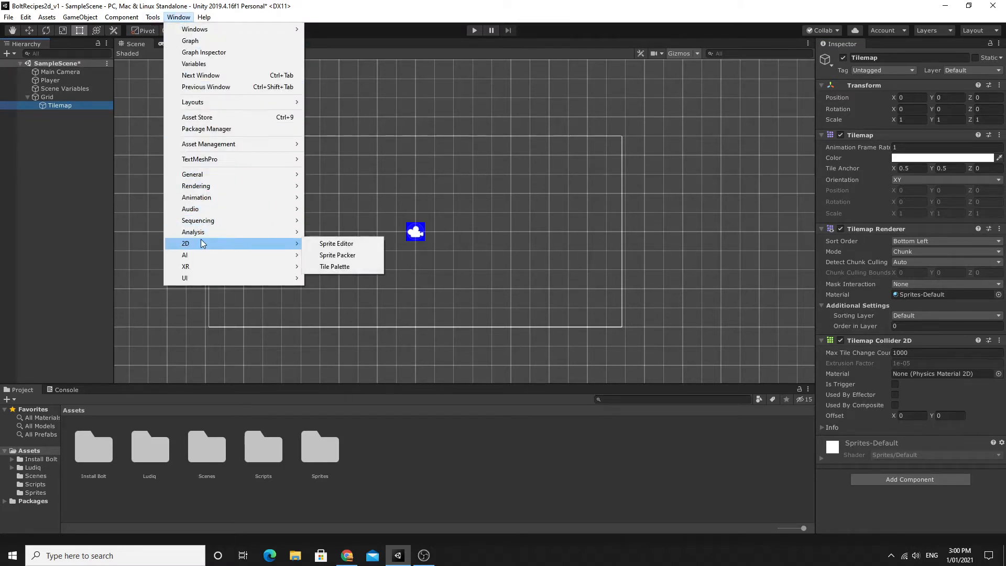
click(328, 268)
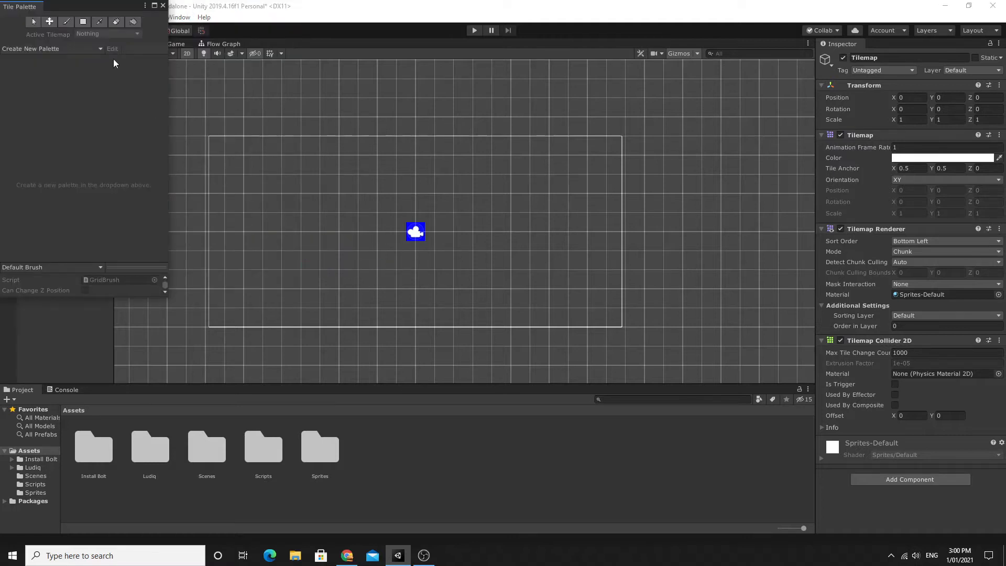
drag(34, 9, 234, 30)
drag(226, 84, 361, 393)
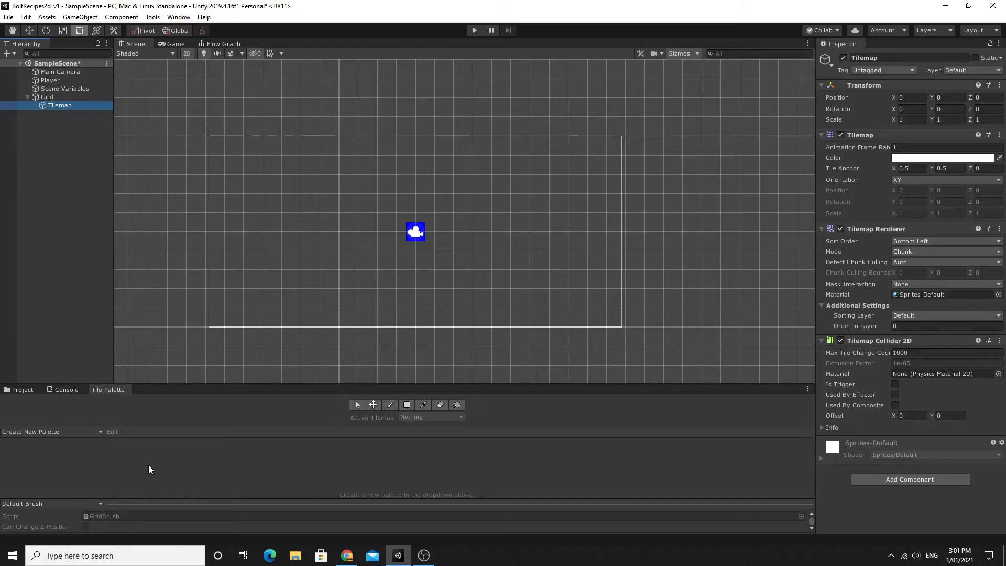
drag(105, 391, 309, 52)
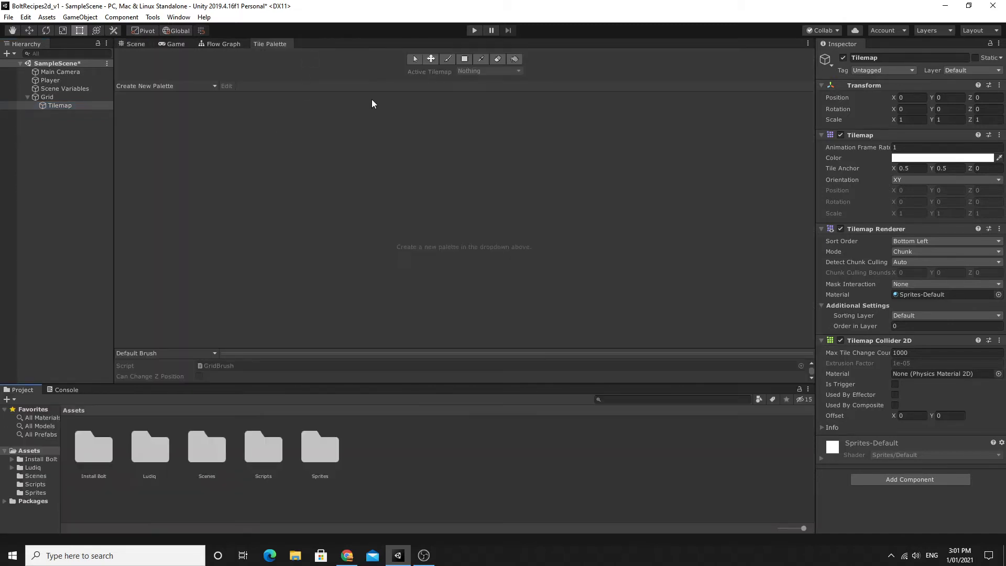
Create a palette named My Tile Palette with a Rectangle grid and Automatic cell size, saved in the Sprites folder.
click(159, 86)
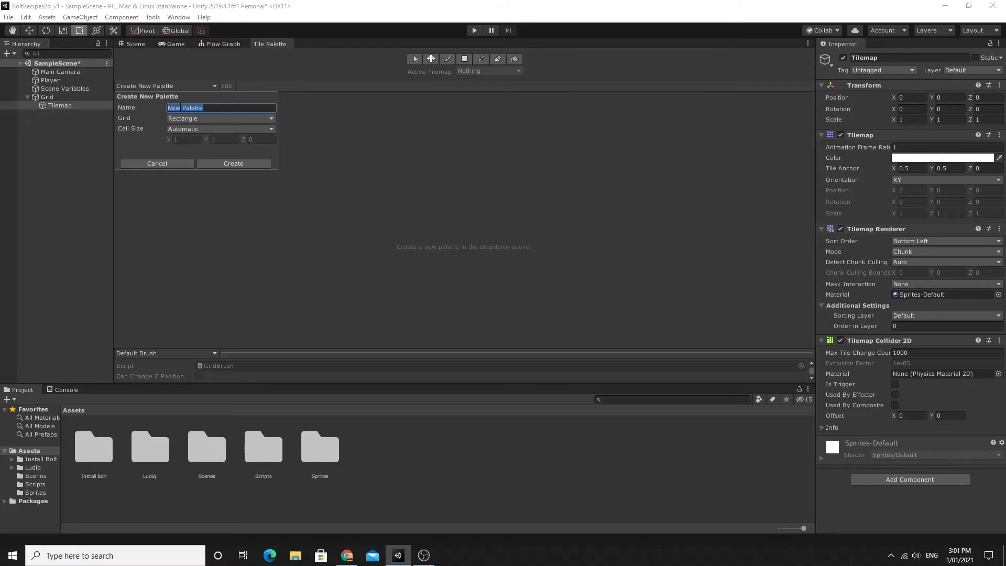
click(173, 108)
key(BackSpace)
key(BackSpace)
key(BackSpace)
key(BackSpace)
text(My Tile)
click(229, 162)
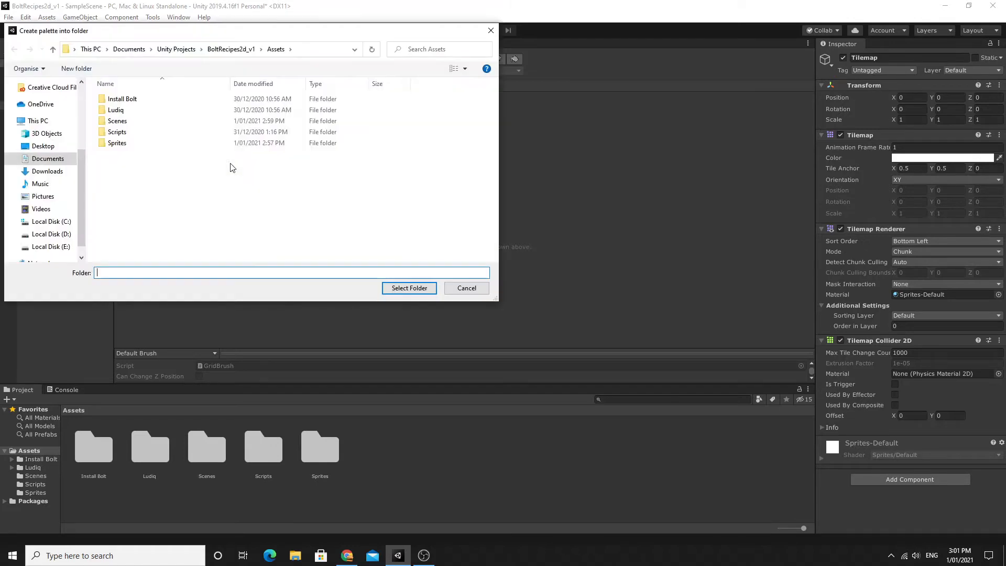
double_click(123, 143)
click(408, 288)
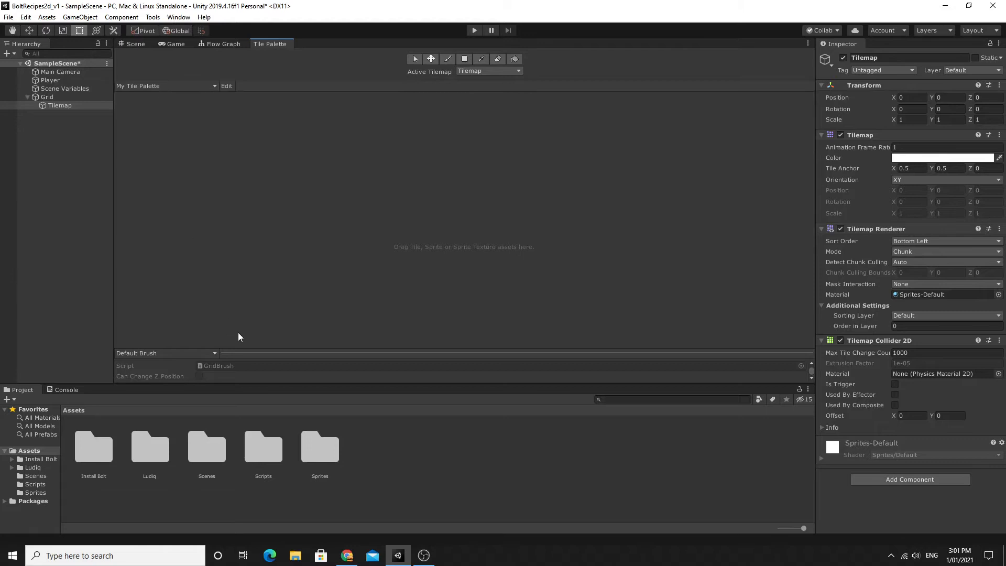
Add the Square sprite to My Tile Palette and save the generated tile as Square.asset in the Sprites folder.
click(30, 484)
click(32, 492)
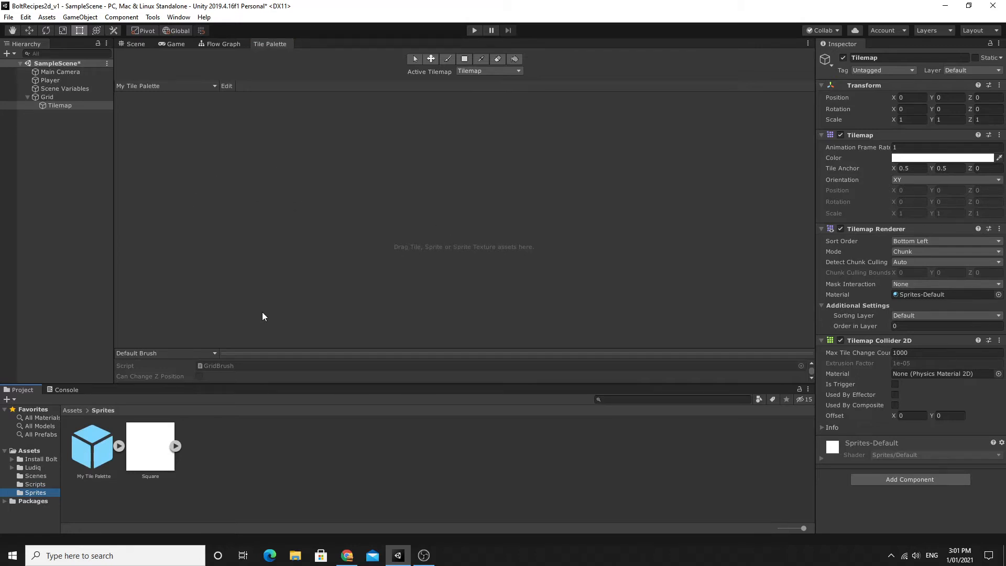
drag(152, 449, 438, 236)
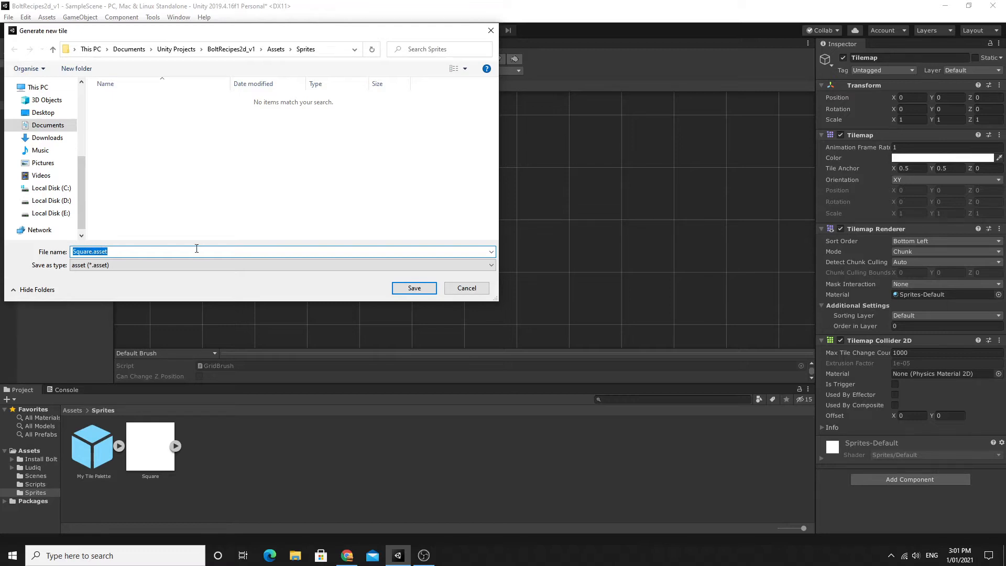
click(401, 288)
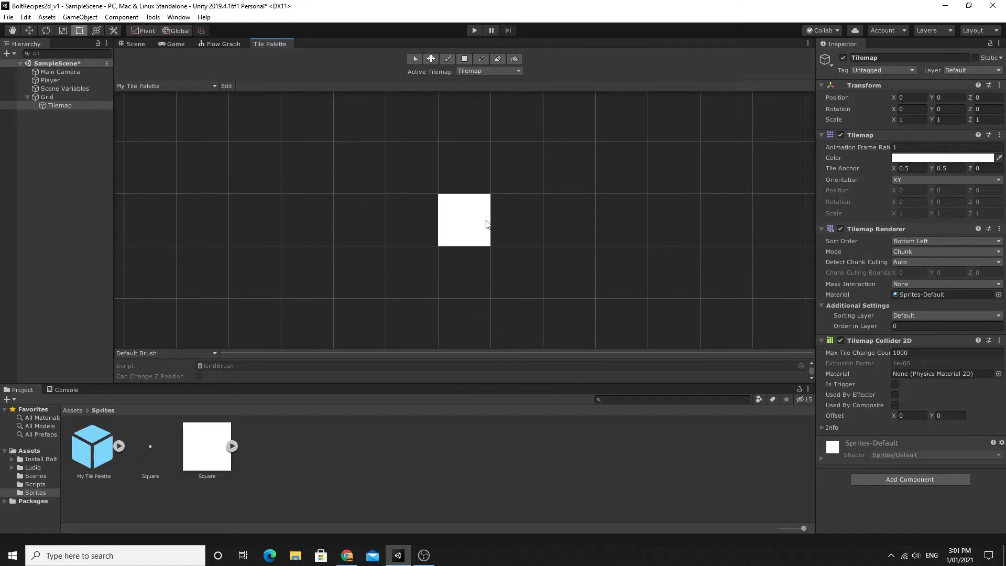
Select the white square tile and dock the Tile Palette next to the Inspector so the Scene view shows beside it.
click(476, 223)
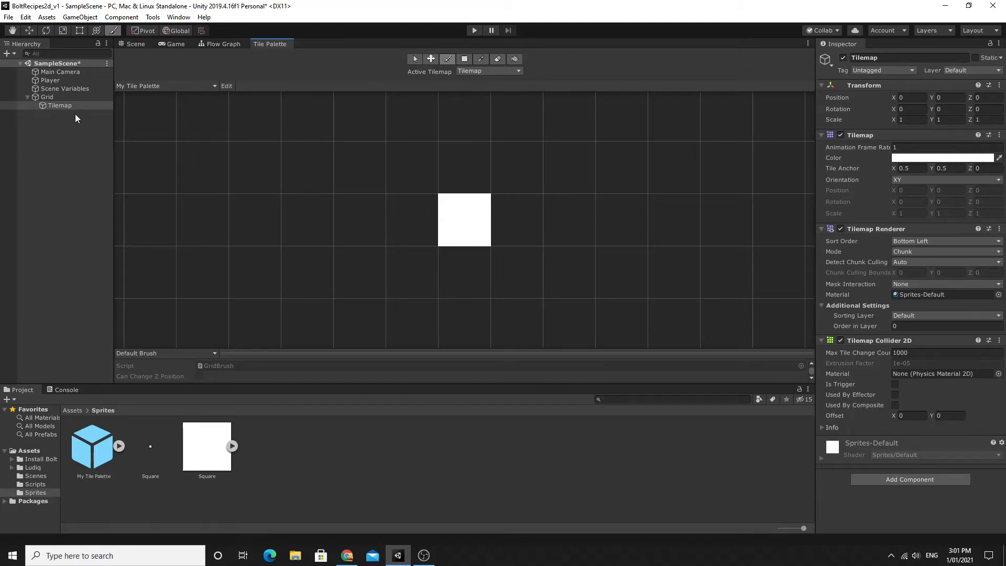
click(450, 224)
drag(272, 45, 872, 45)
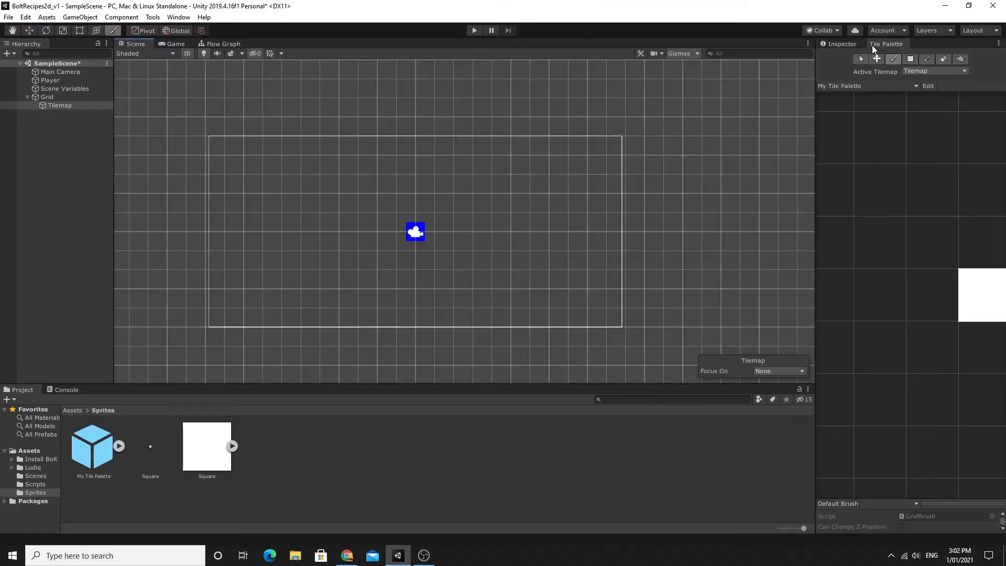
middle_drag(917, 295, 845, 294)
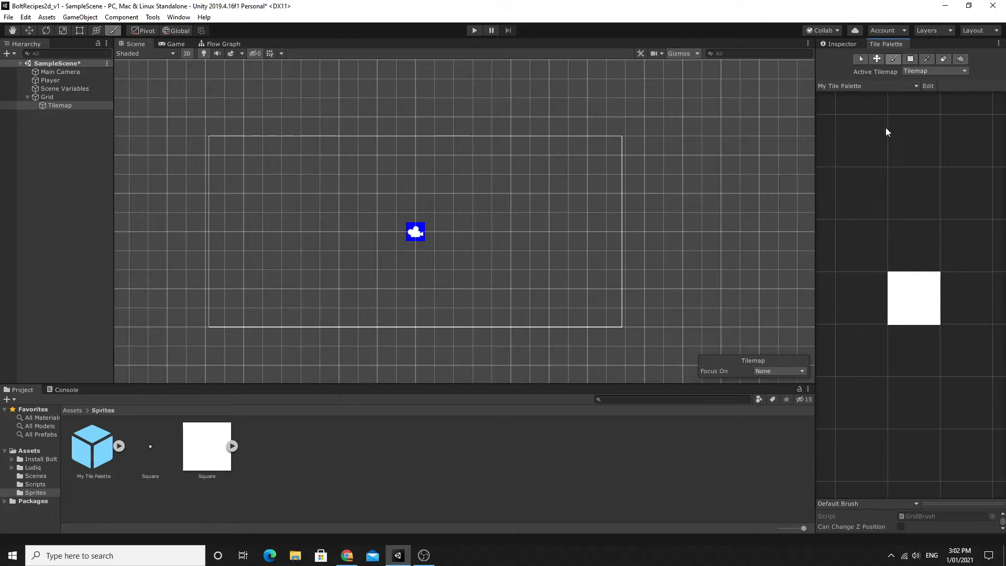
Paint a horizontal ground platform about 12 tiles long just below the player using the brush and the white square tile.
click(892, 61)
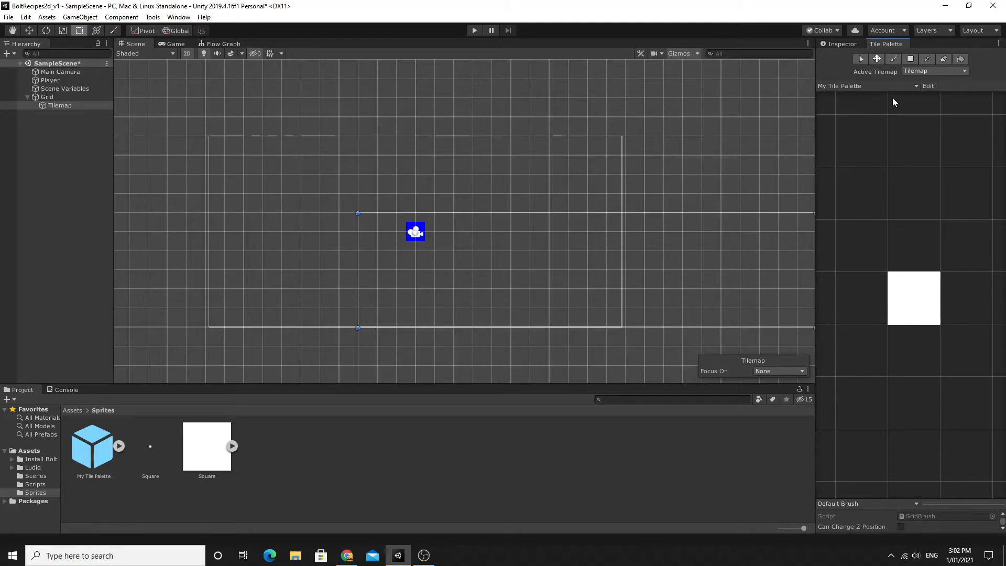
click(894, 59)
click(913, 298)
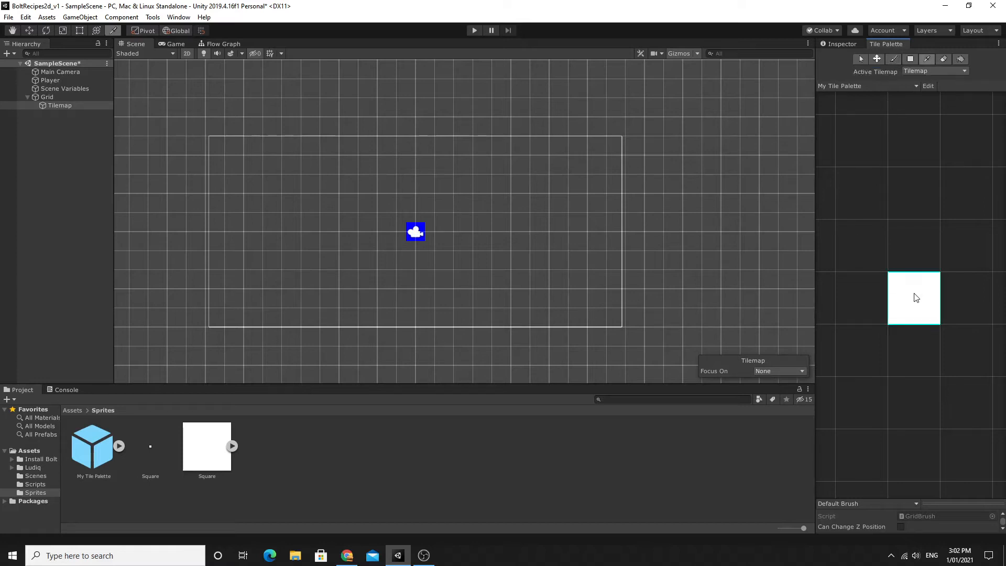
drag(316, 277, 515, 277)
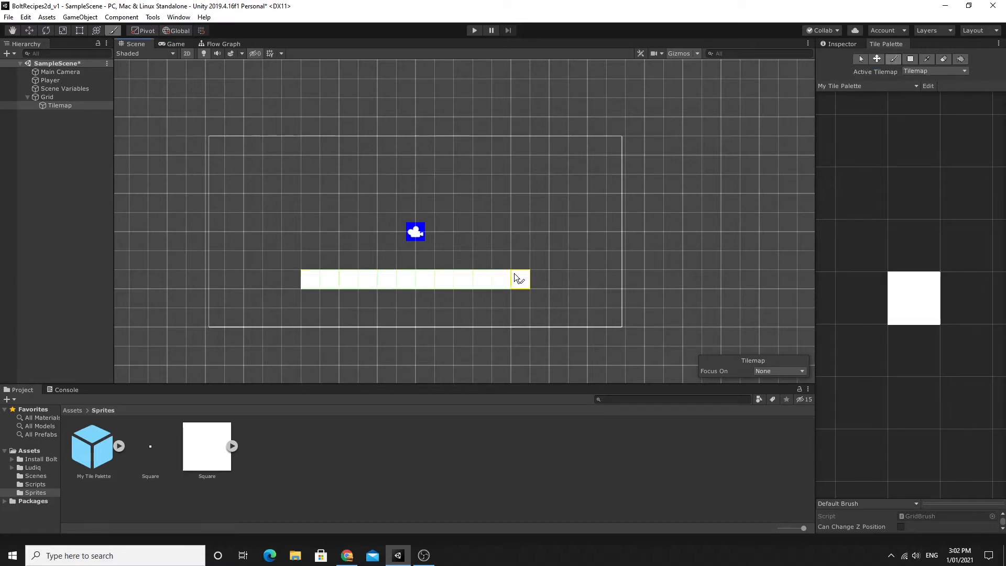
Paint a series of short platforms, about three to five tiles each, at varying heights to the right of the ground platform.
drag(574, 256, 655, 261)
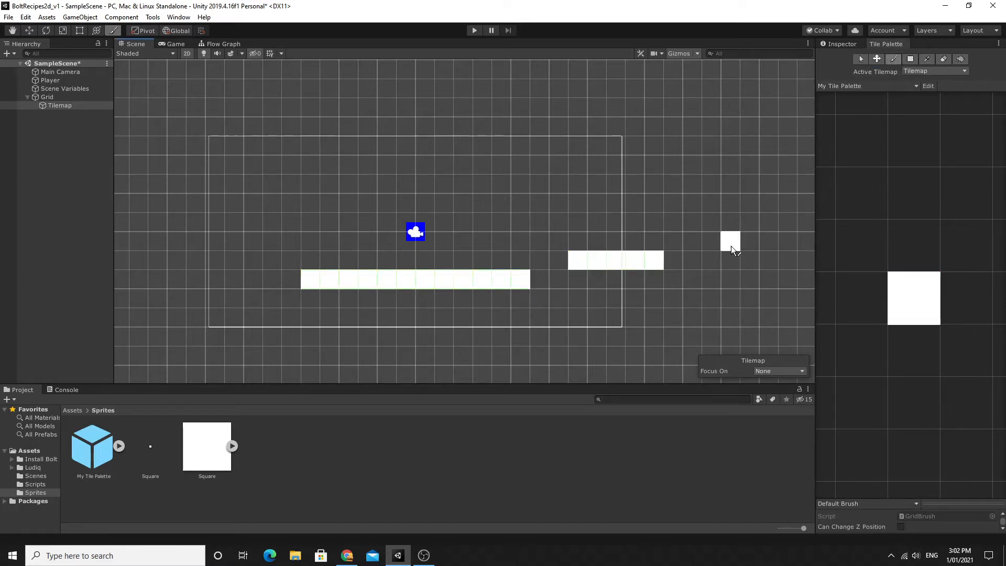
middle_drag(775, 199, 584, 260)
drag(602, 285, 663, 286)
middle_drag(703, 199, 535, 226)
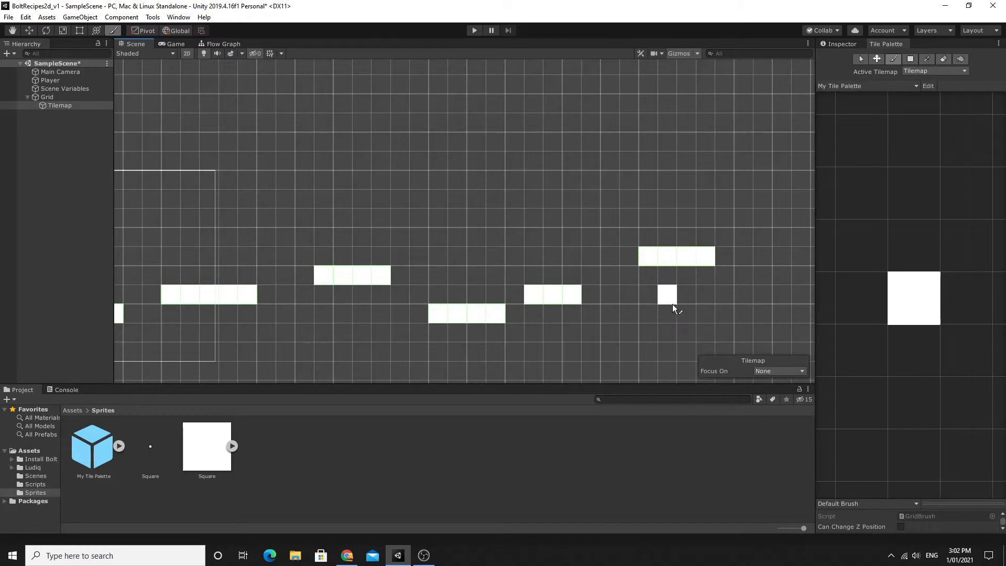
middle_drag(749, 281, 648, 268)
drag(759, 287, 807, 282)
middle_drag(428, 280, 669, 274)
middle_drag(363, 267, 540, 281)
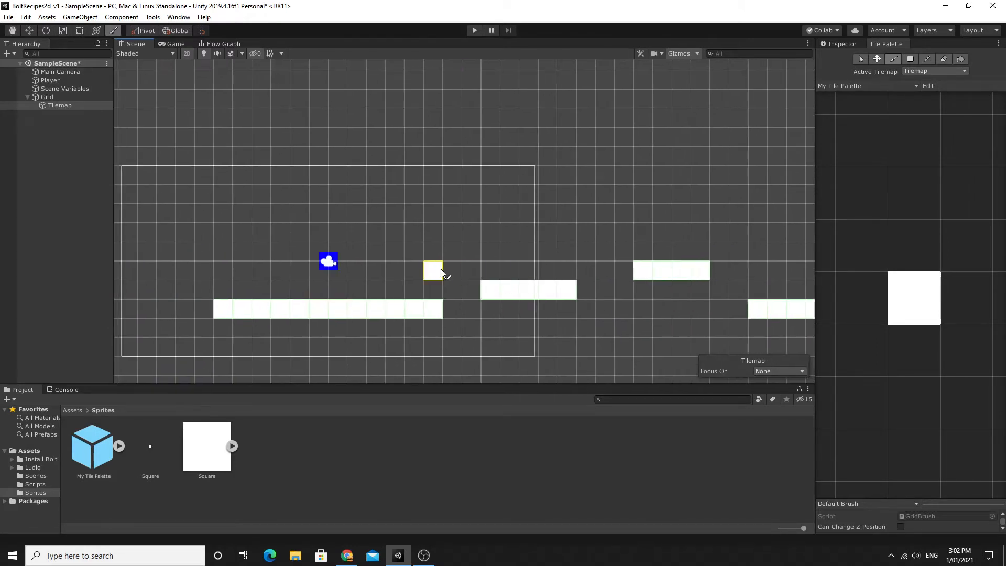
Play-test the level by moving the player both ways and jumping between the ground and the first raised platform, and stop the game.
click(473, 31)
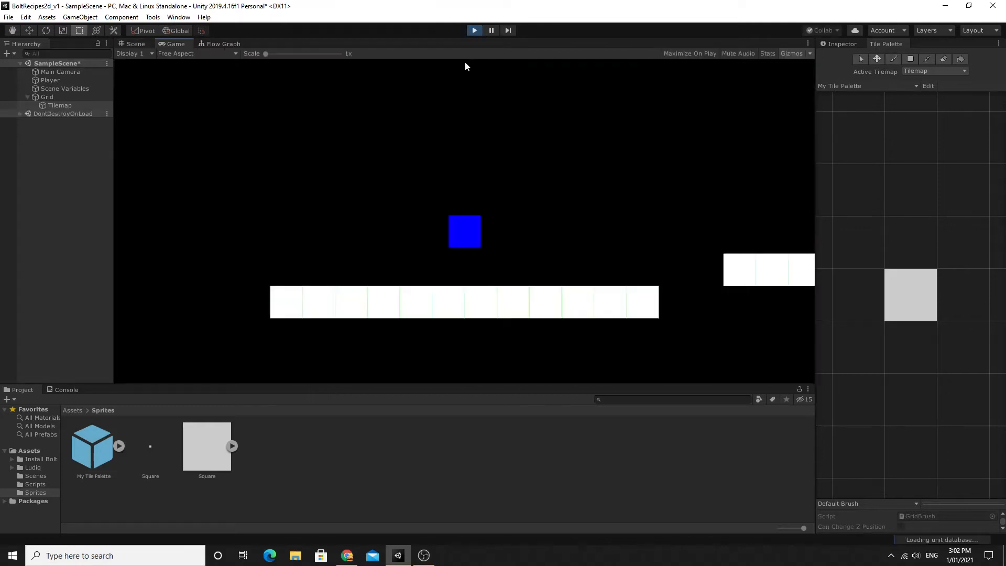
key(Right)
key(Left)
key(Right)
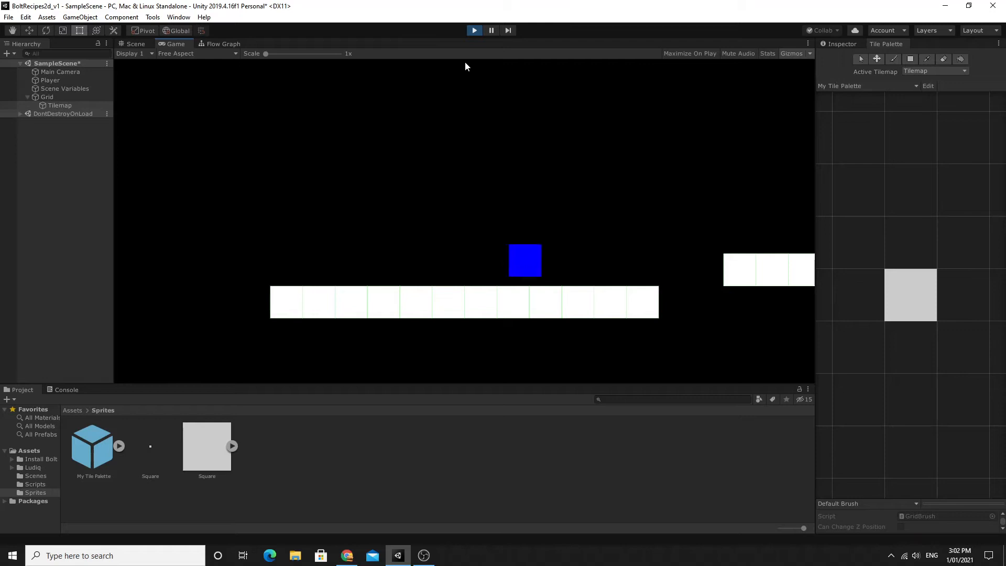
key(space)
key(Right)
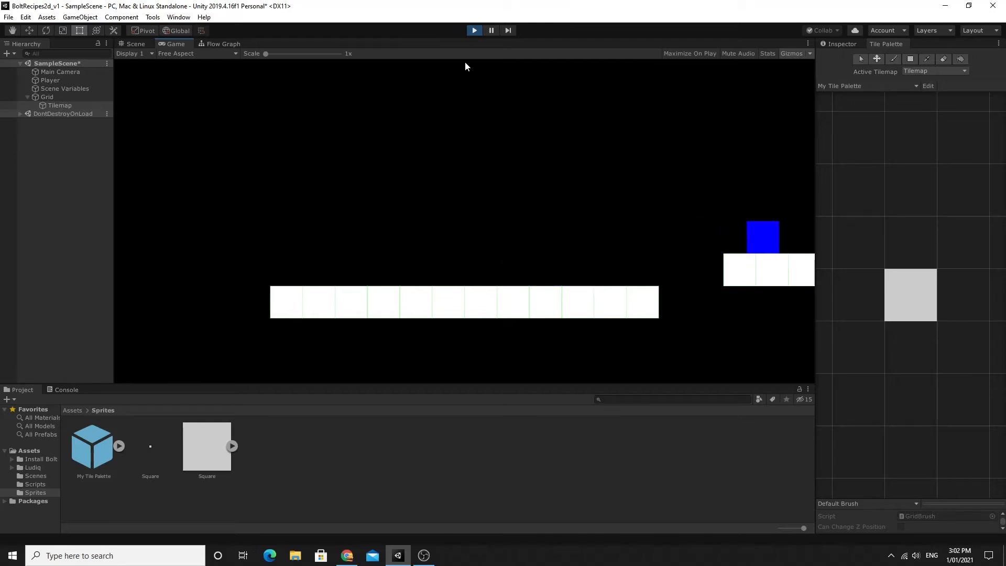
key(Left)
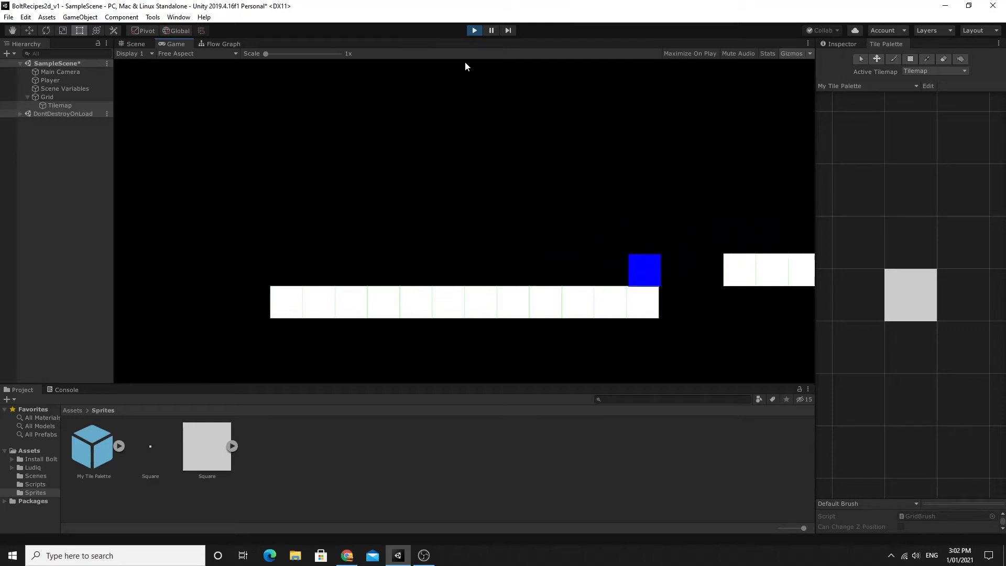
key(Right)
key(Left)
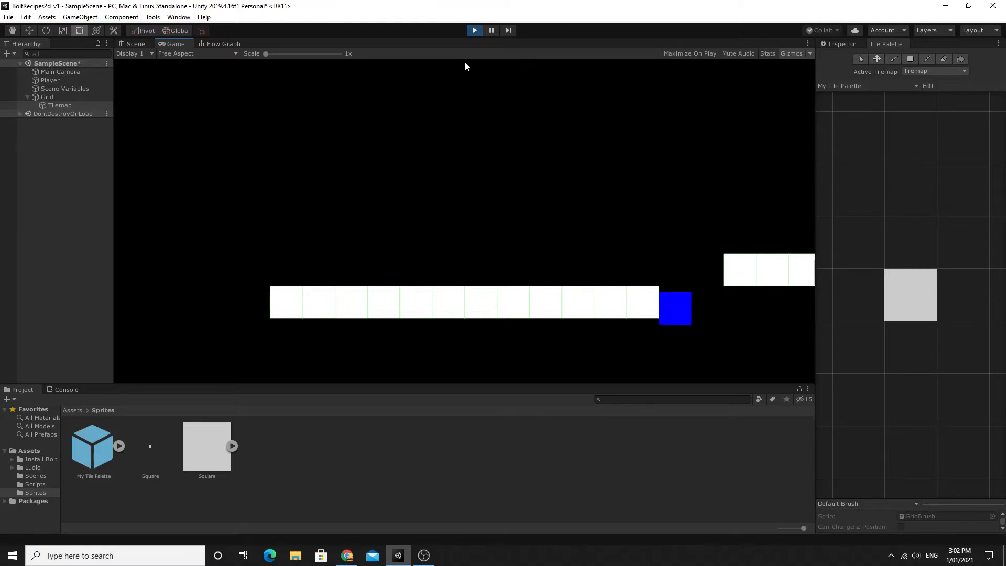
click(474, 31)
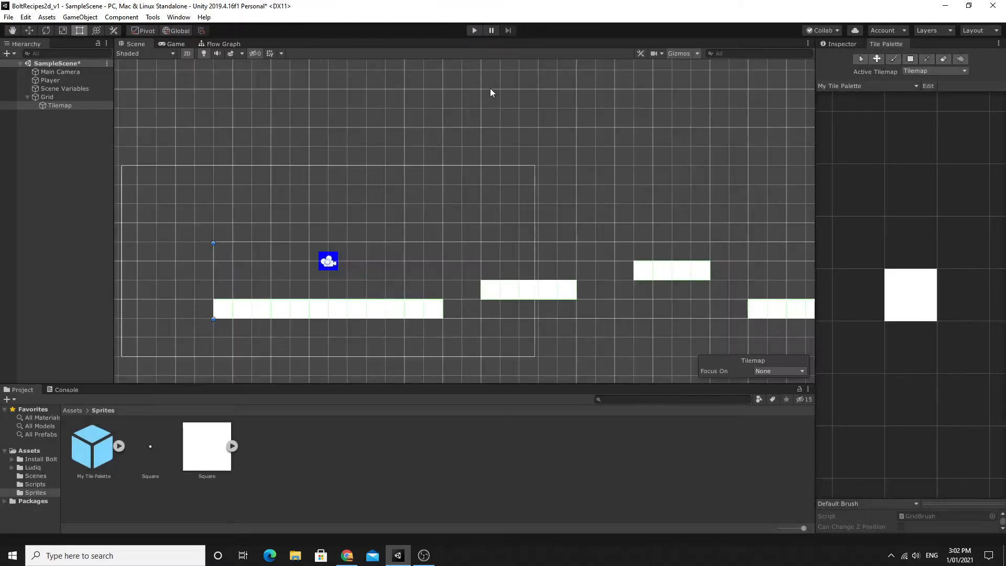
middle_drag(448, 256, 397, 172)
scroll(397, 172, down, 1)
middle_drag(411, 218, 438, 239)
scroll(382, 225, down, 1)
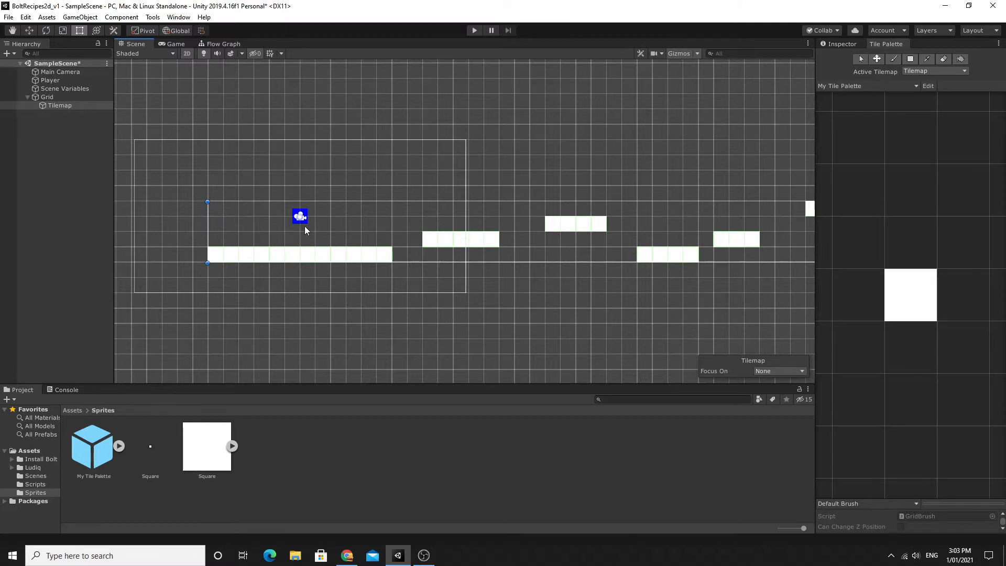
key(alt+Tab)
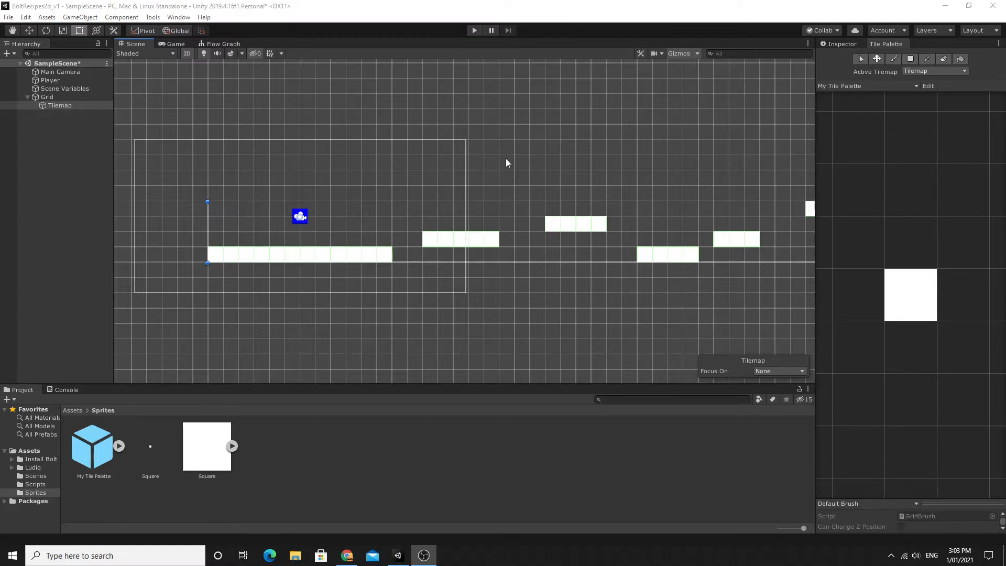
Add a Position Constraint component to the Main Camera.
click(85, 71)
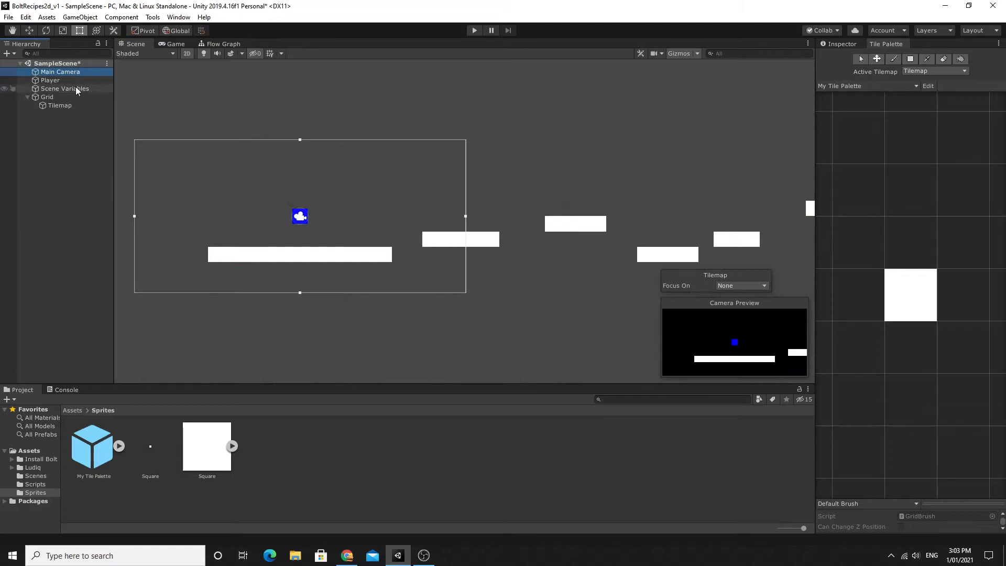
click(842, 45)
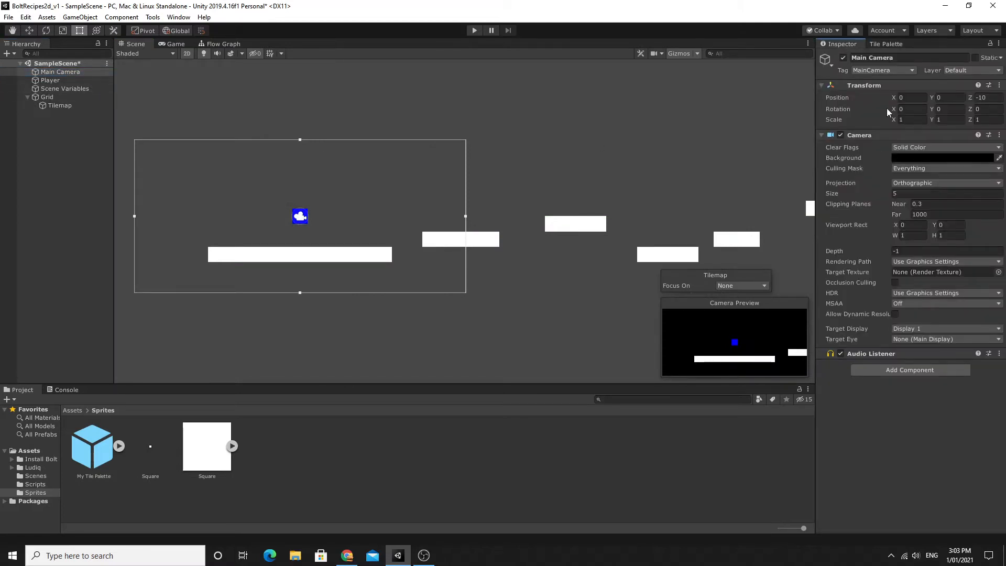
click(983, 98)
click(889, 374)
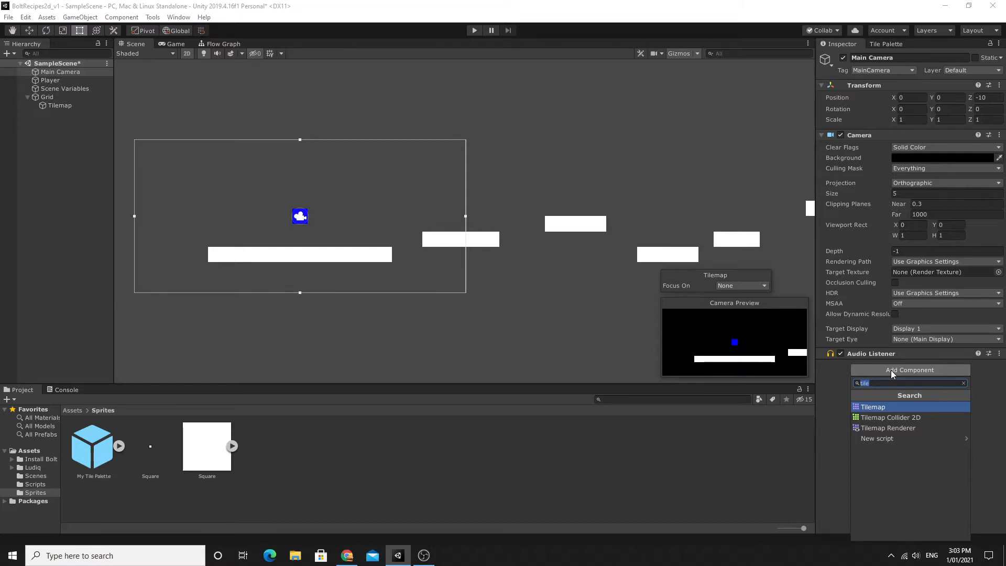
key(BackSpace)
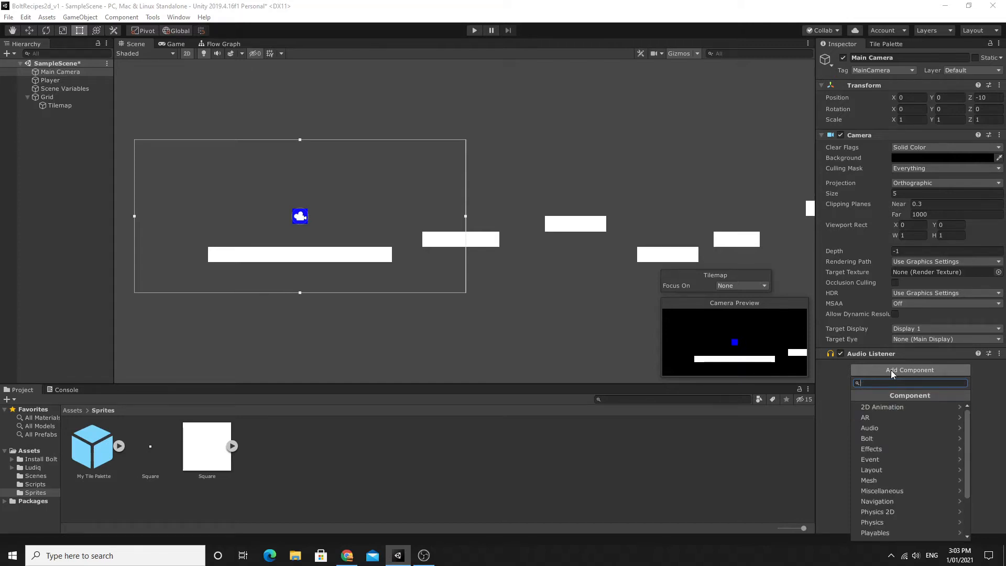
text(posi)
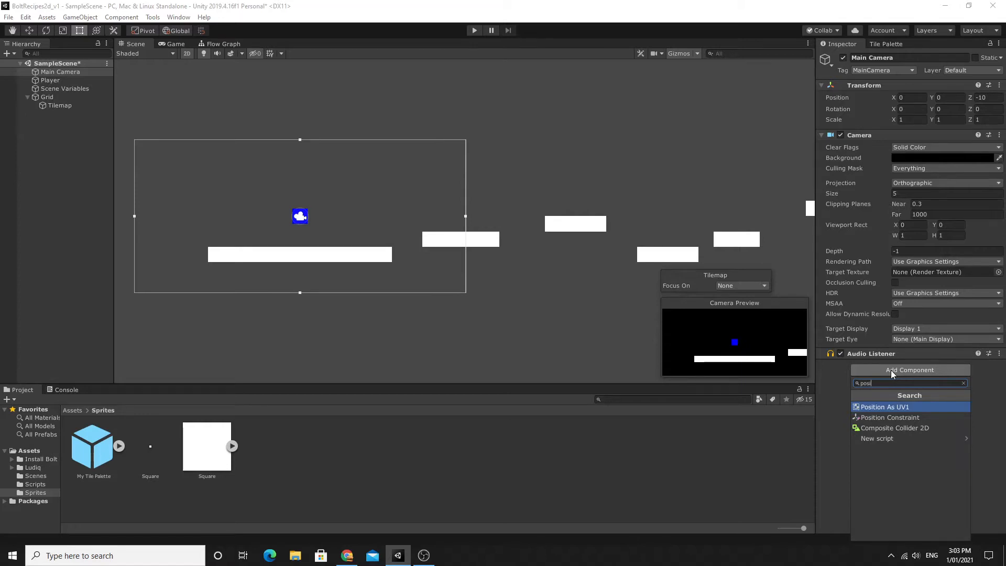
click(888, 417)
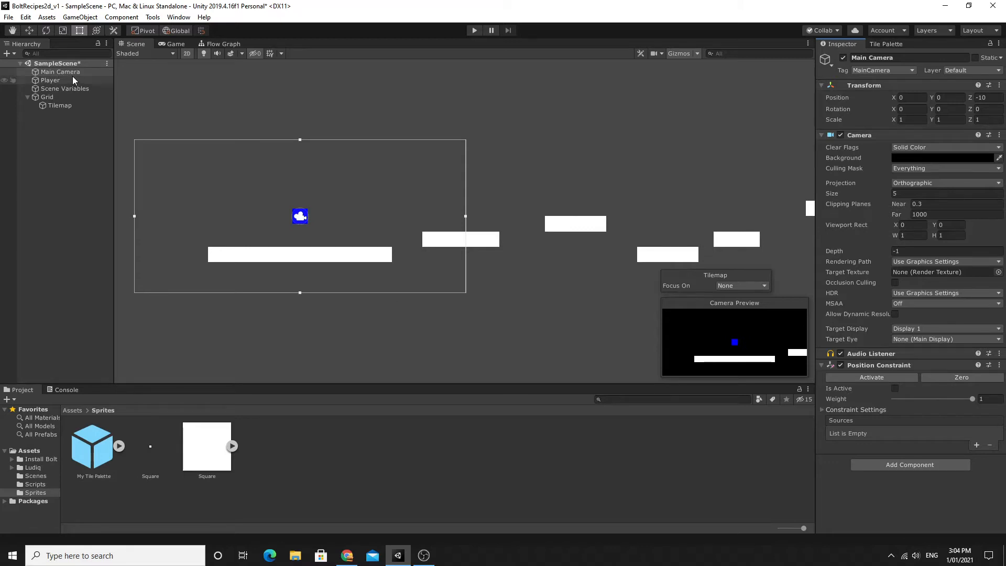
Add the Player as a source of the Main Camera's Position Constraint and activate the constraint.
drag(54, 79, 839, 418)
click(976, 445)
click(58, 80)
drag(58, 80, 881, 434)
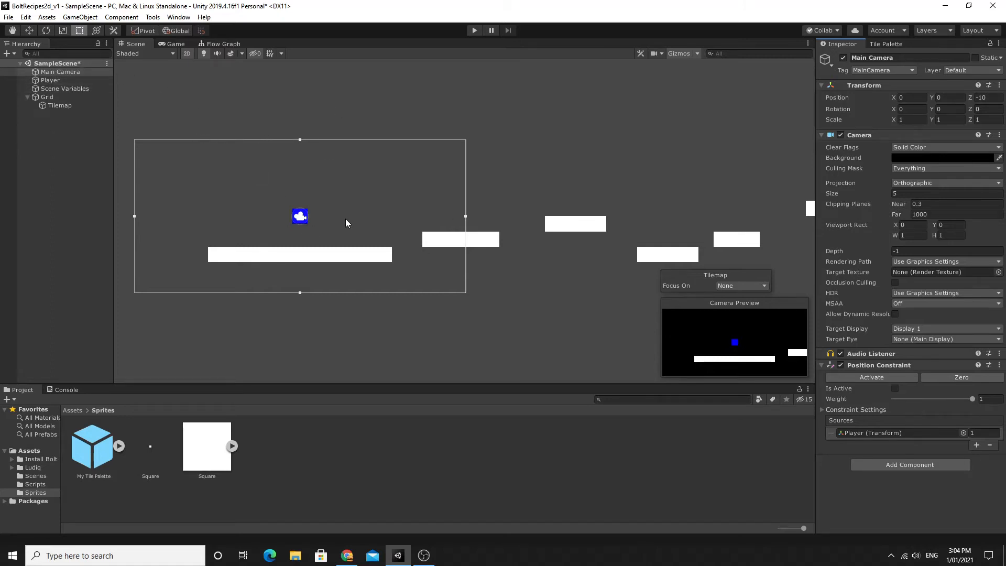
click(871, 378)
Play-test the camera's following of the player while moving both ways and jumping, and stop the game.
click(474, 31)
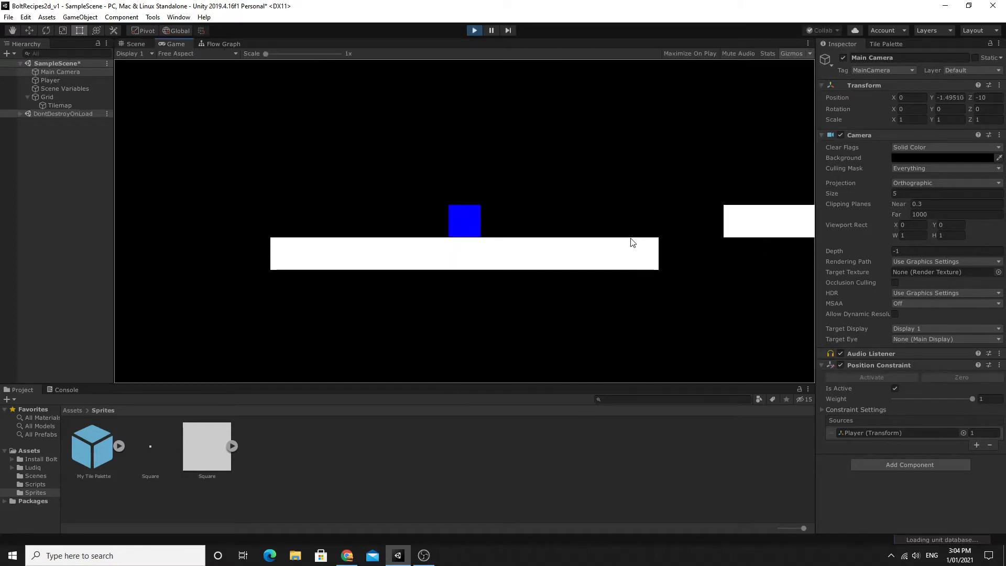
key(d)
key(a)
key(d)
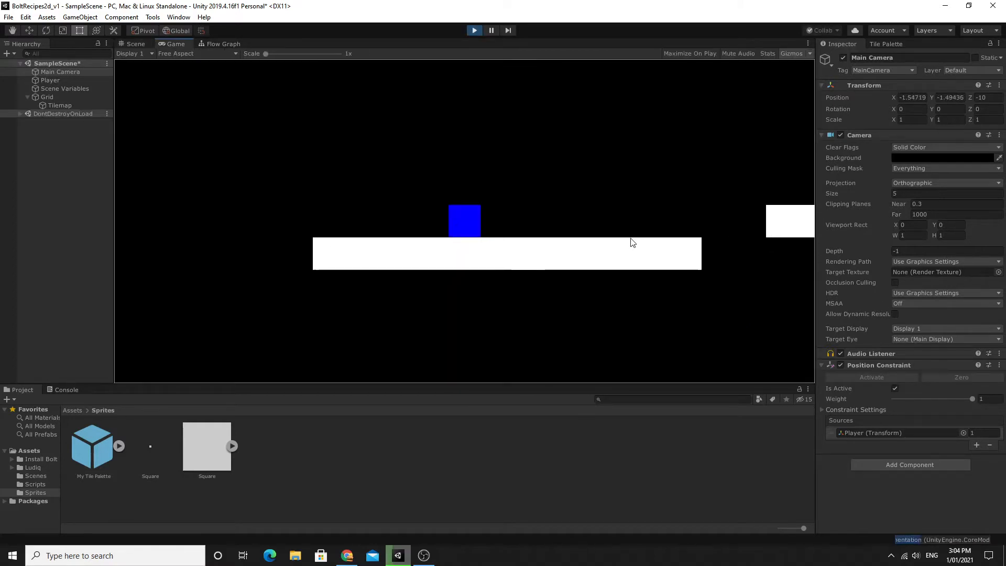
key(space)
key(d)
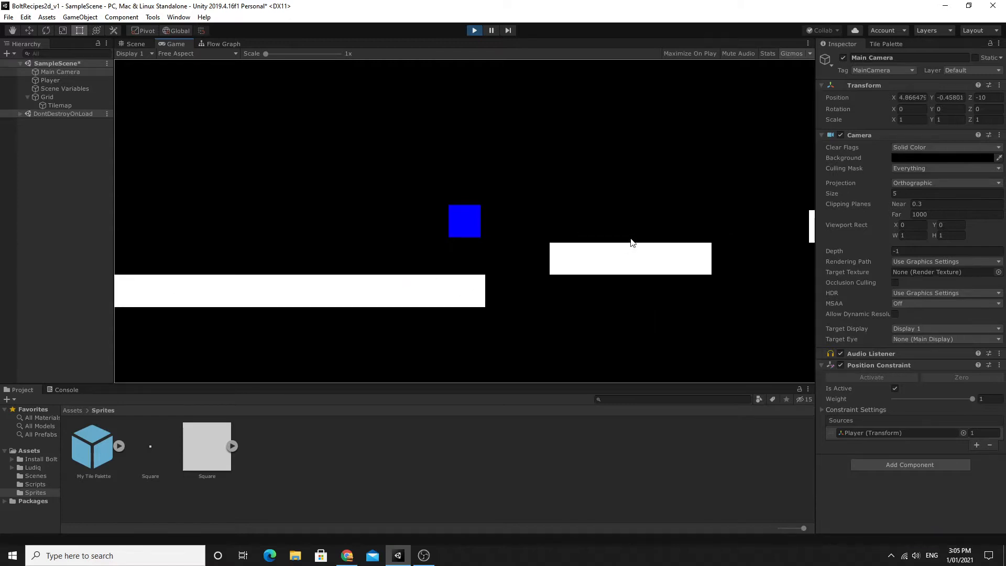
key(a)
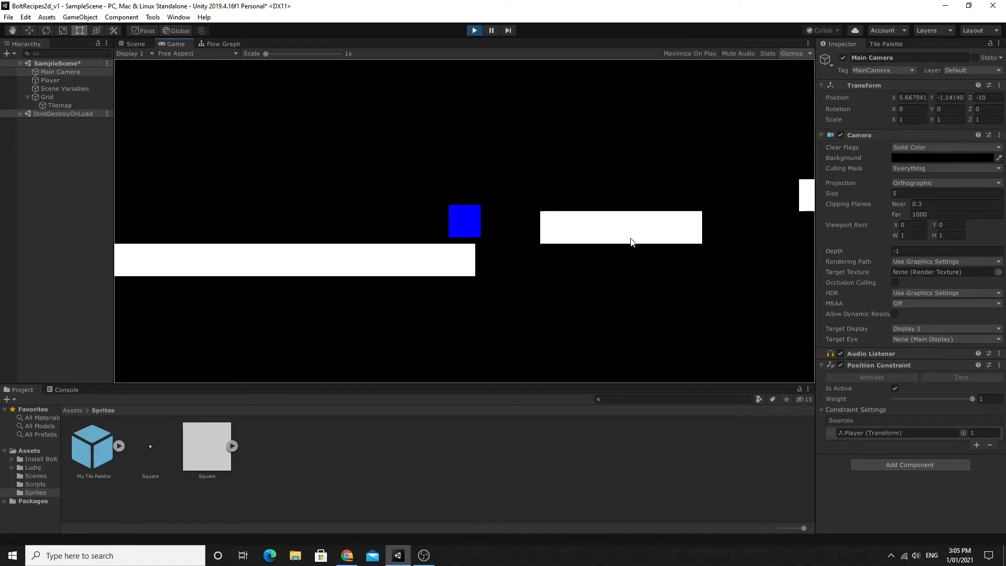
click(469, 33)
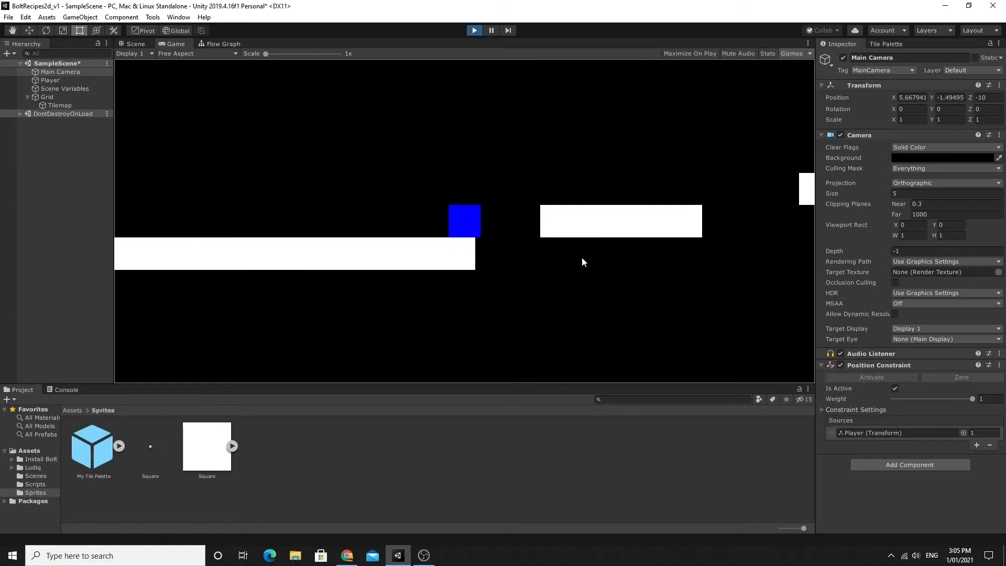
Create a Physics Material 2D named Slippy in the Scripts folder.
click(428, 242)
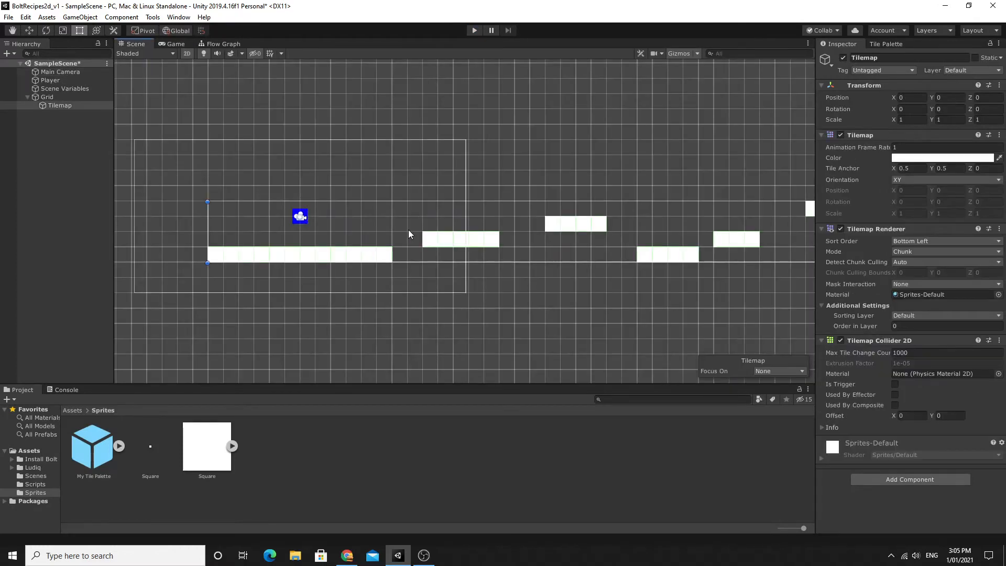
click(75, 412)
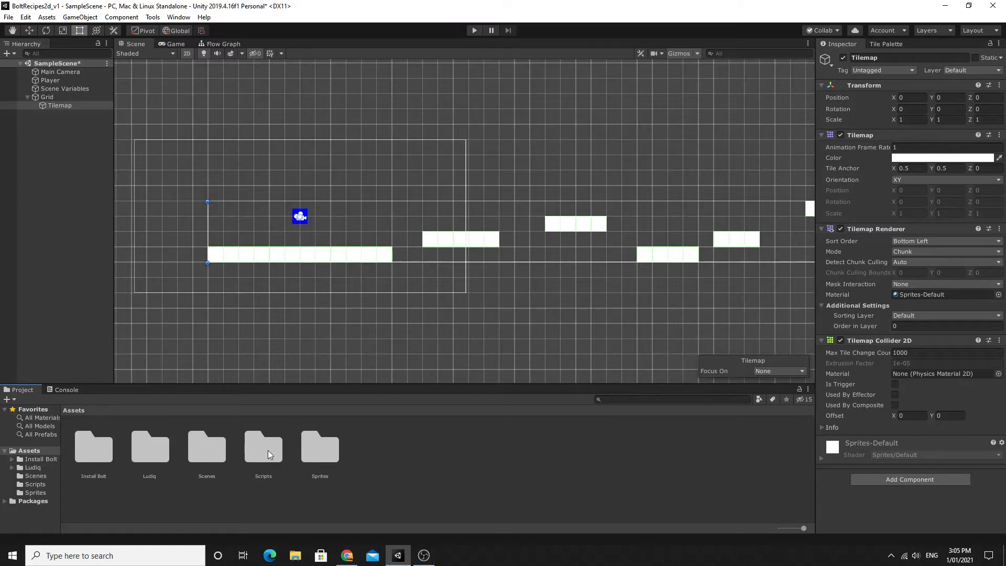
double_click(319, 448)
click(73, 410)
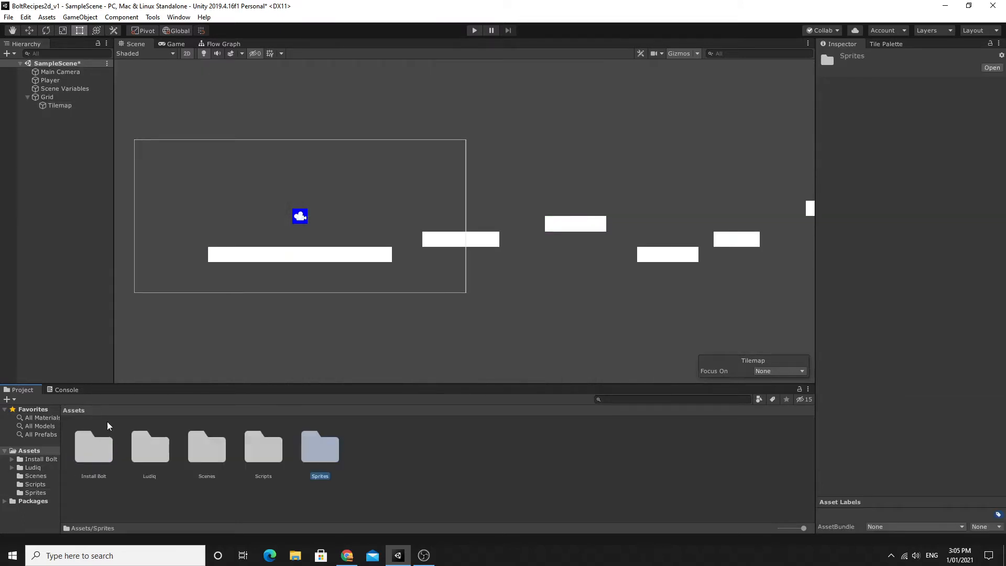
double_click(269, 452)
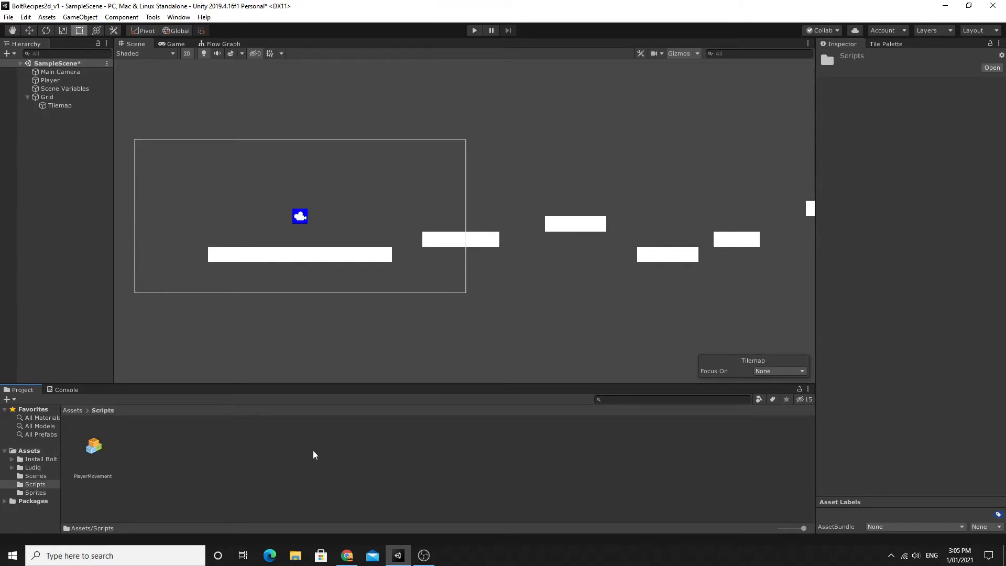
right_click(220, 454)
mouse_move(266, 185)
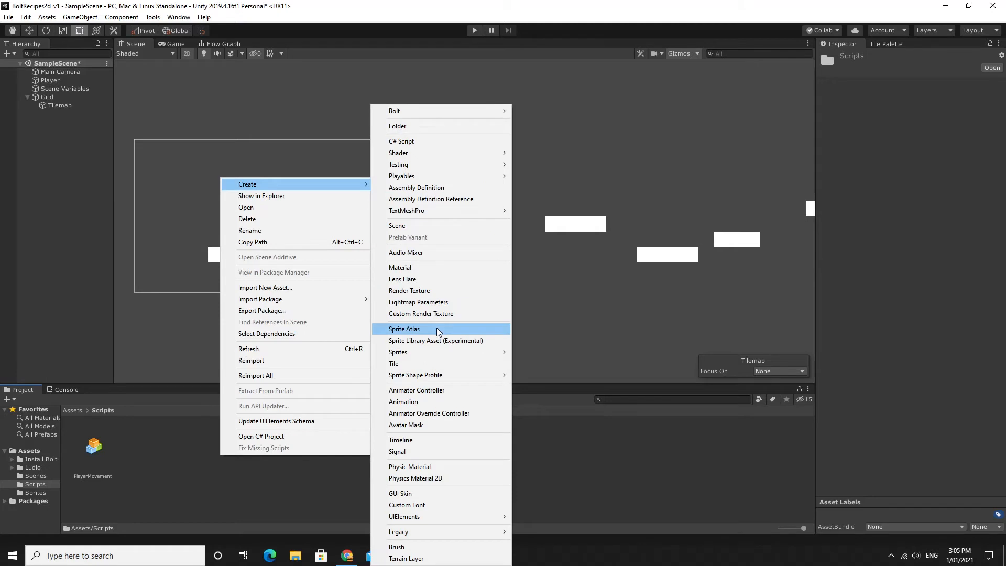
click(423, 478)
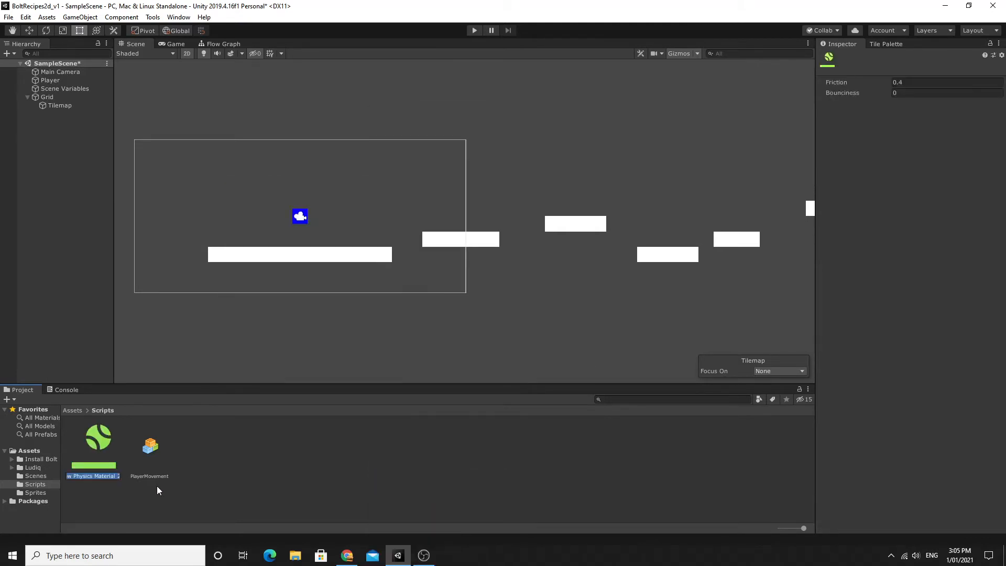
text(Slippy)
key(Return)
Set the Slippy material's friction to 0 and save the scene.
click(915, 83)
text(0)
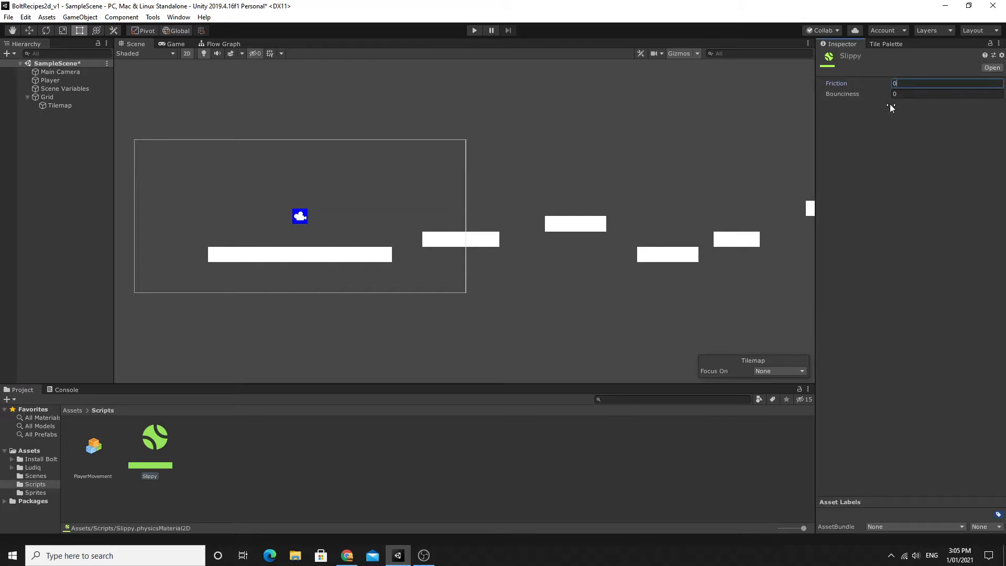
click(915, 184)
key(ctrl+s)
Assign the Slippy material to the Player's Capsule Collider 2D and the Tilemap's Tilemap Collider 2D.
click(54, 82)
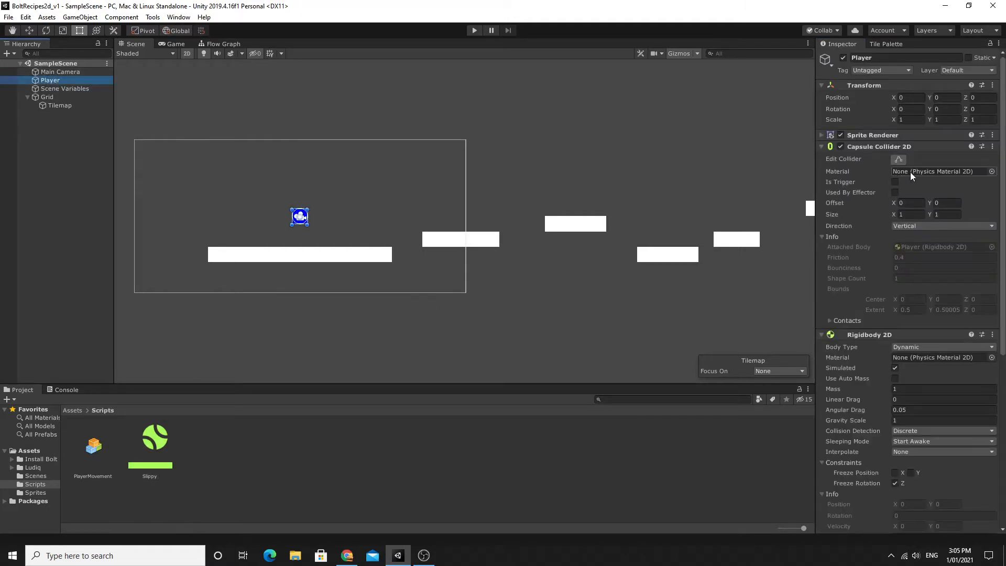
drag(160, 446, 953, 173)
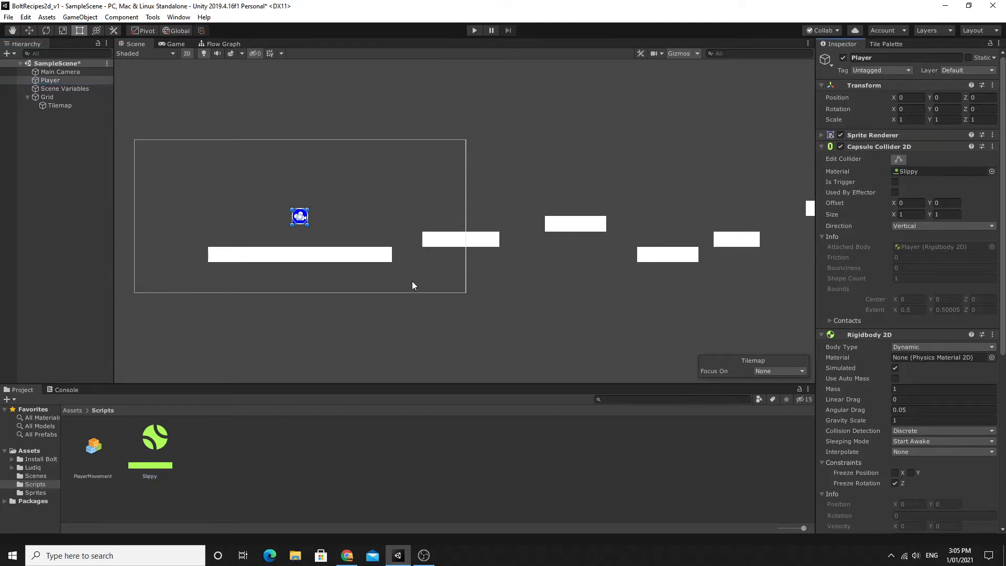
click(54, 107)
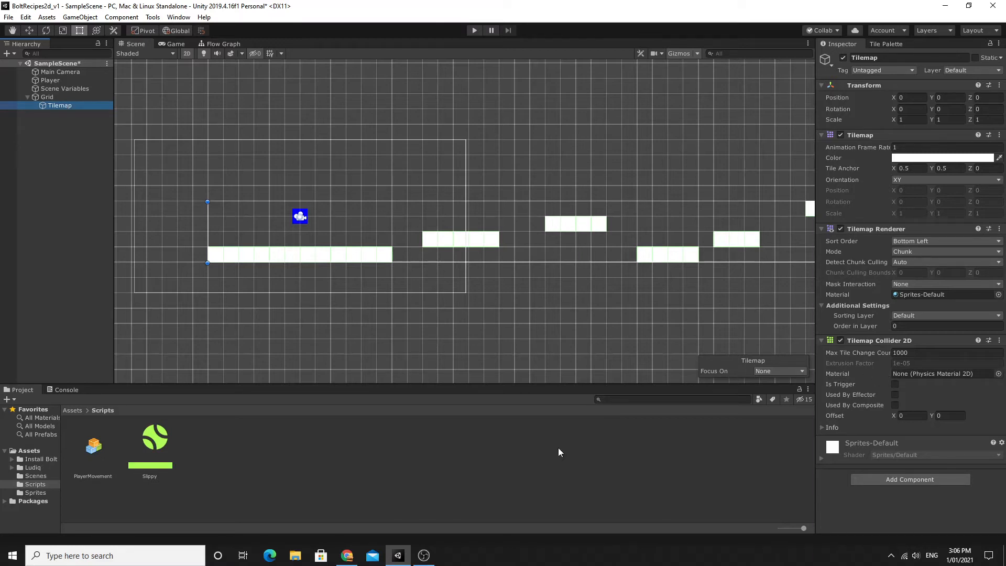
drag(163, 450, 916, 380)
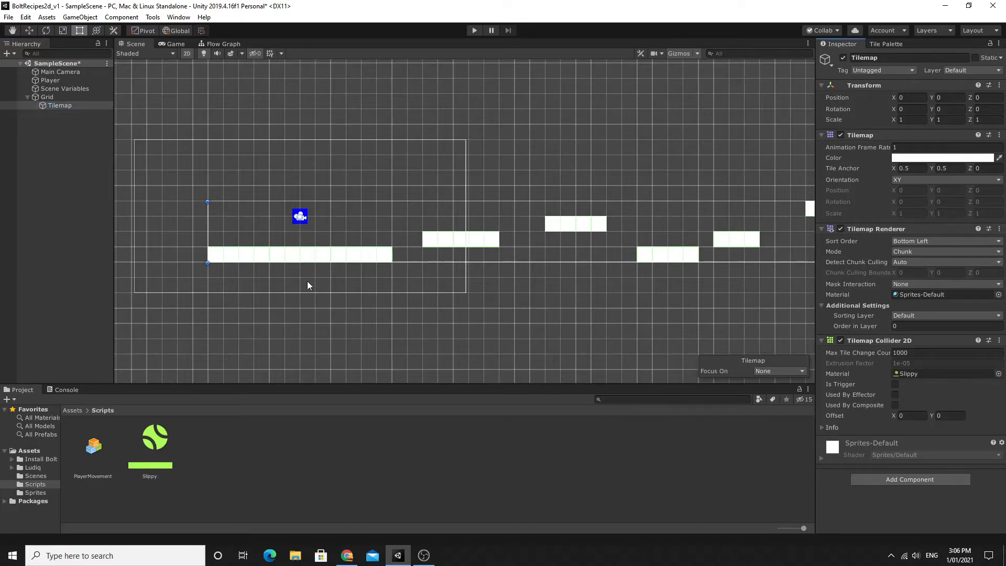
Play-test the player's movement and jumping against the platform edges with the Slippy material, and stop the game.
click(473, 30)
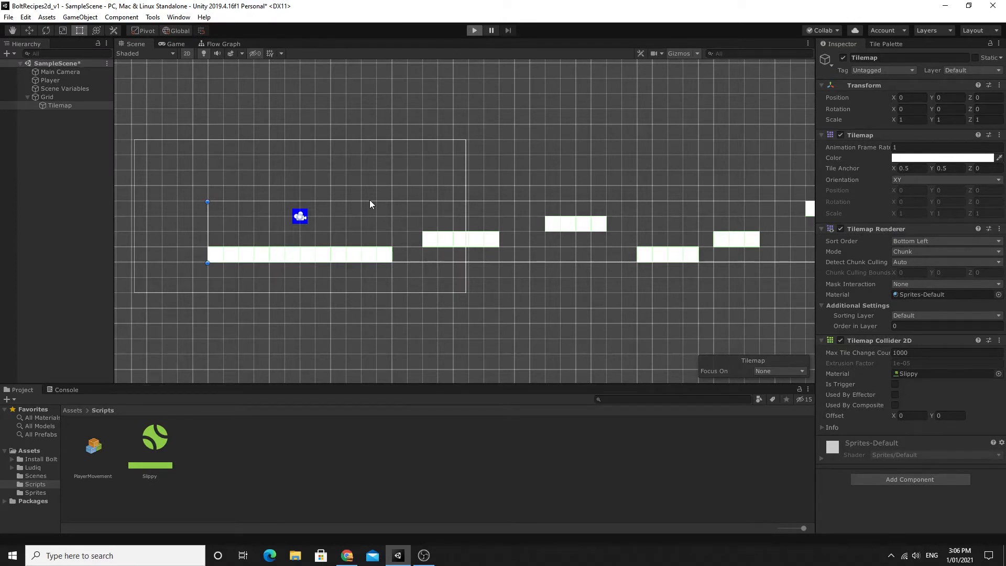
key(Right)
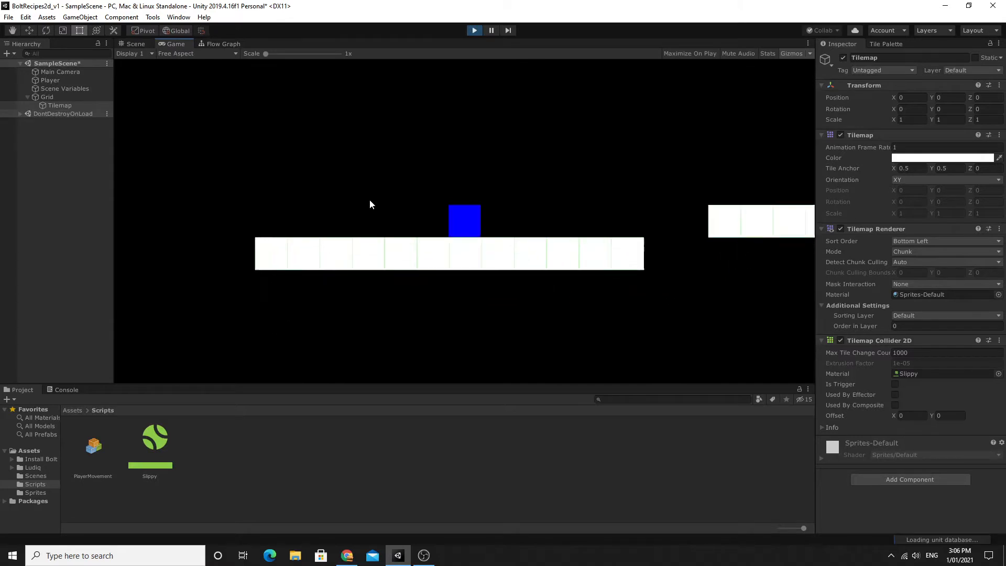
key(space)
key(Left)
key(Right)
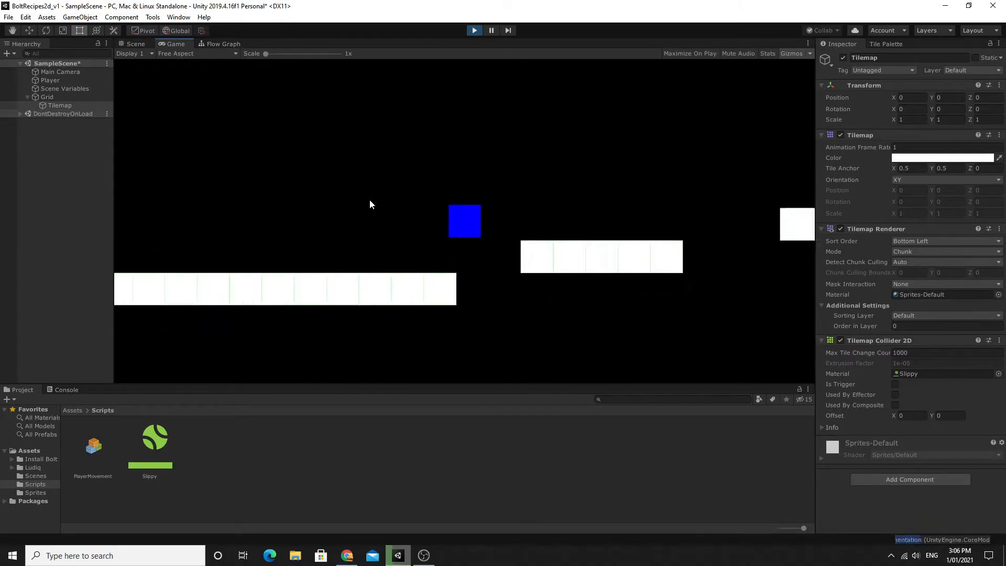
click(474, 30)
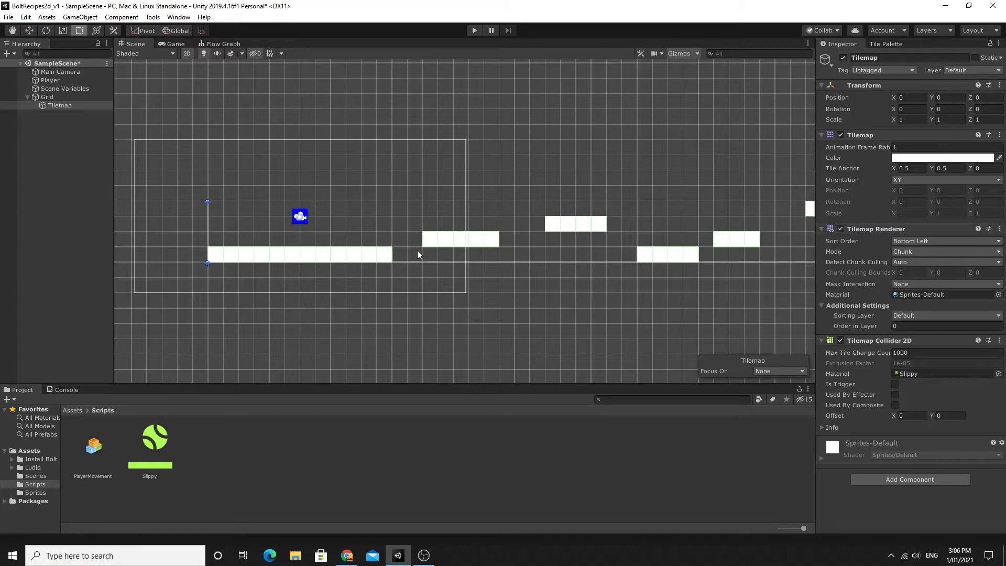
scroll(400, 332, down, 4)
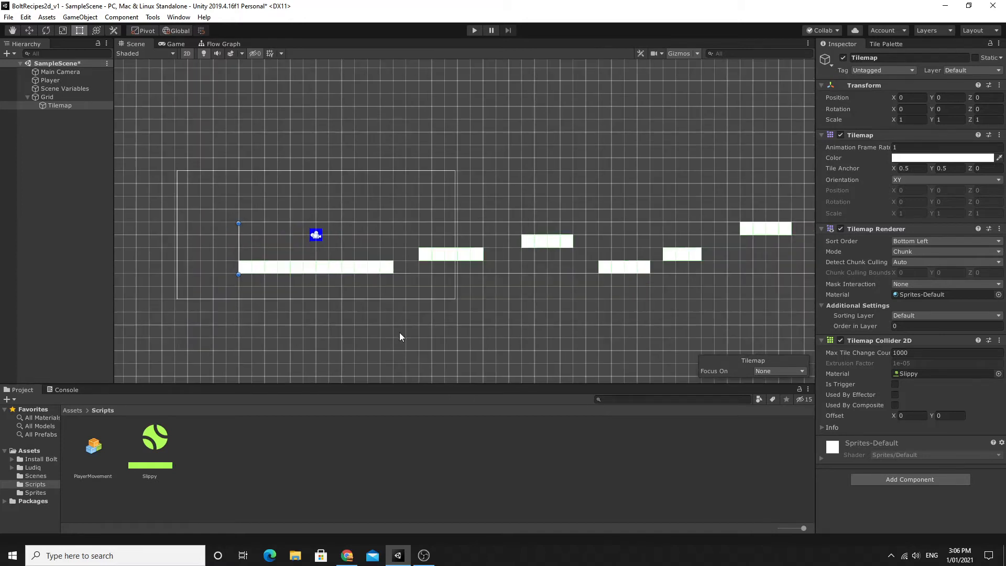
middle_drag(430, 328, 409, 271)
scroll(416, 238, up, 1)
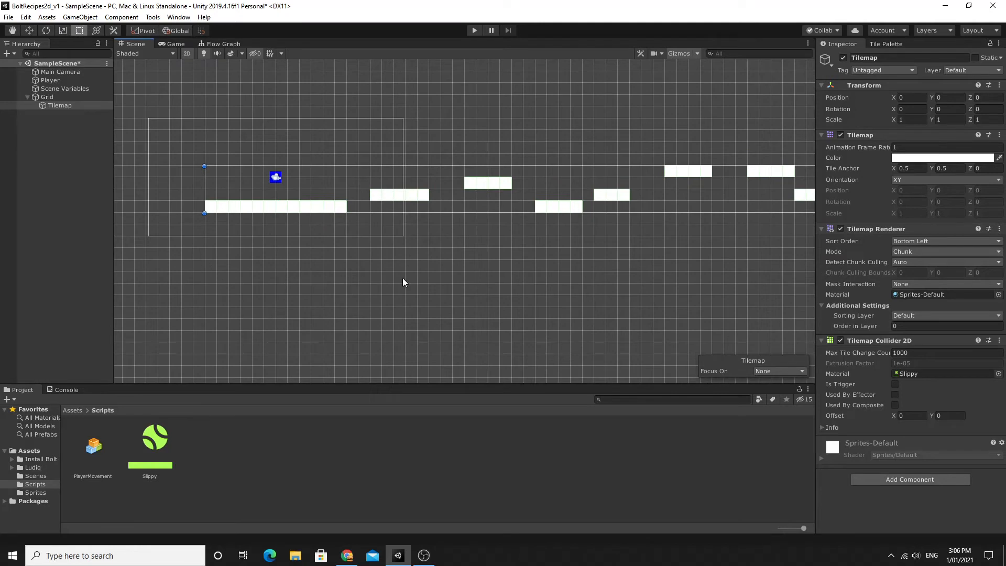
middle_drag(614, 276, 558, 313)
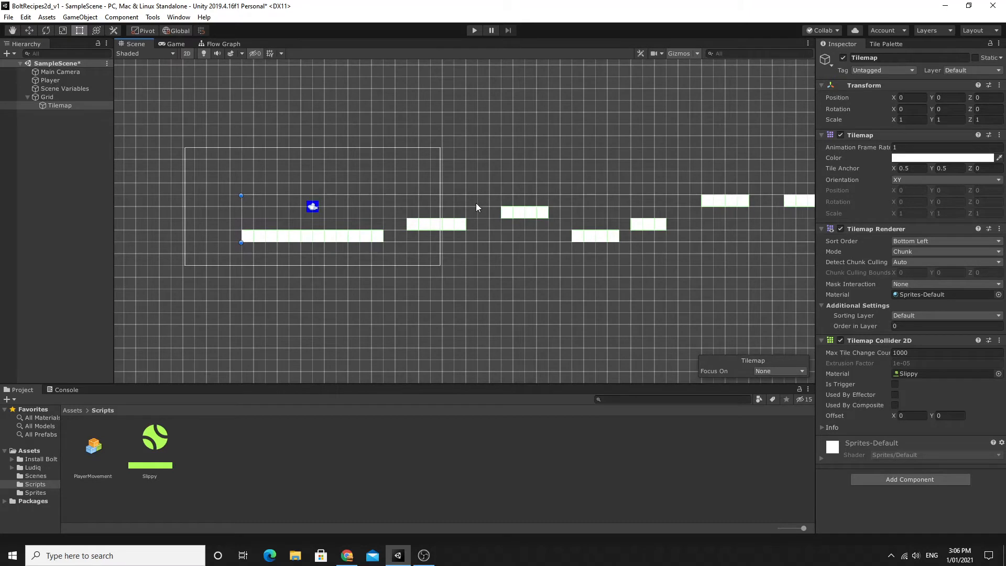
mouse_move(485, 161)
middle_down()
mouse_move(463, 169)
mouse_move(469, 153)
middle_up()
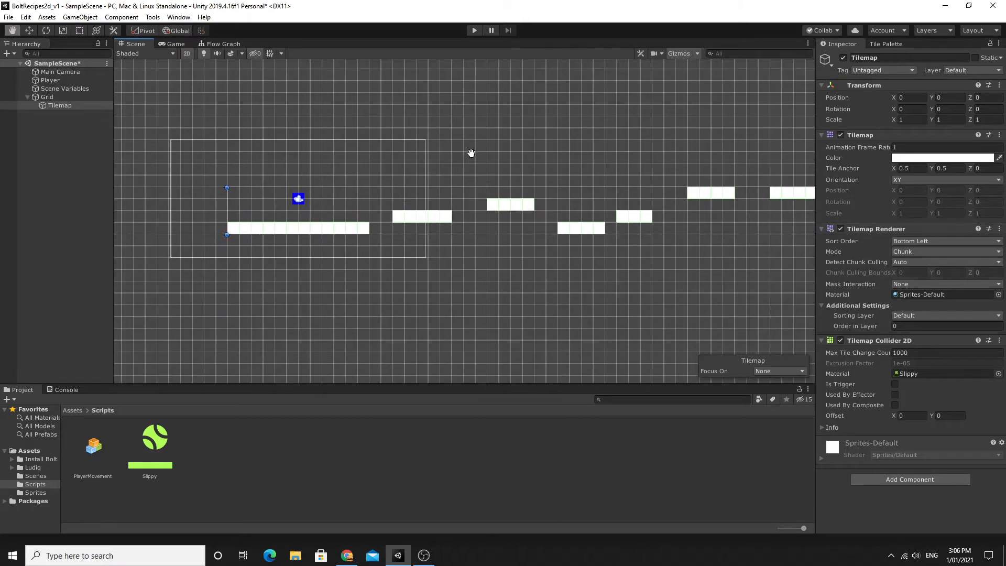
middle_drag(307, 208, 479, 231)
scroll(498, 229, up, 2)
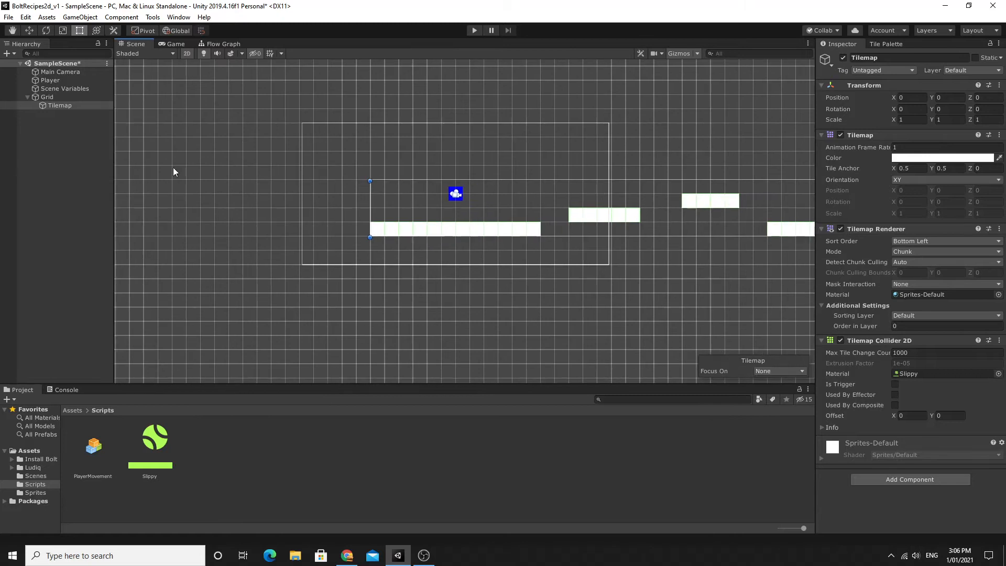
Move the Player below the long platform and back above it, and set its Y position to 0.
click(51, 80)
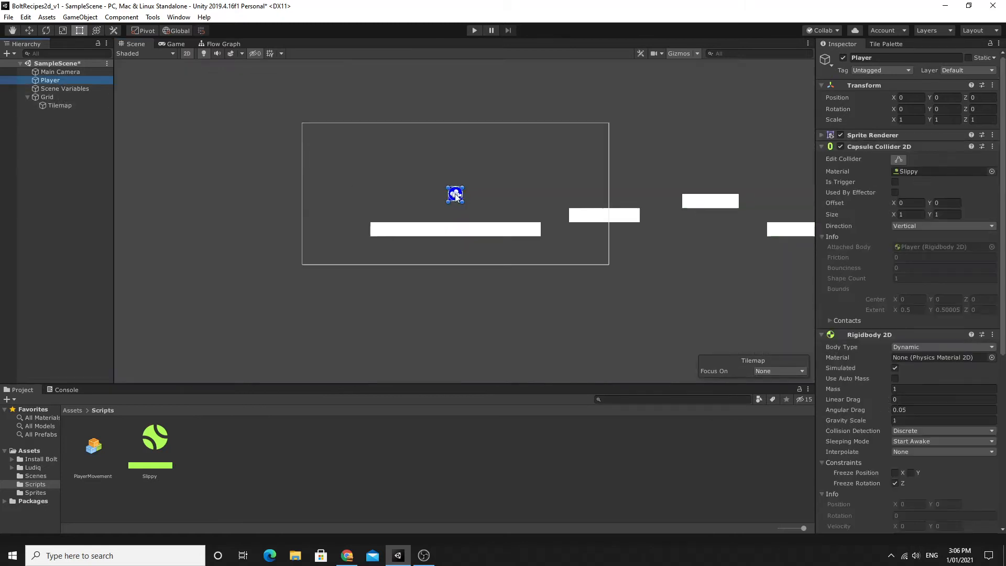
scroll(470, 215, up, 4)
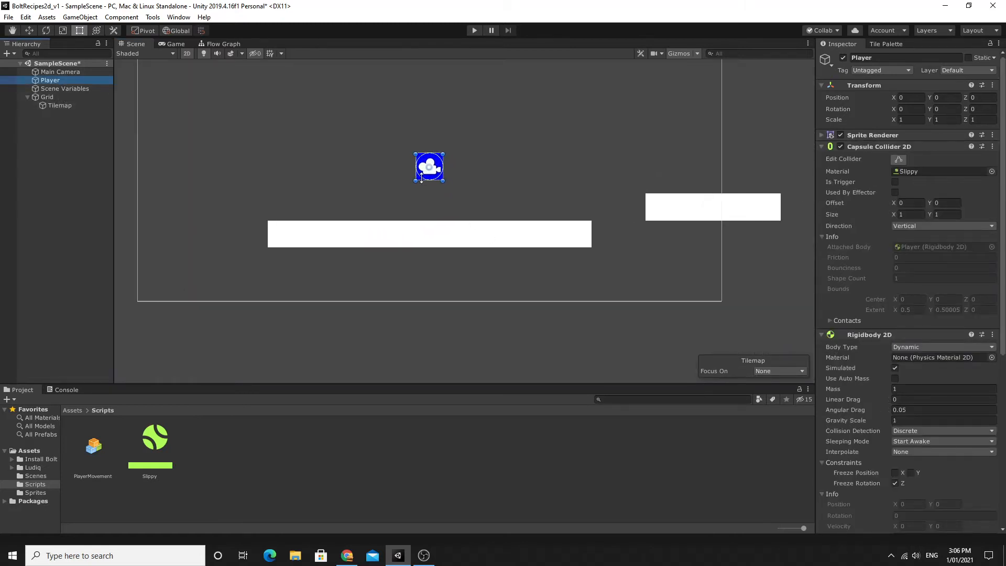
drag(422, 177, 425, 302)
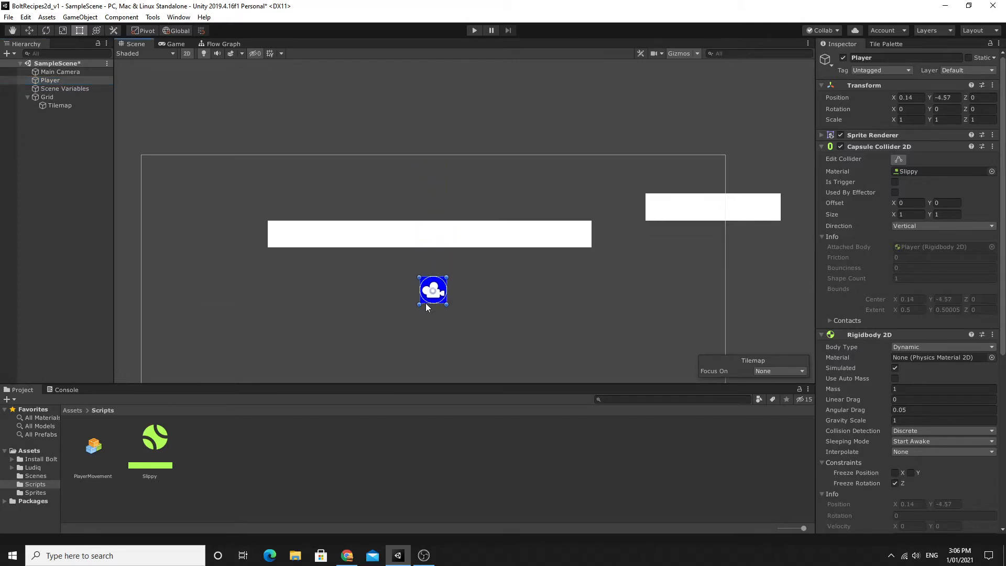
drag(429, 300, 423, 163)
click(945, 98)
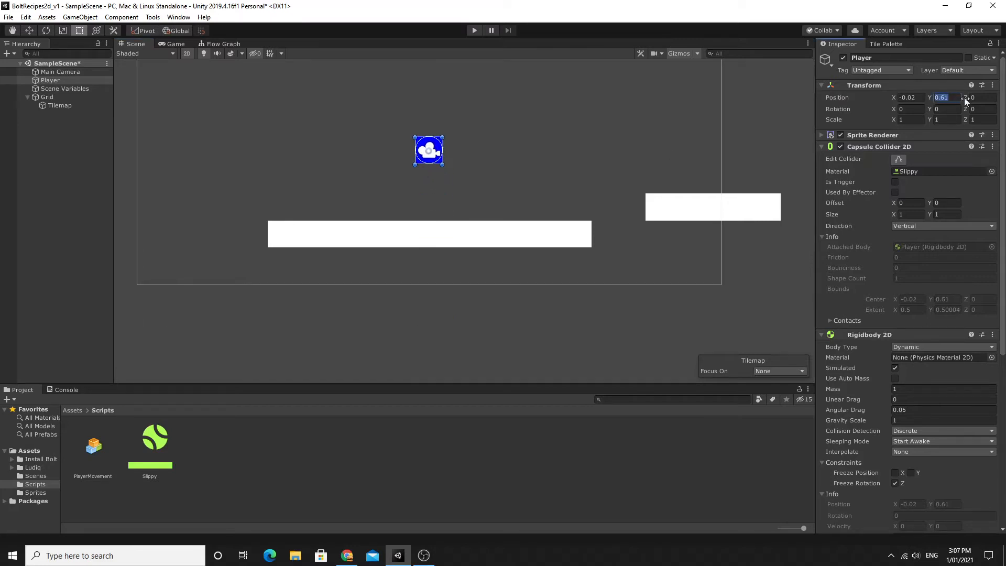
text(0)
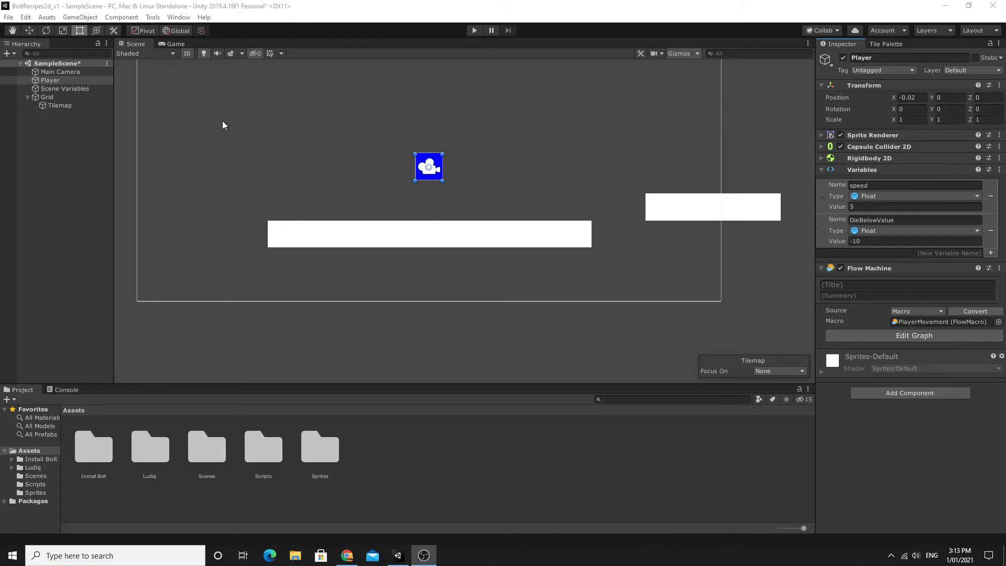
Add a second Bolt Flow Machine component to the Player.
click(59, 80)
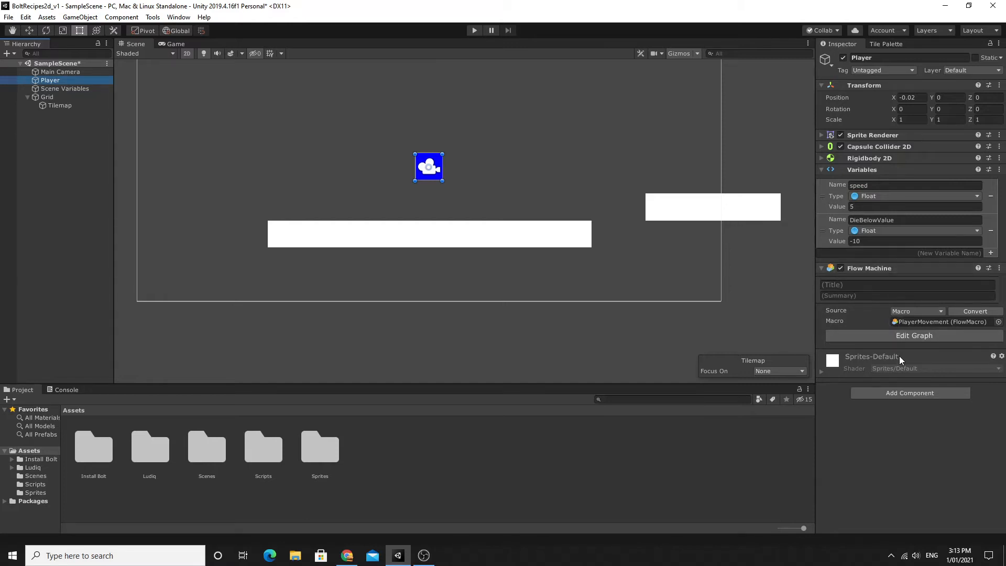
click(910, 393)
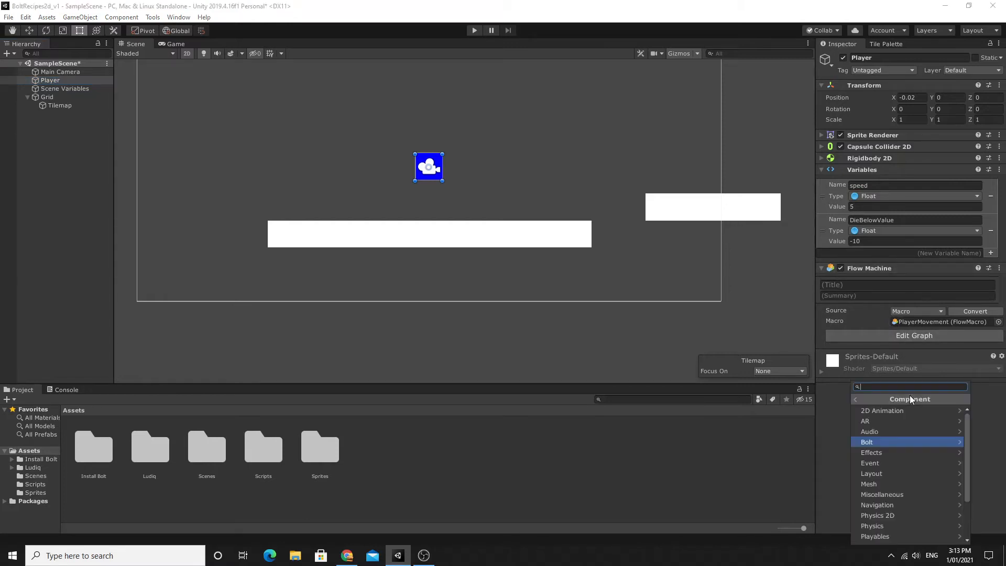
click(875, 442)
click(887, 411)
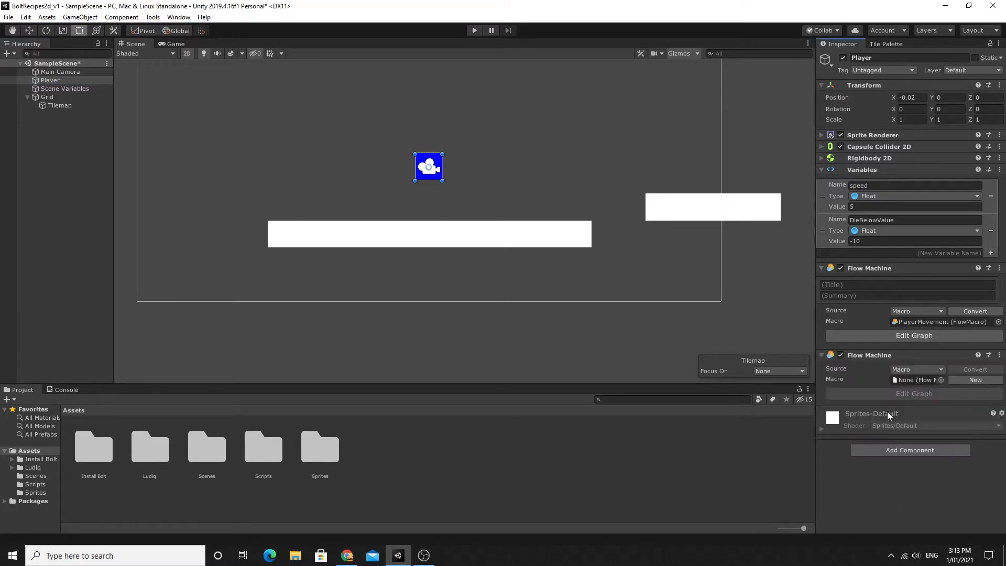
Create a new macro for the second Flow Machine and save it as DieBelow in the Scripts folder.
click(960, 380)
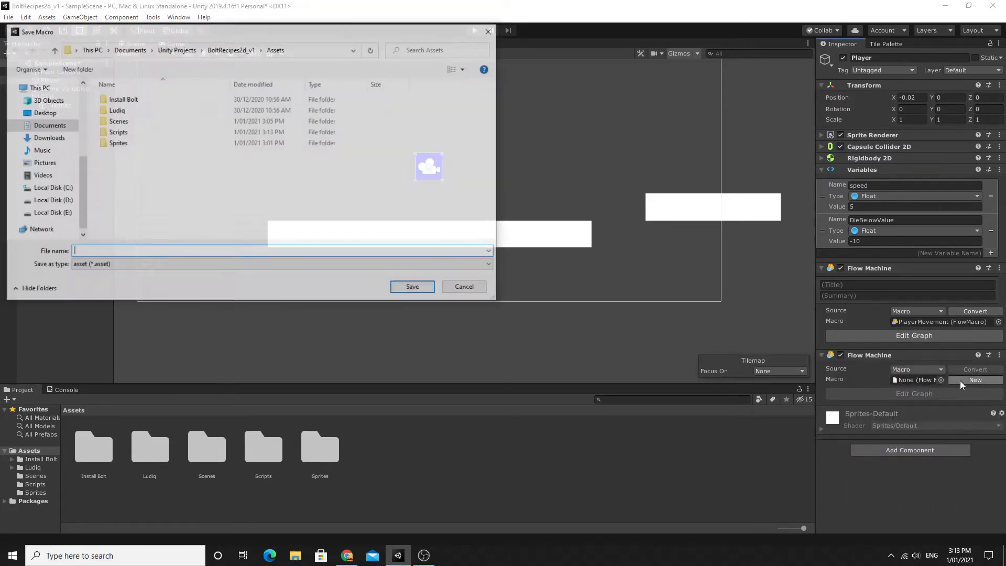
double_click(124, 133)
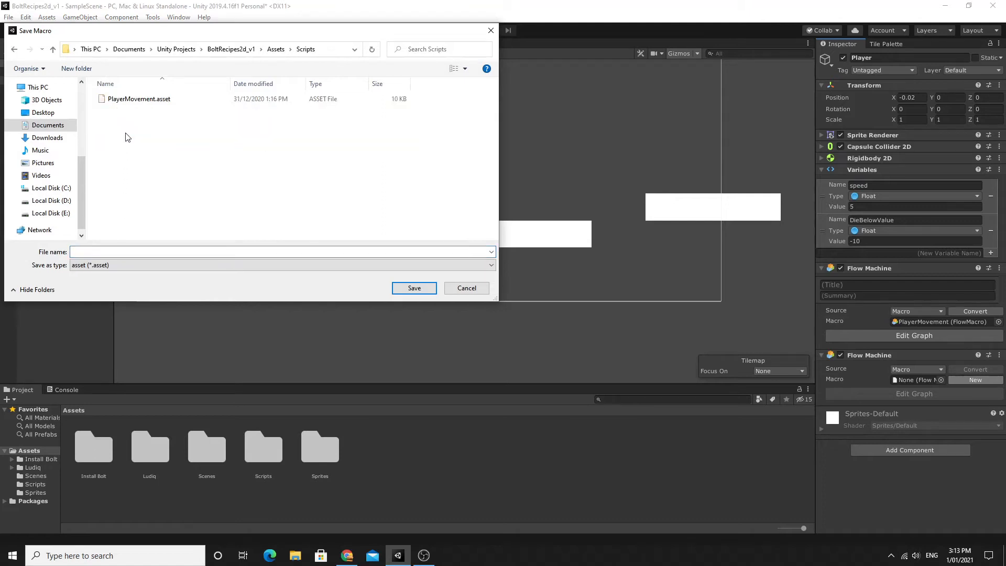
click(114, 250)
text(DieBelow)
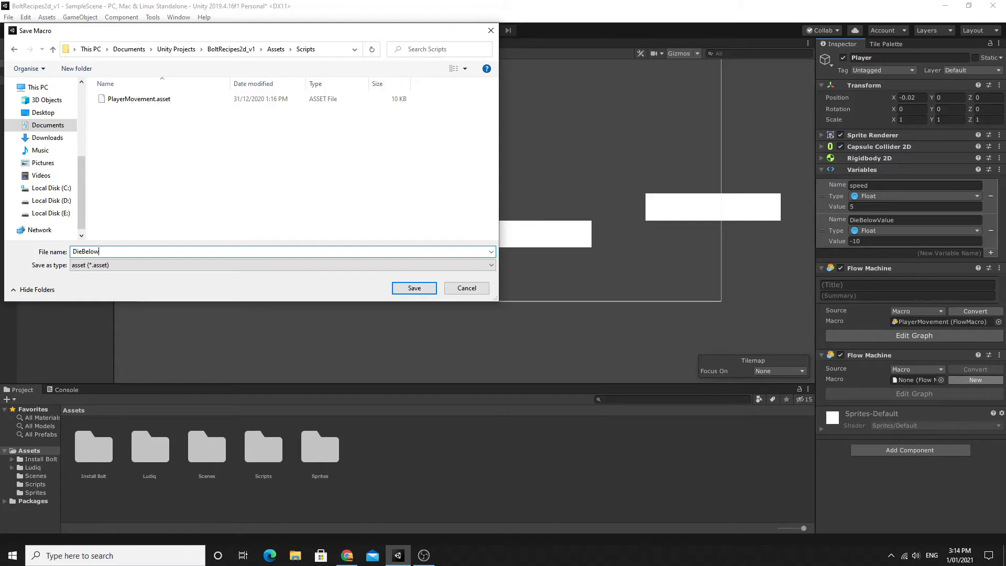
click(399, 288)
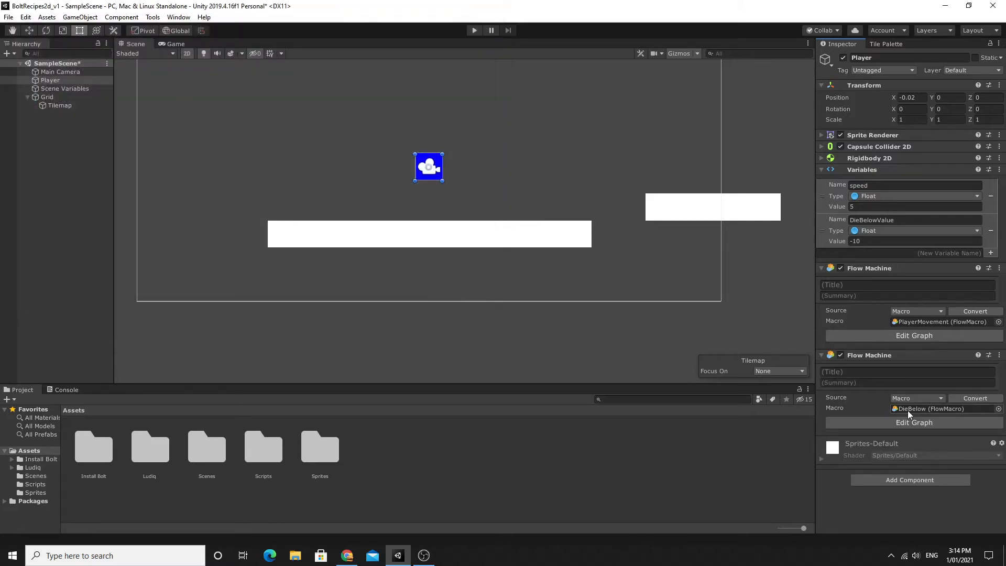
Open the DieBelow flow graph, dock it beside the Game view, and delete the event above Update.
click(904, 422)
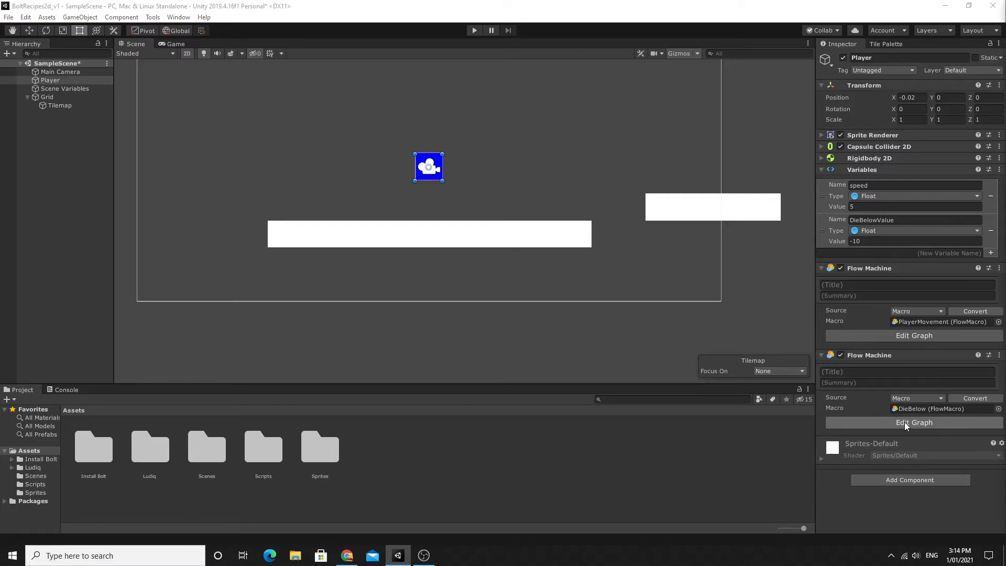
drag(1005, 48, 222, 43)
middle_drag(434, 224, 330, 213)
click(279, 149)
key(Delete)
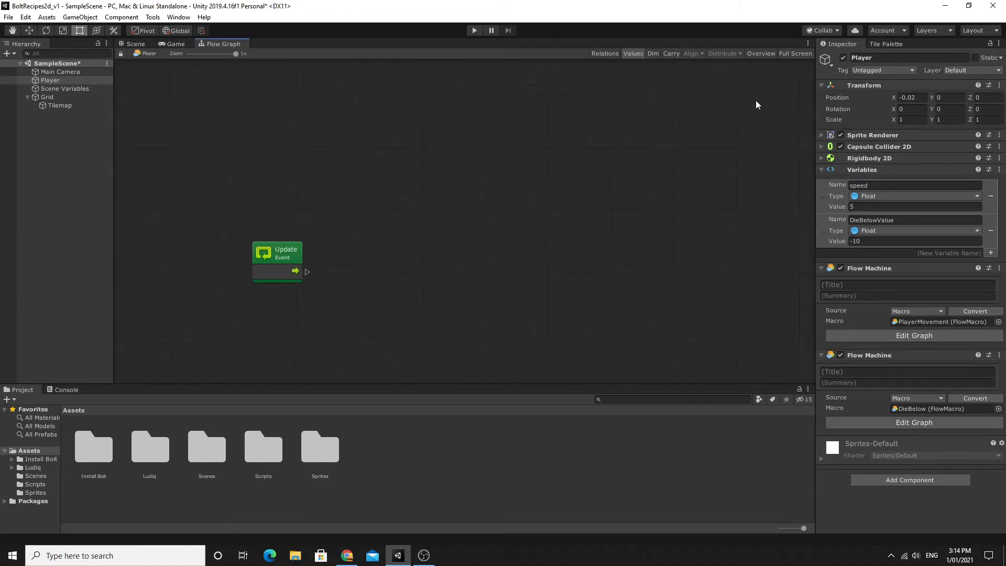
Show the flow graph in full screen and delete the existing DieBelowValue object variable.
click(793, 54)
middle_drag(479, 317, 456, 227)
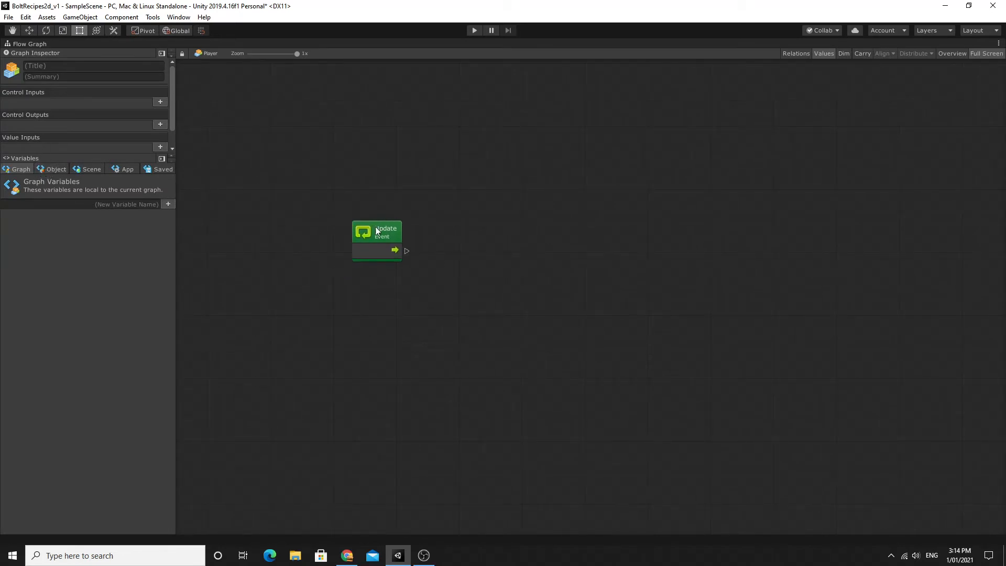
click(54, 169)
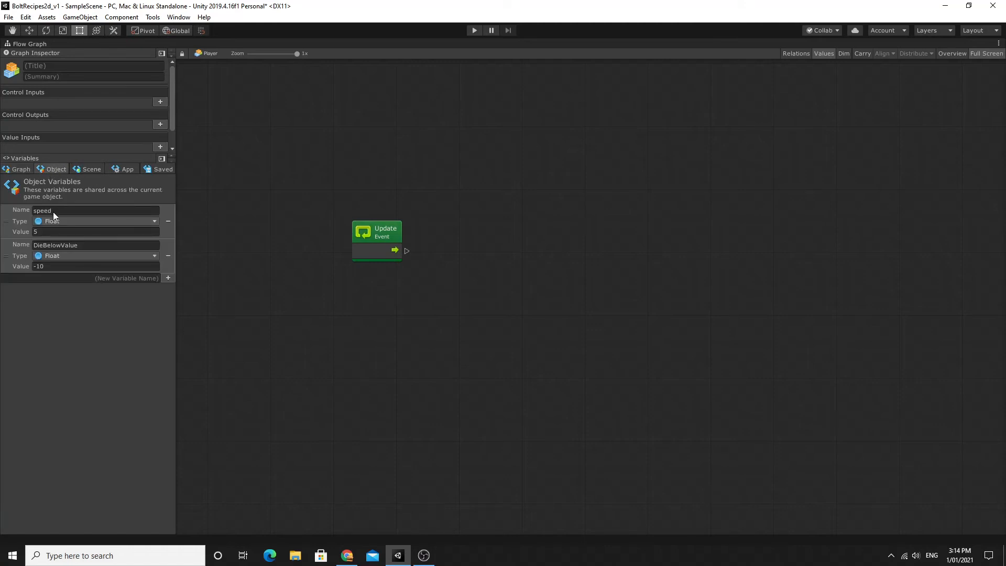
click(167, 255)
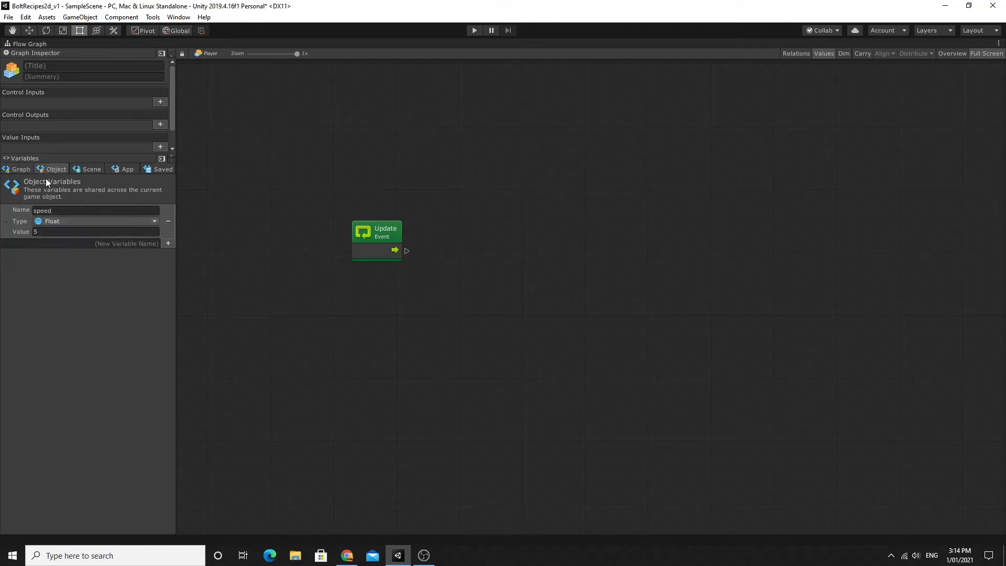
Add a Float object variable named DieBelowValue with the value -10.
click(115, 245)
text(DieBel)
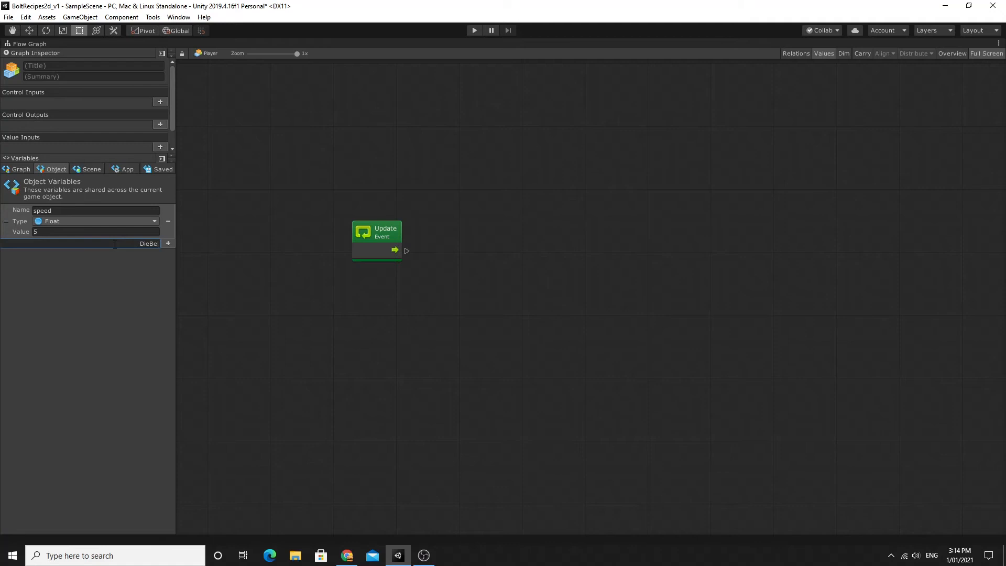
text(owValue)
click(166, 243)
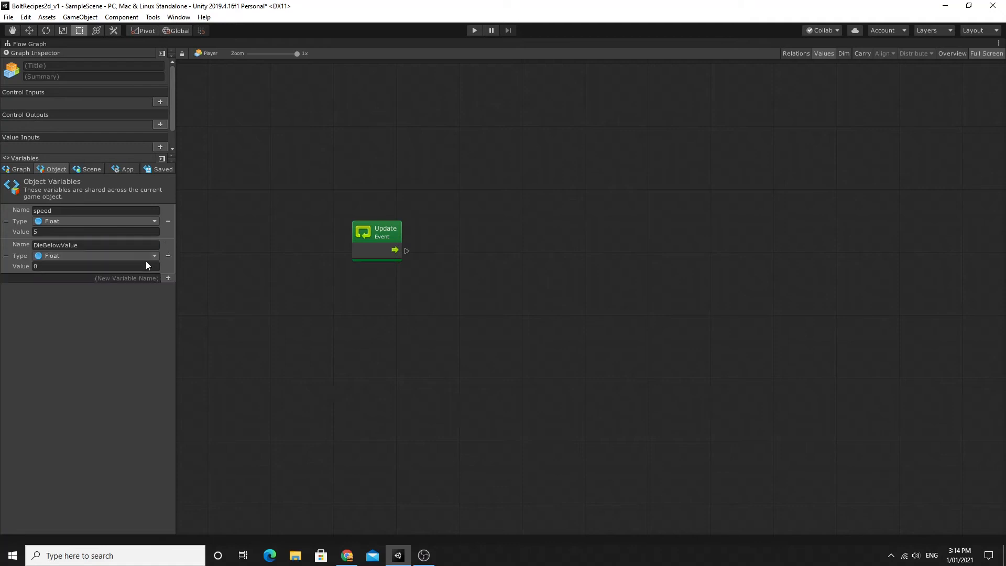
click(121, 256)
click(92, 292)
Shift the Update event up slightly and add a Transform Get Position unit below it.
drag(381, 237, 366, 211)
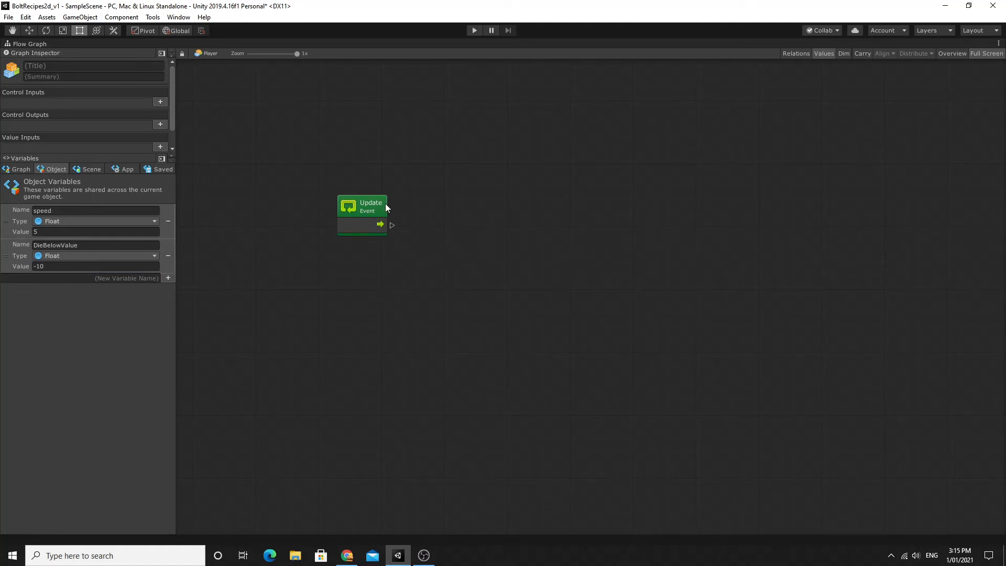
right_click(375, 278)
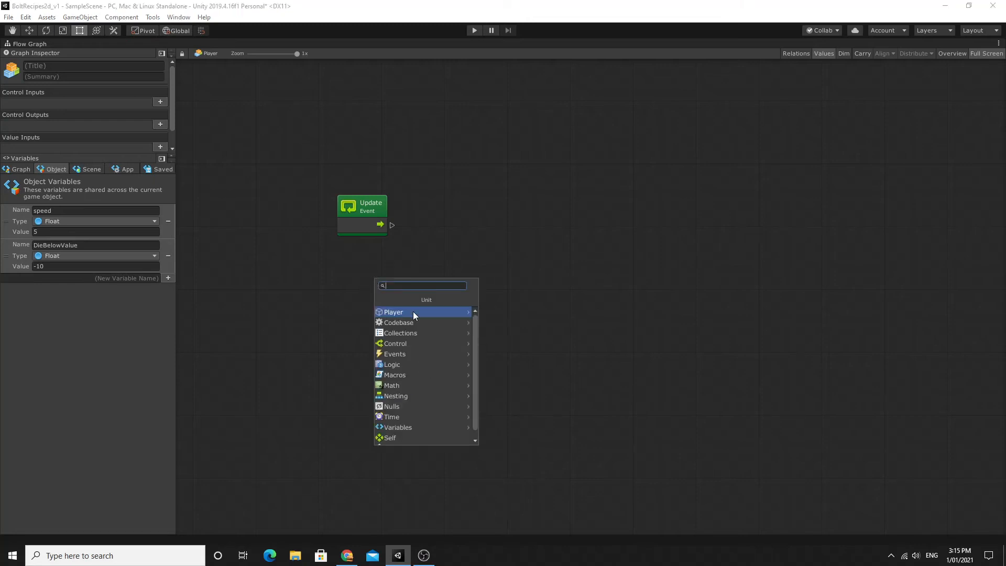
click(392, 312)
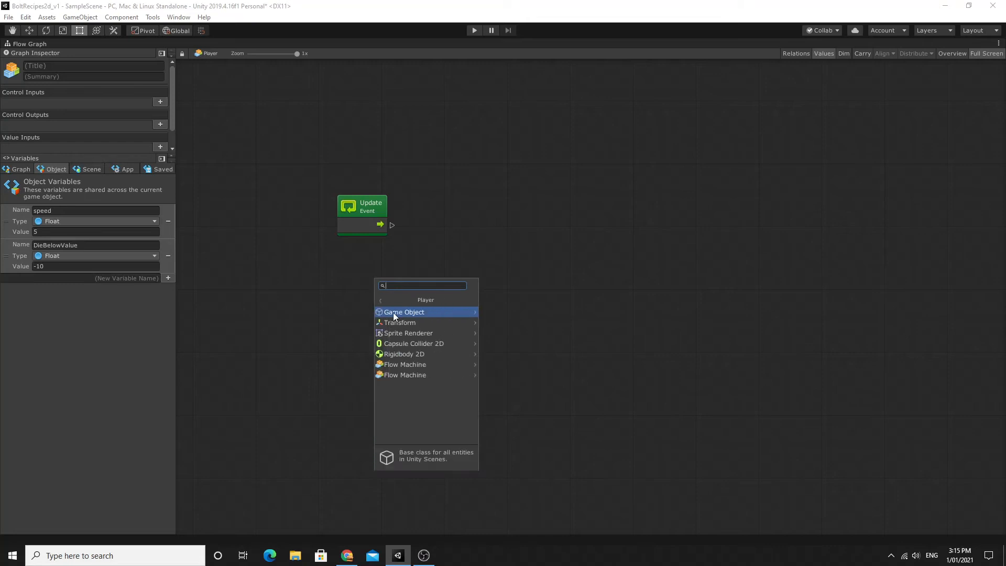
click(400, 321)
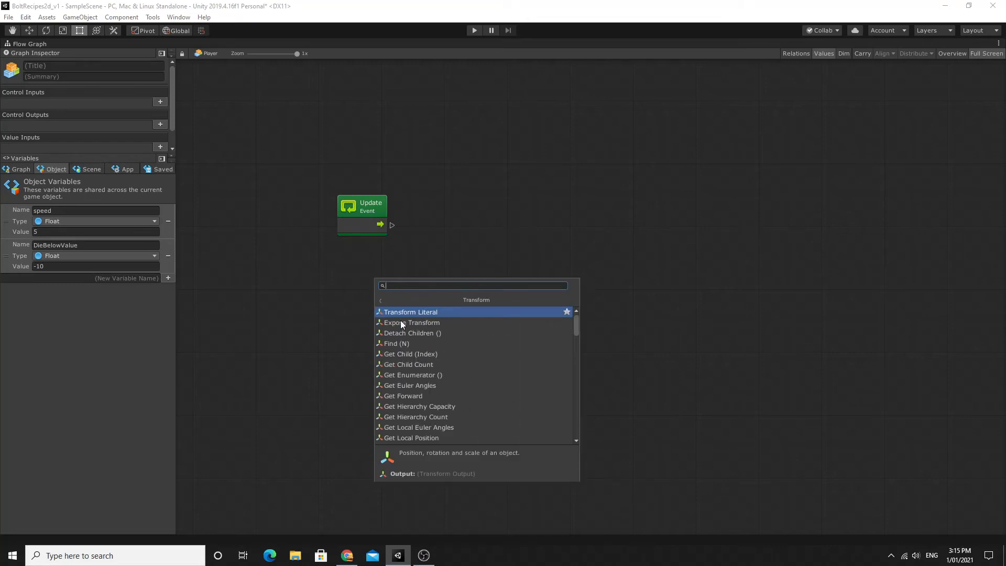
scroll(429, 331, down, 5)
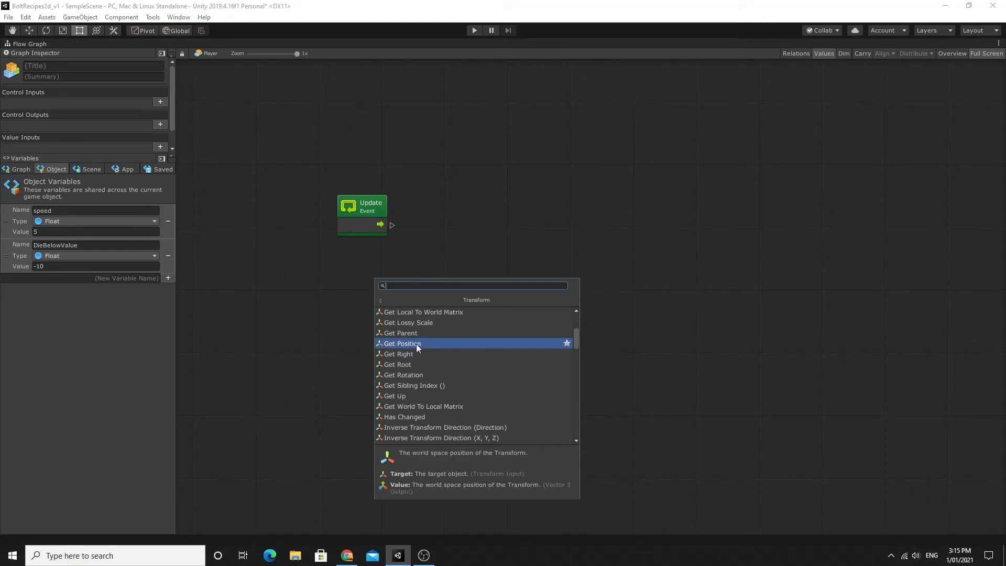
click(417, 345)
Add a Vector 3 Get Y unit fed by Get Position's output and place it slightly higher beside that unit.
drag(422, 287, 432, 309)
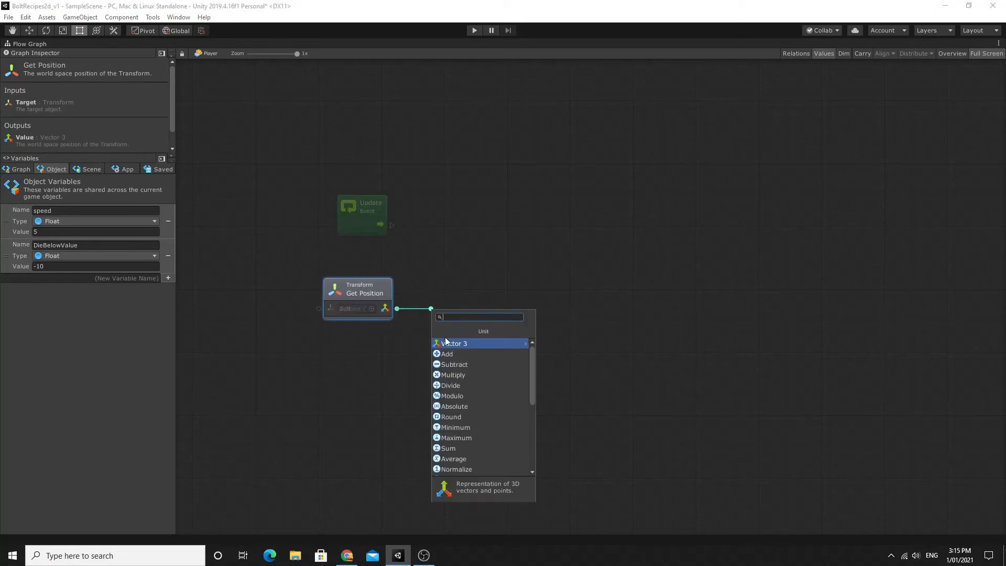
scroll(453, 348, down, 6)
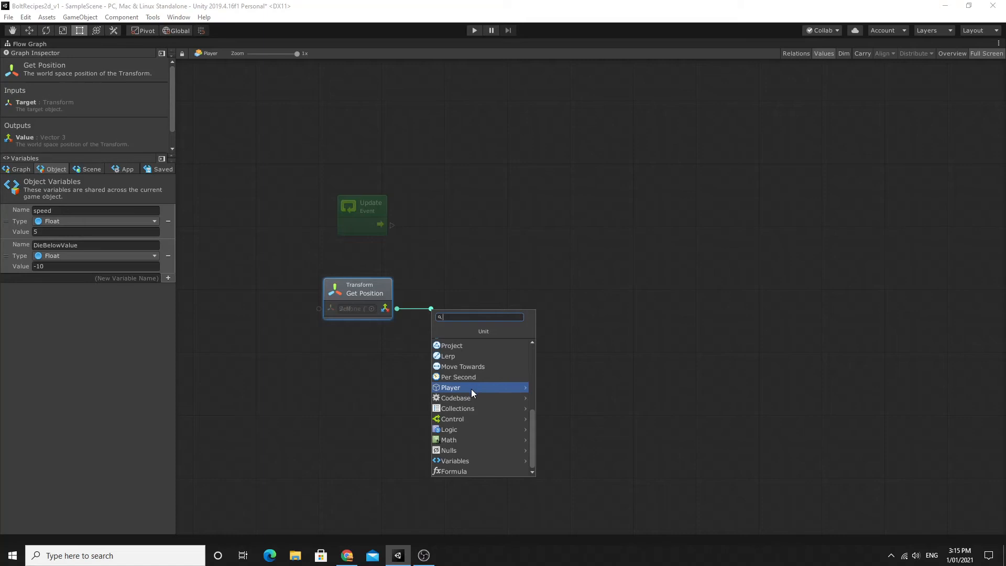
scroll(471, 390, up, 6)
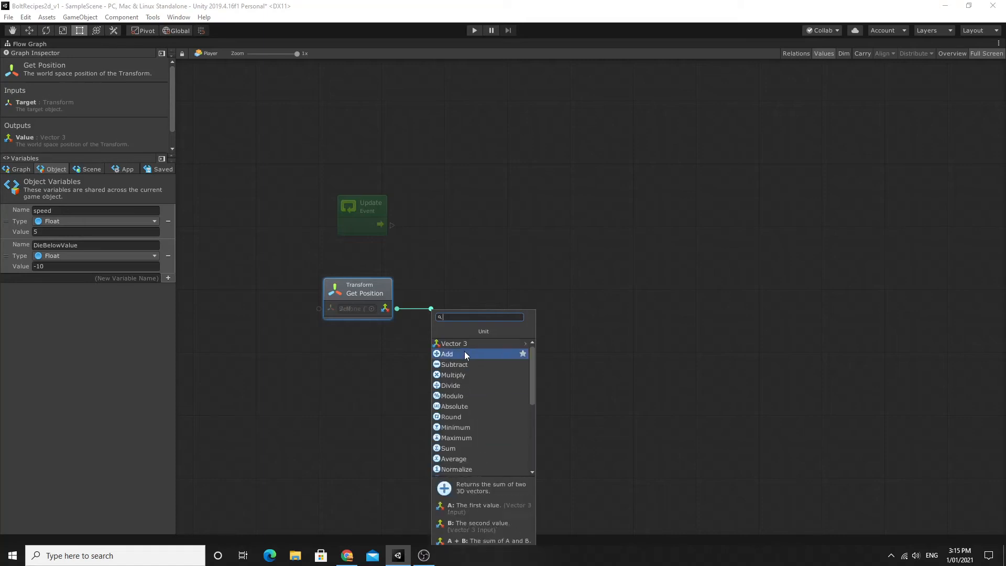
click(464, 343)
scroll(478, 432, down, 3)
click(463, 413)
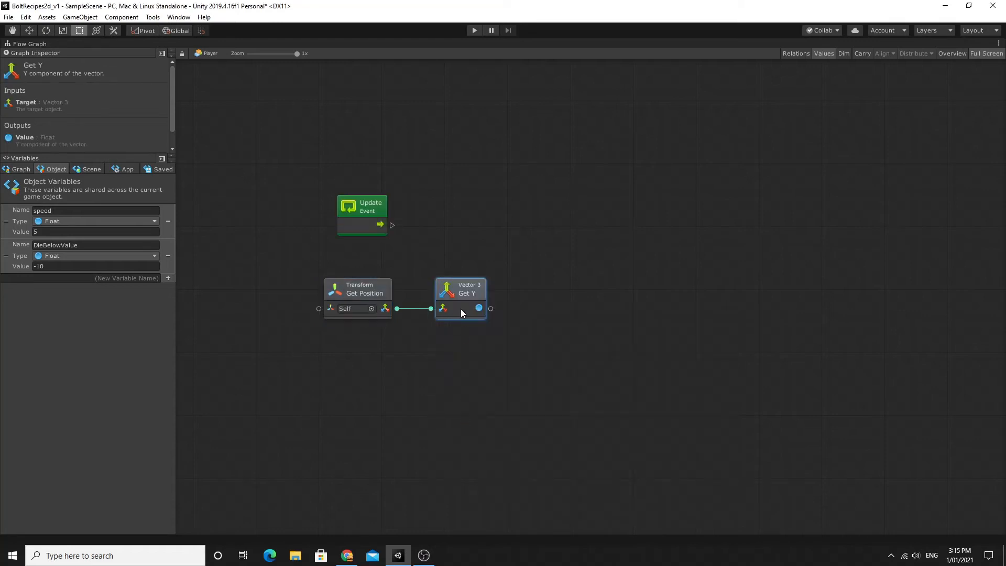
drag(457, 286, 454, 277)
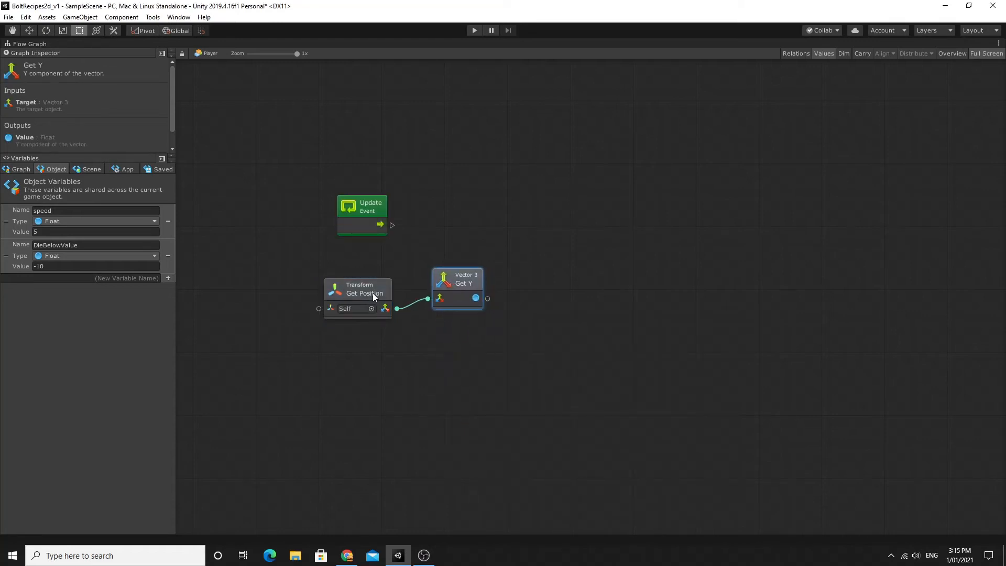
Shift the Update event toward the right and add a Branch unit run by its trigger, placed slightly higher beside it.
drag(375, 211, 561, 234)
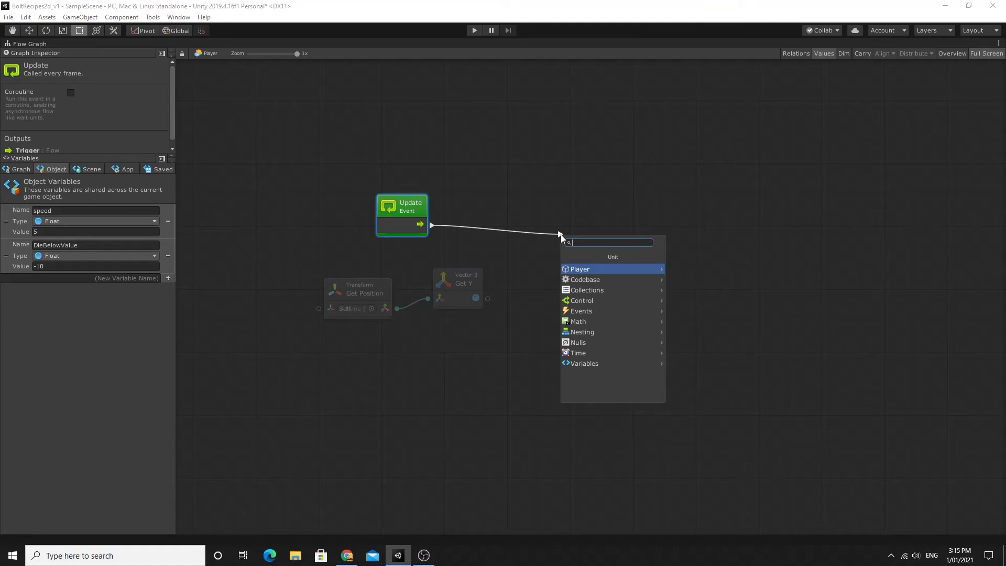
text(bran)
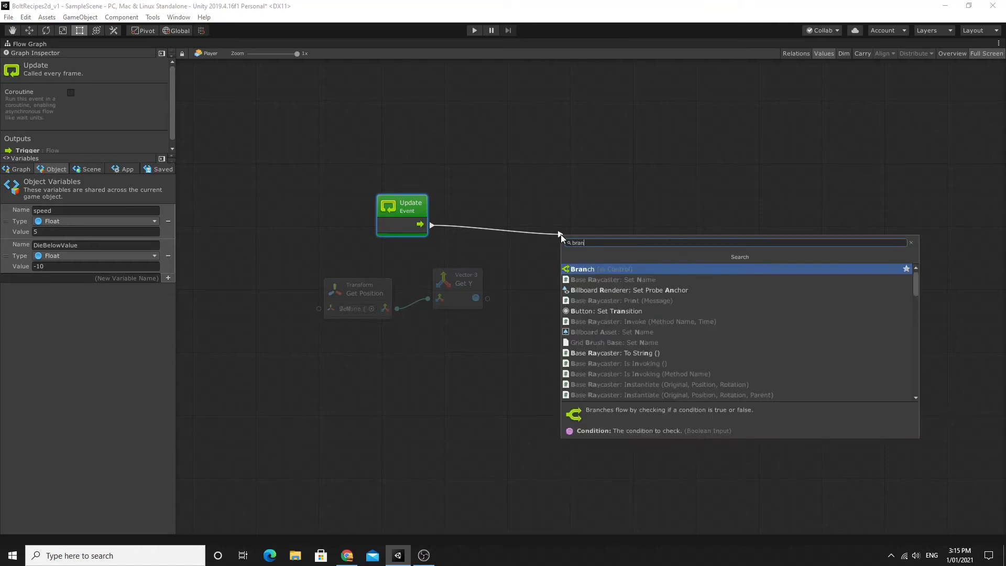
click(596, 270)
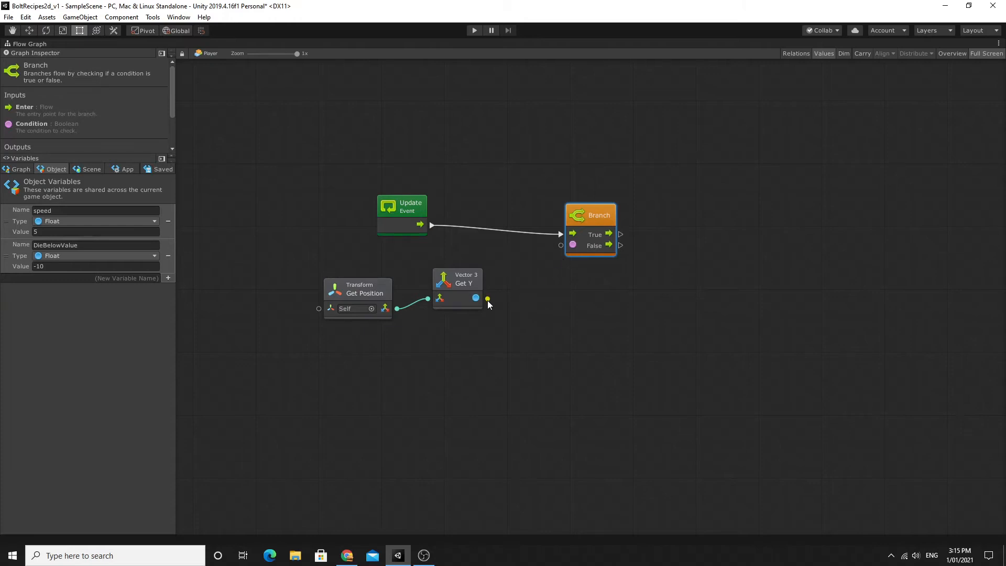
drag(604, 230, 616, 203)
Add a Less Or Equal unit with Get Y's output as its A input, and move Branch farther right to make room.
drag(475, 277, 473, 277)
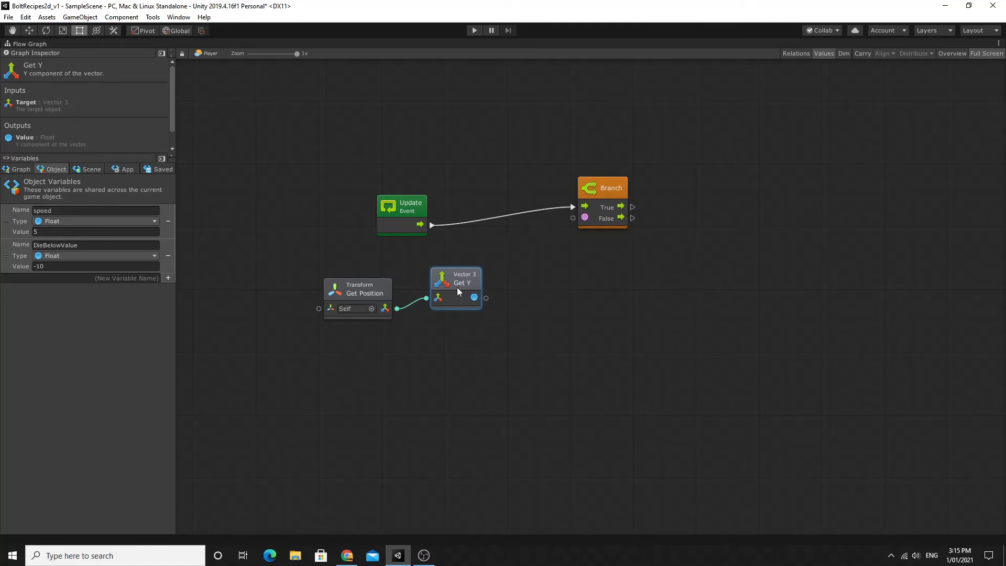
drag(485, 297, 519, 294)
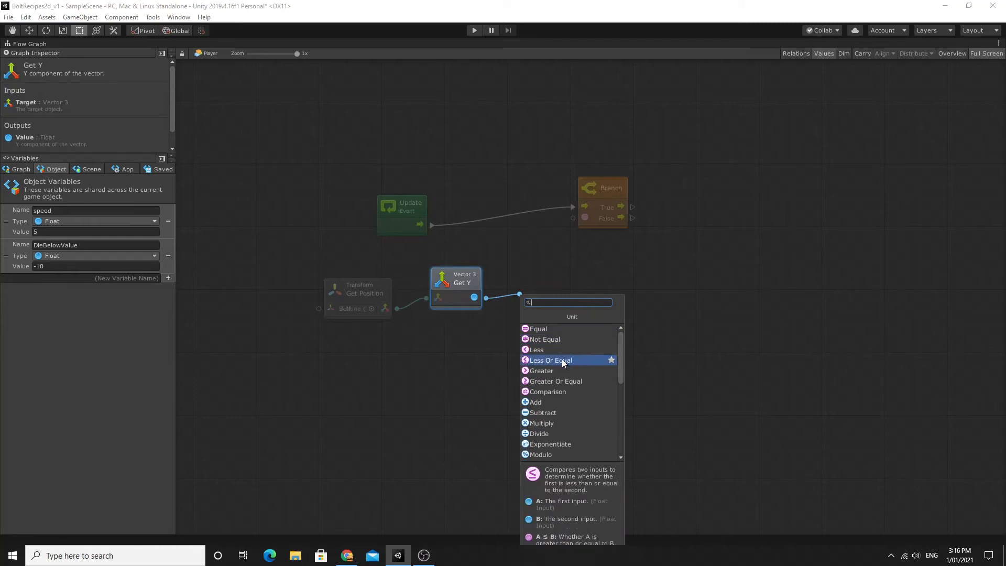
click(549, 360)
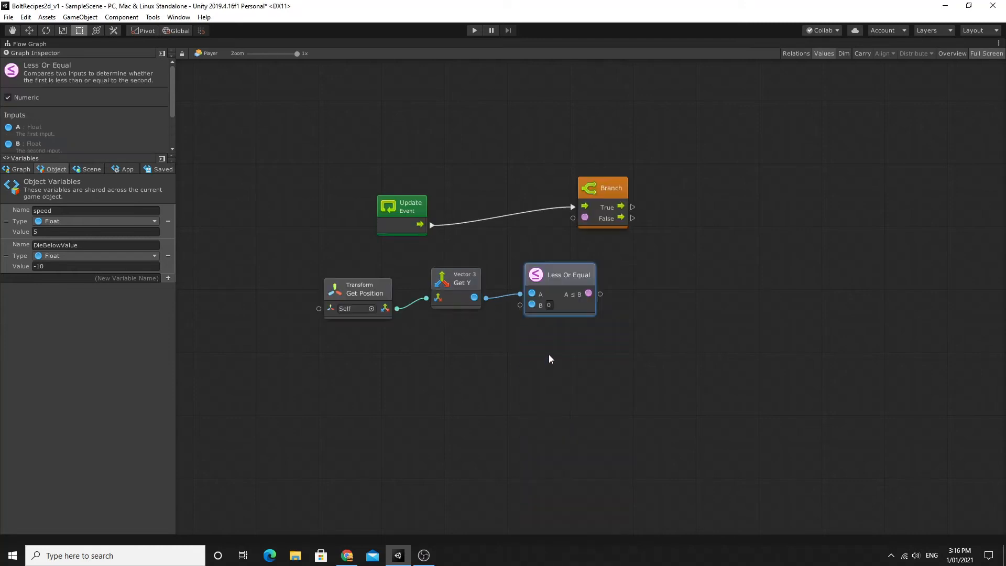
click(620, 192)
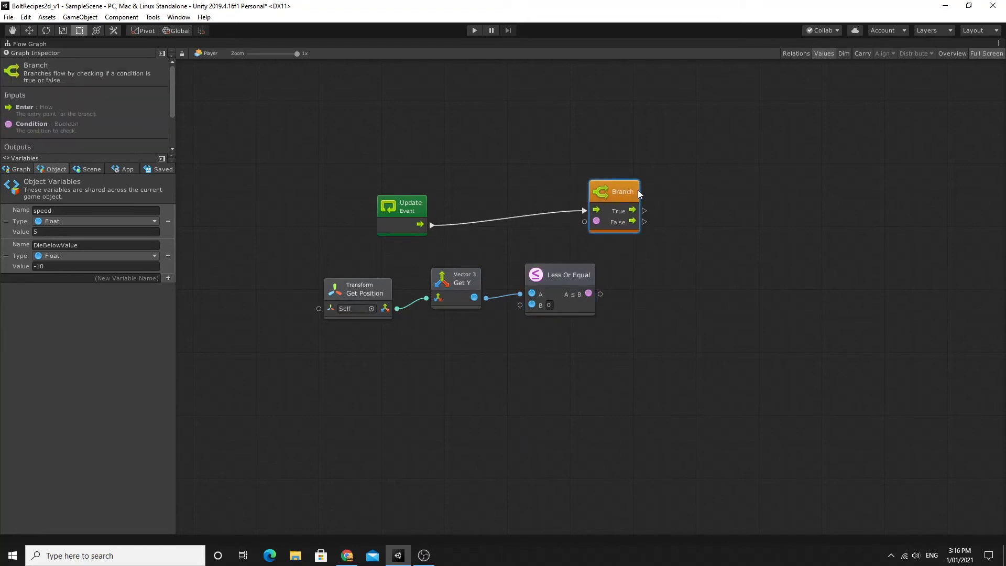
drag(620, 193, 726, 207)
drag(572, 283, 573, 277)
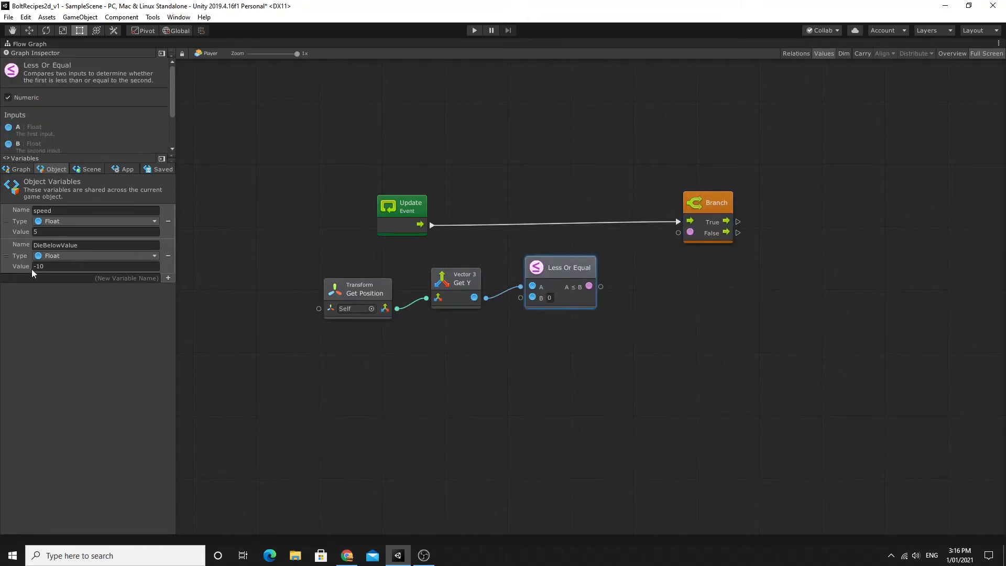
Add a Get Variable unit for DieBelowValue as Less Or Equal's B input and connect the comparison result to Branch's condition.
drag(17, 262, 411, 367)
drag(487, 388, 520, 298)
drag(474, 363, 456, 338)
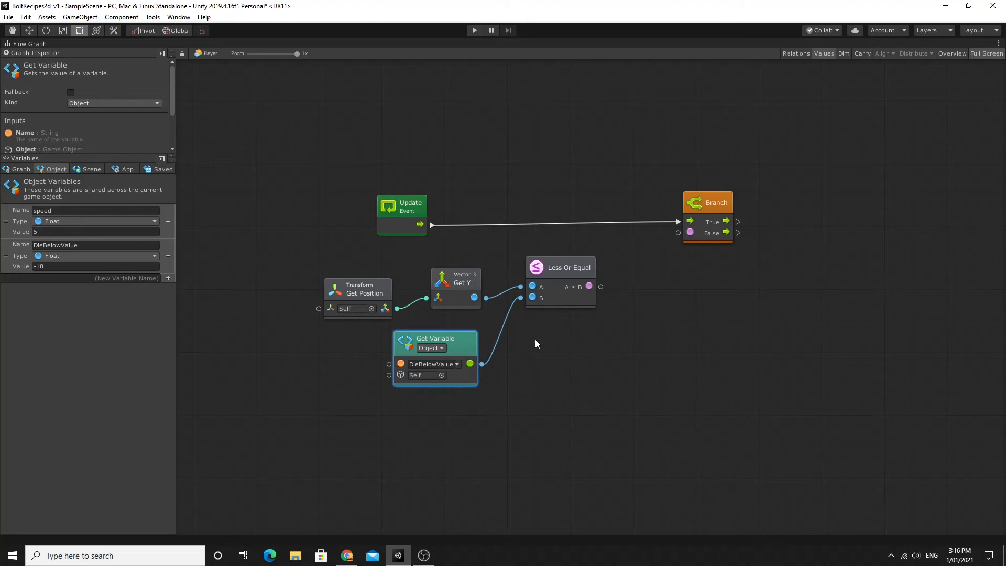
drag(601, 286, 675, 236)
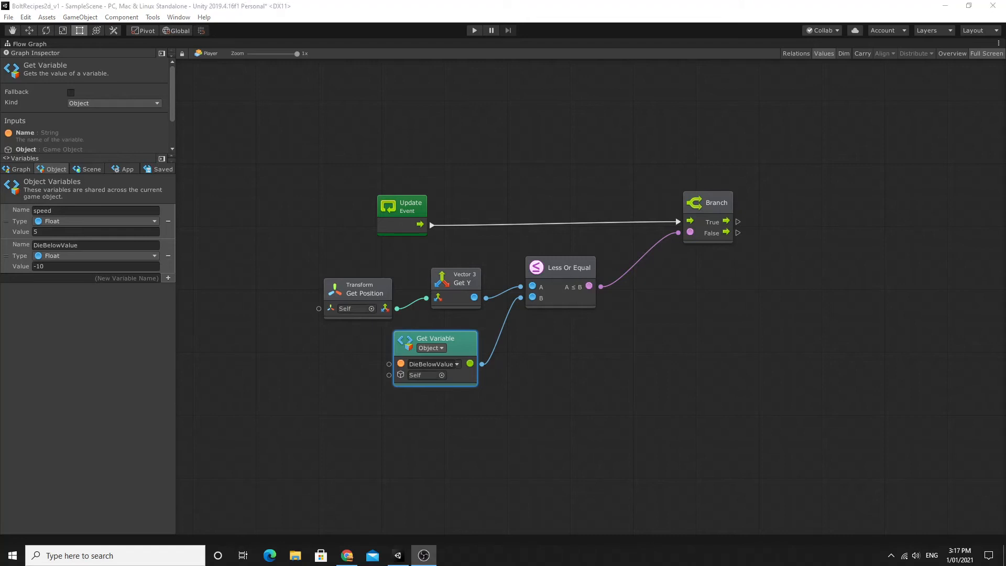
Add a Scene Manager Load Scene (Scene Build Index) unit run by Branch's True output and place it close beside Branch.
drag(738, 221, 821, 193)
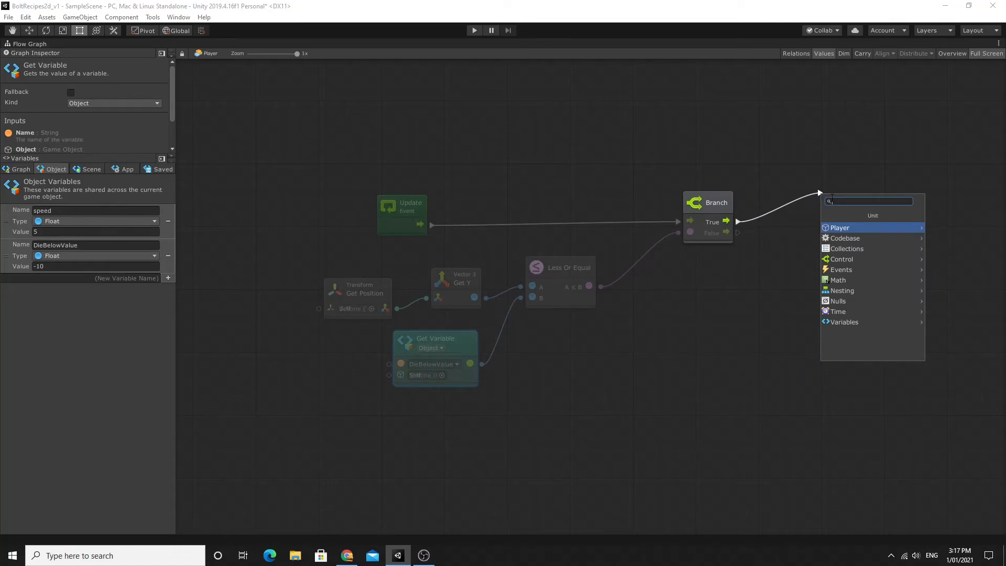
text(scene)
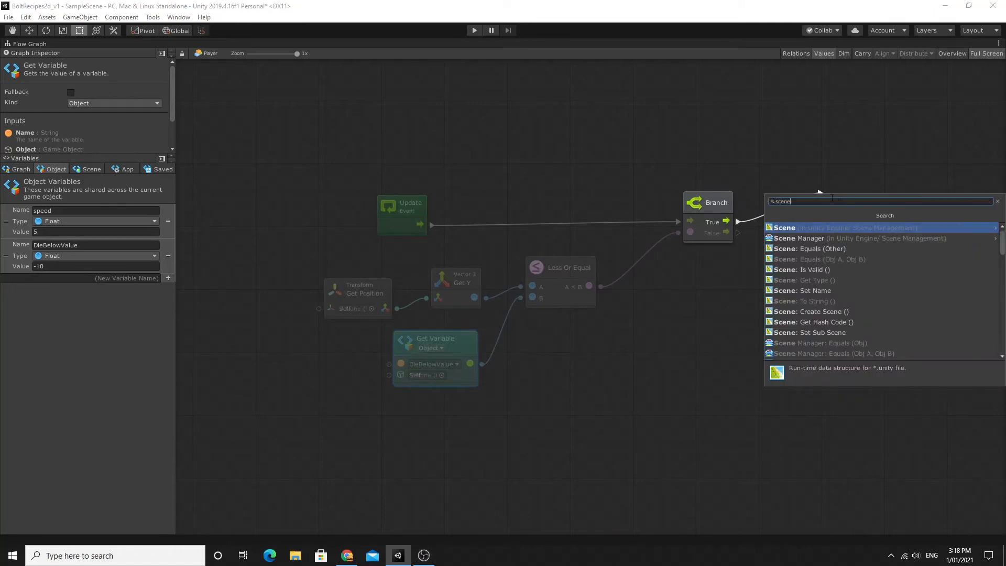
click(801, 239)
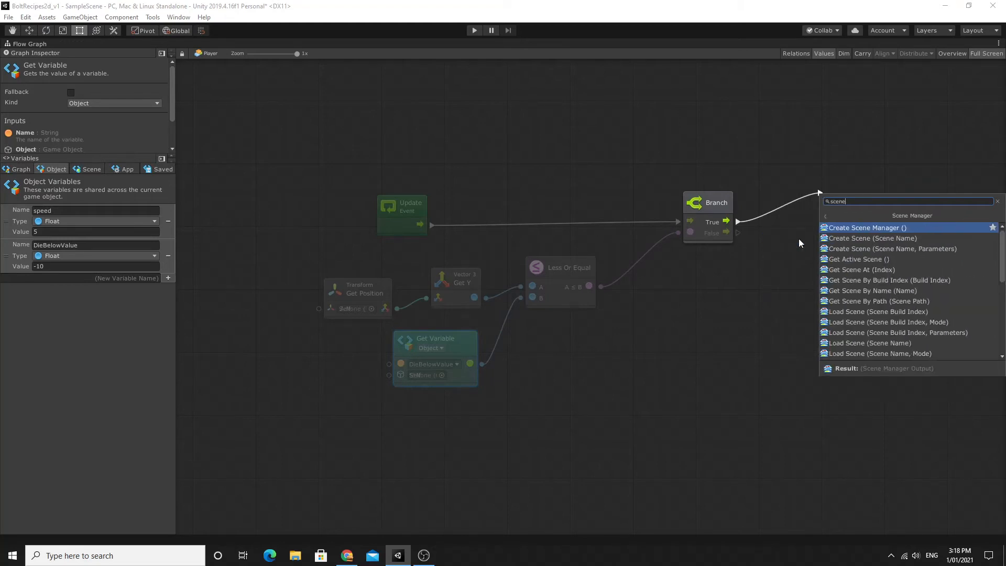
scroll(866, 270, down, 1)
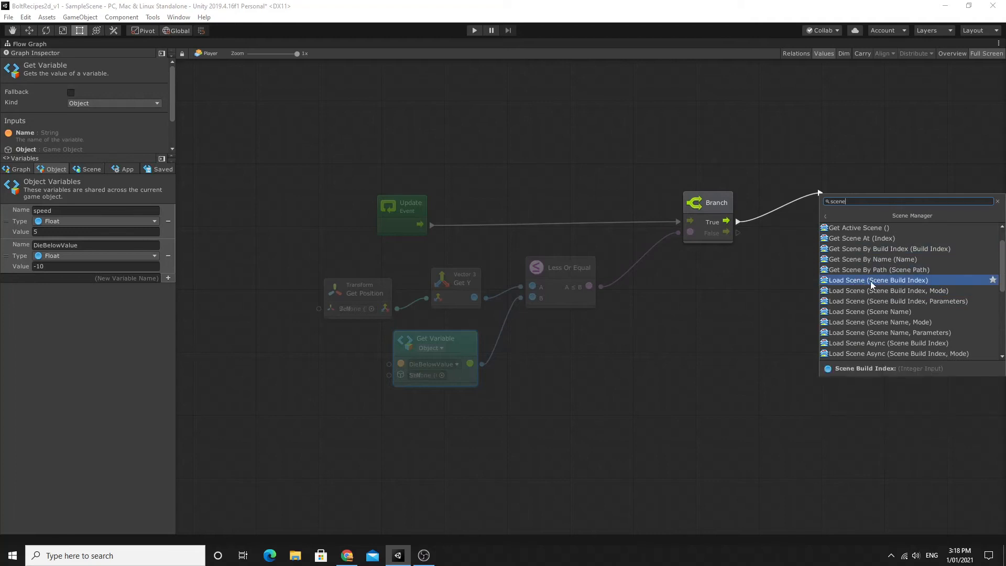
click(869, 280)
drag(880, 172, 889, 204)
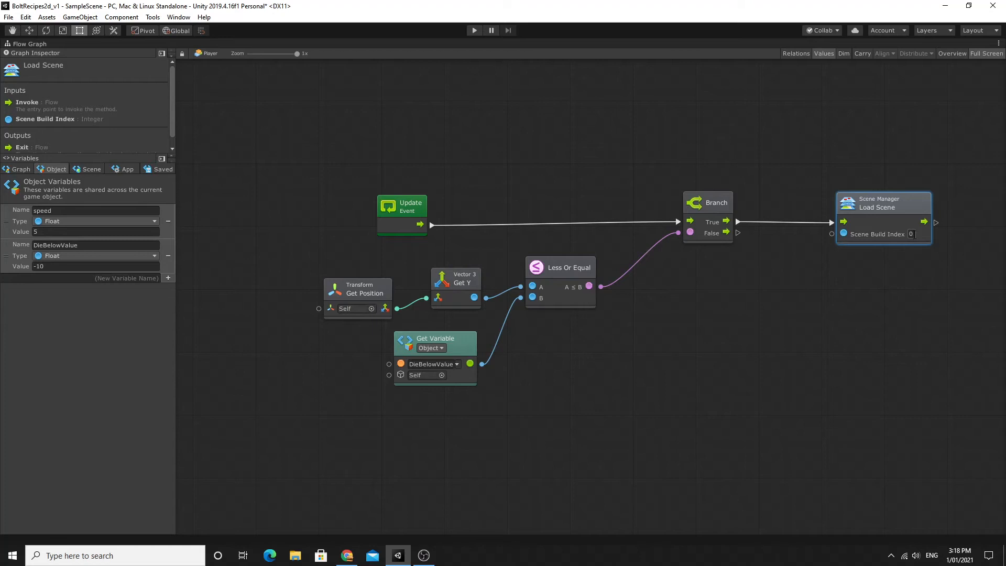
drag(890, 207, 841, 206)
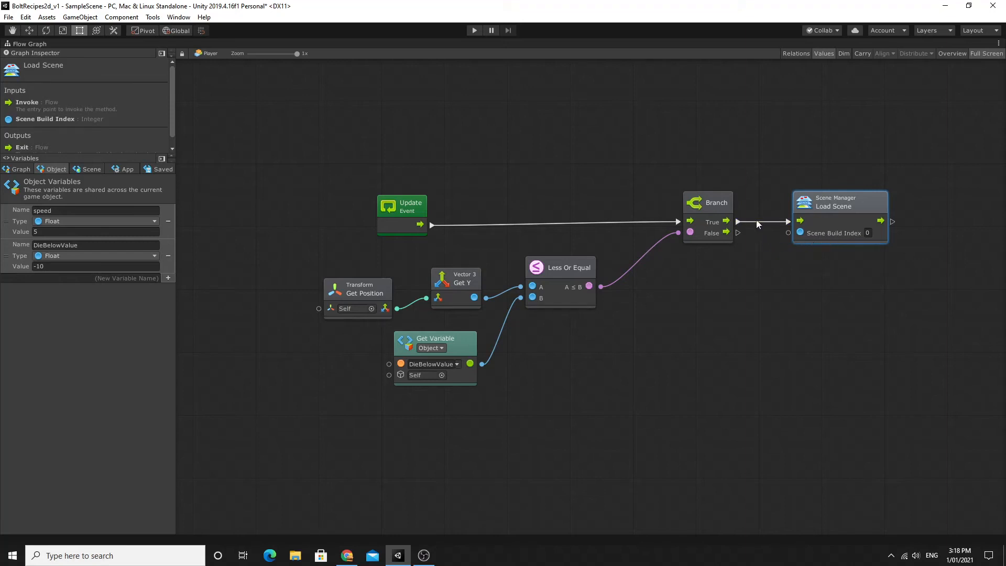
drag(842, 207, 841, 201)
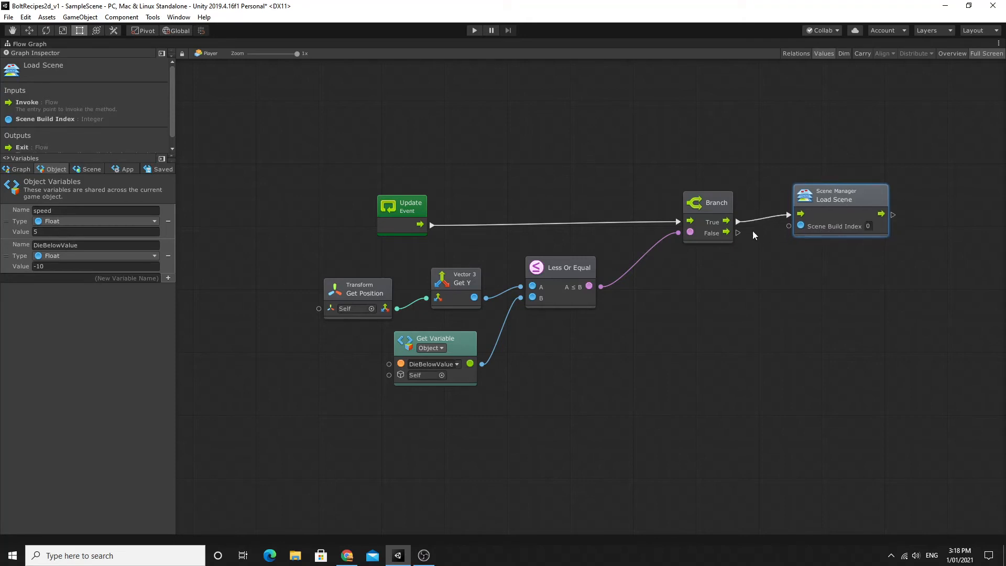
Save the scene and the project.
click(9, 17)
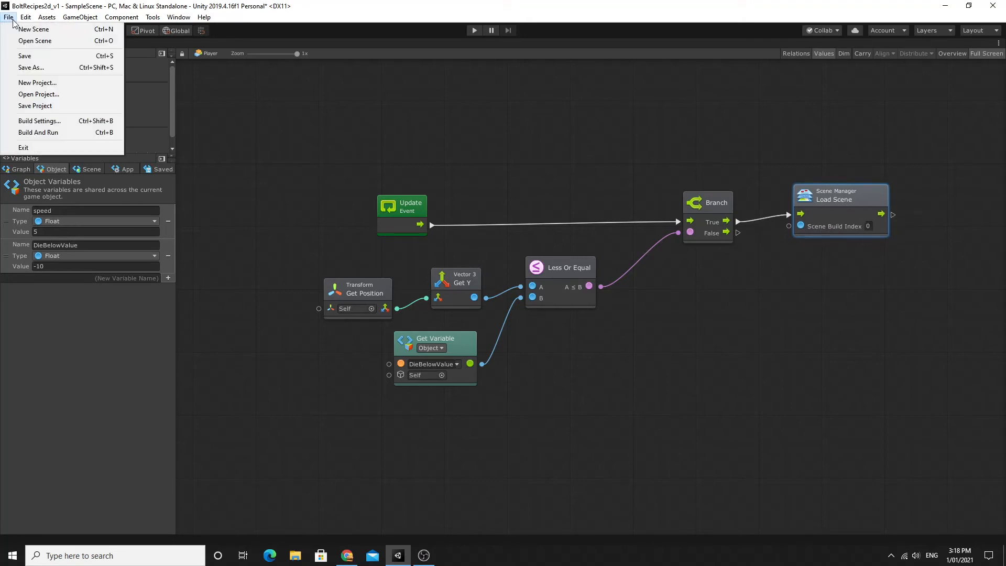
click(23, 62)
click(9, 17)
click(33, 106)
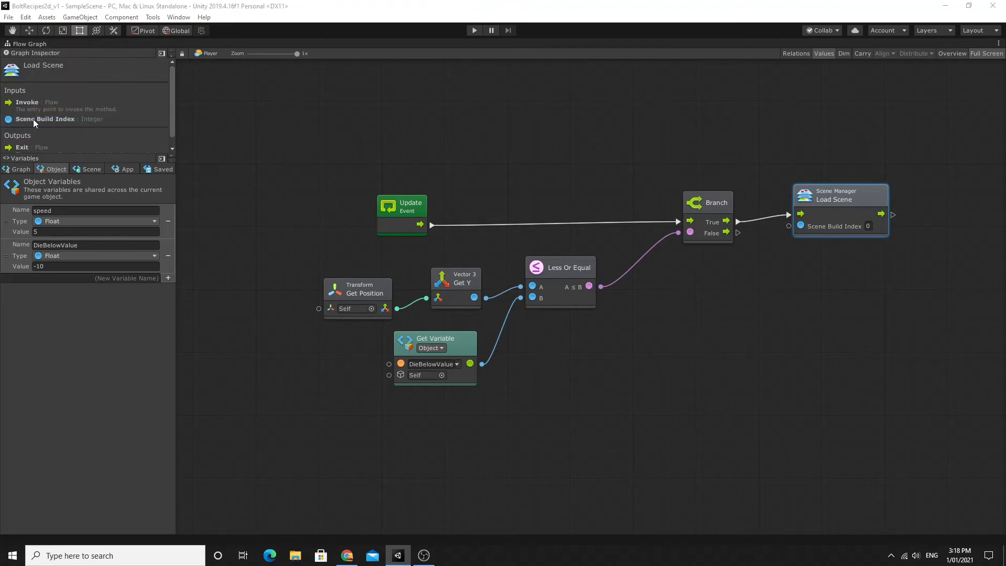
Add the open SampleScene to the scenes in the build settings and close the settings.
key(ctrl+shift+b)
drag(932, 158, 400, 82)
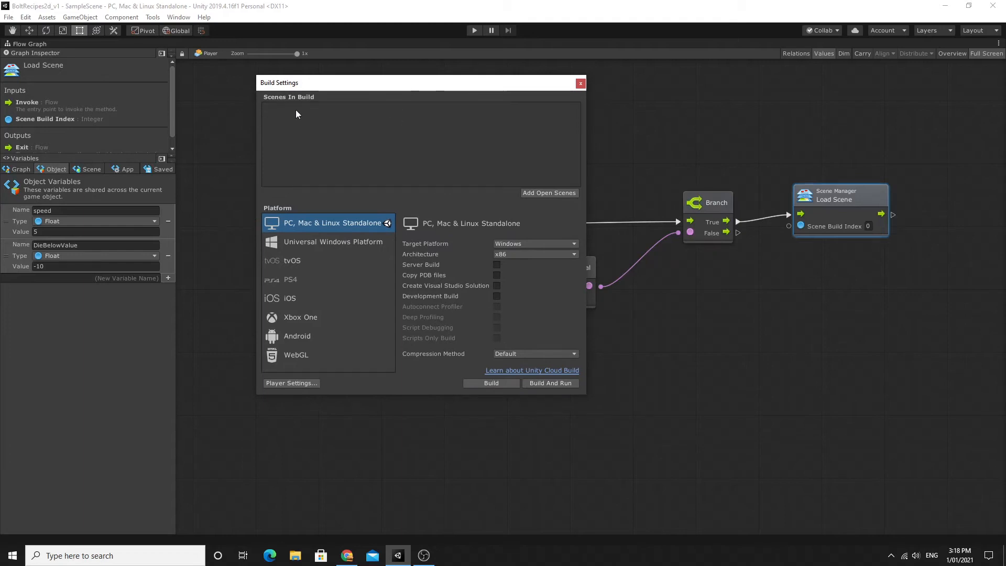
click(528, 193)
click(577, 107)
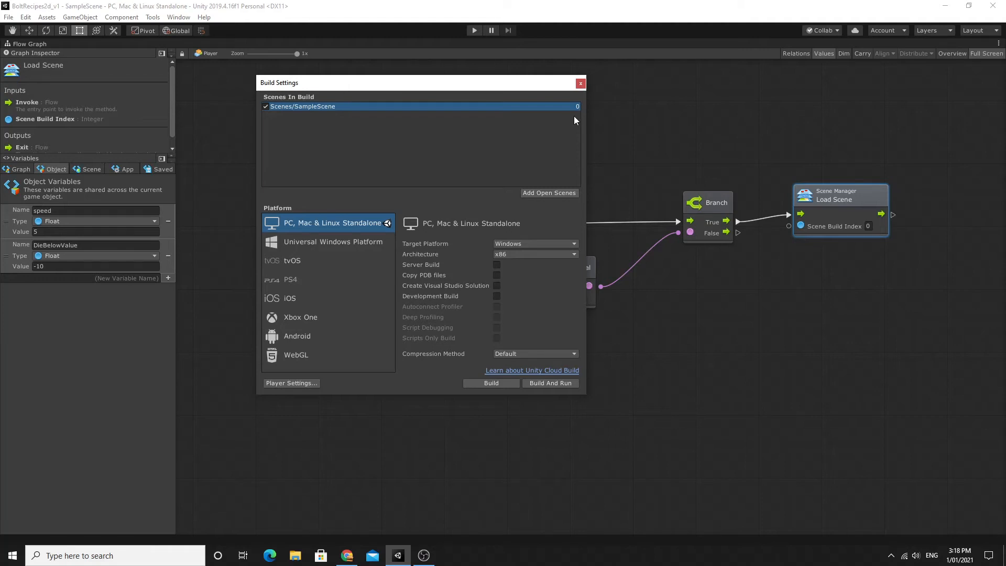
click(580, 83)
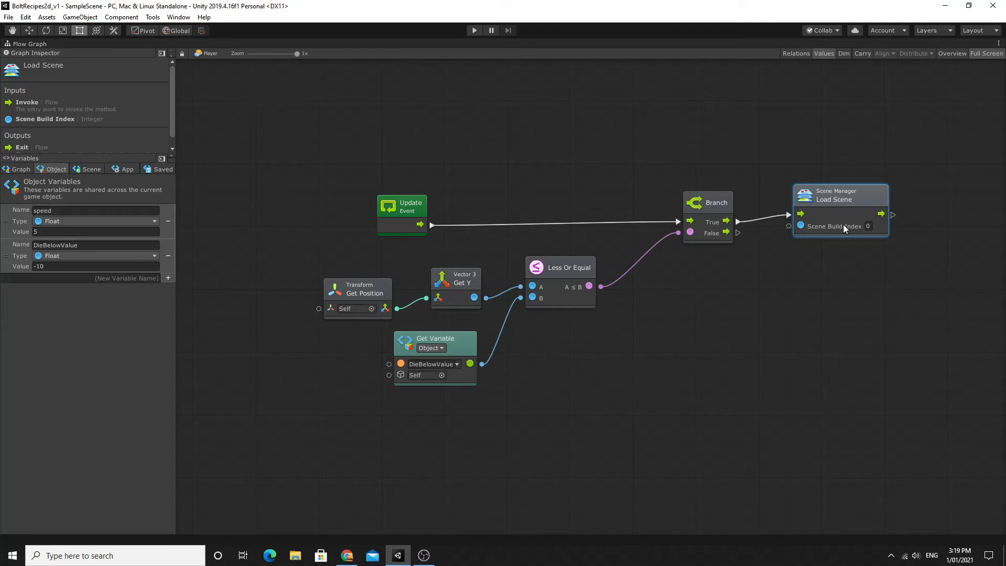
Lower the Load Scene unit into line with Branch's True output and save the scene.
drag(833, 204, 833, 211)
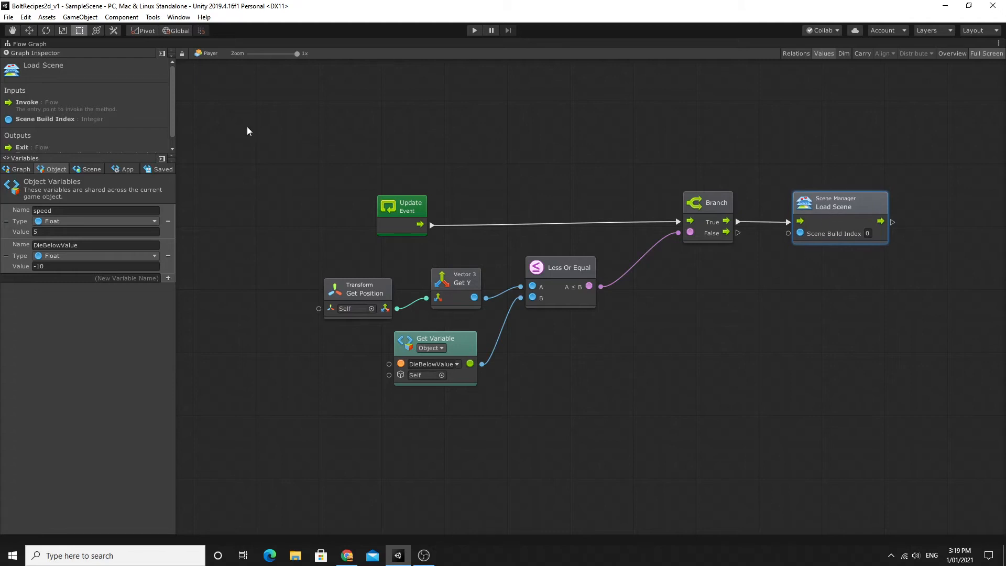
click(9, 17)
click(24, 65)
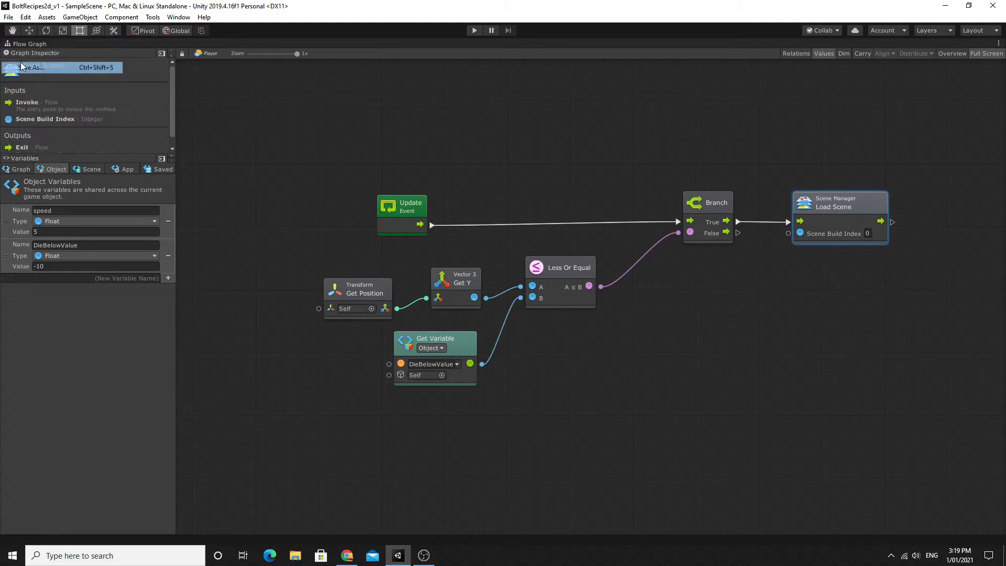
click(466, 287)
click(9, 16)
click(21, 56)
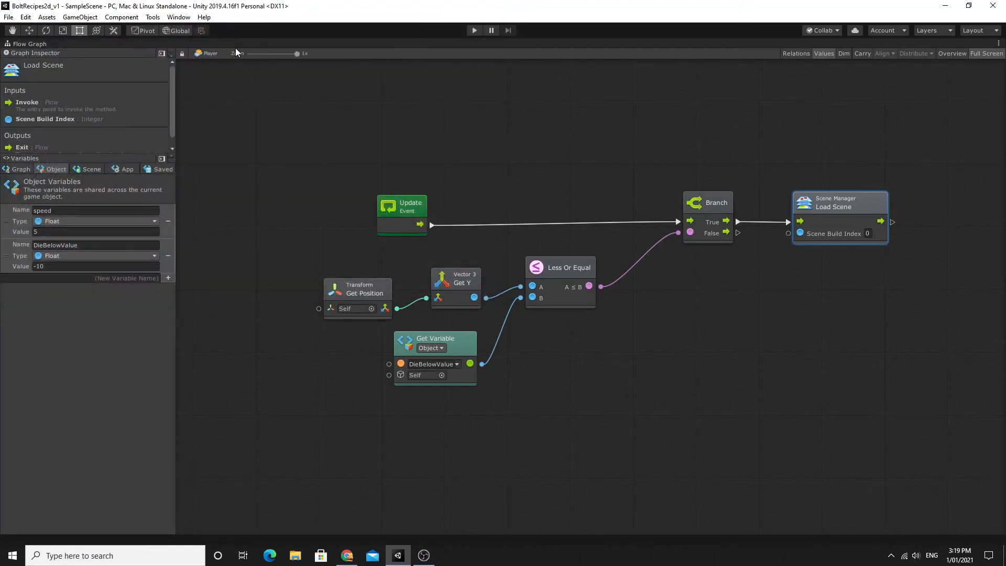
Leave the full-screen graph view and close the Flow Graph.
click(986, 55)
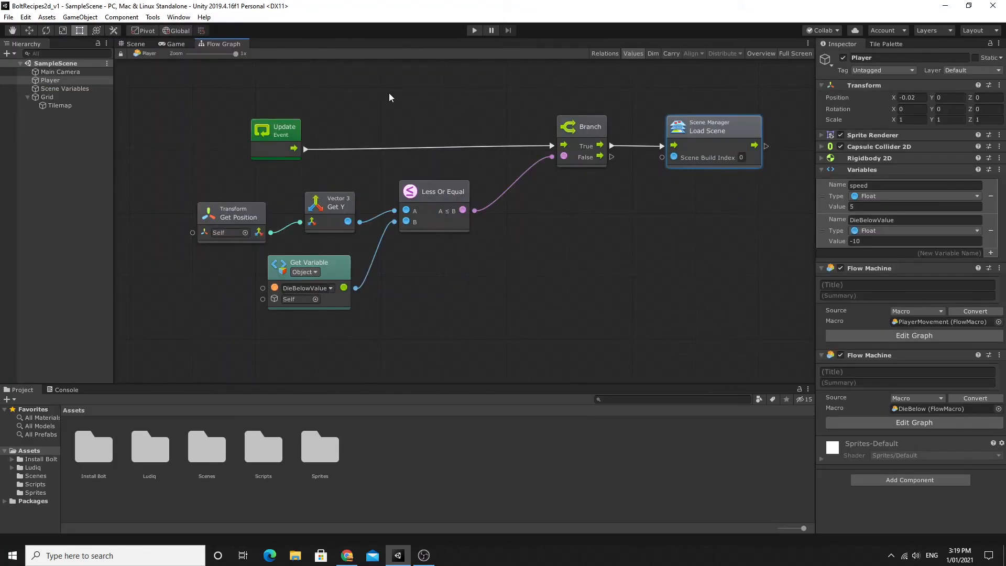
right_click(227, 45)
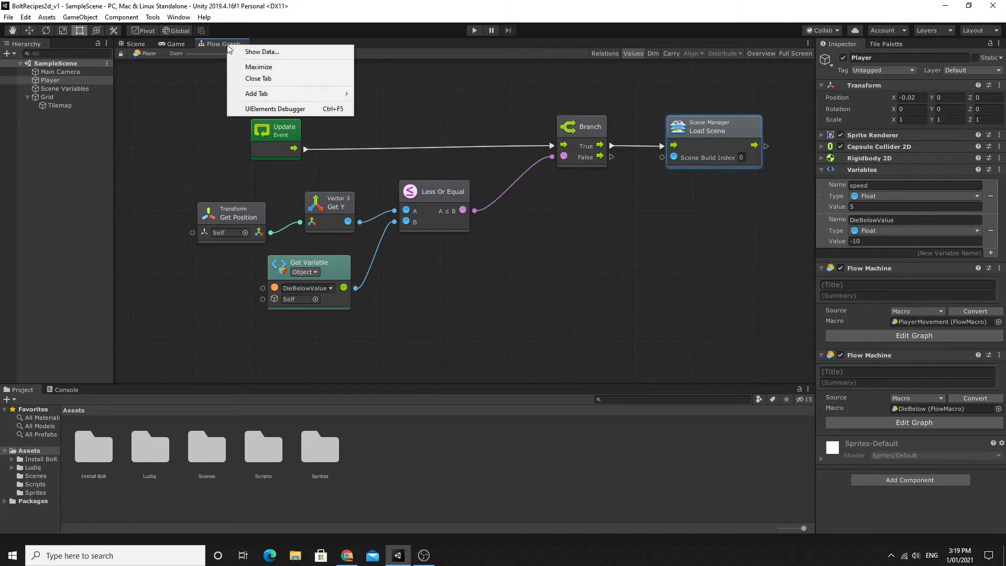
click(237, 76)
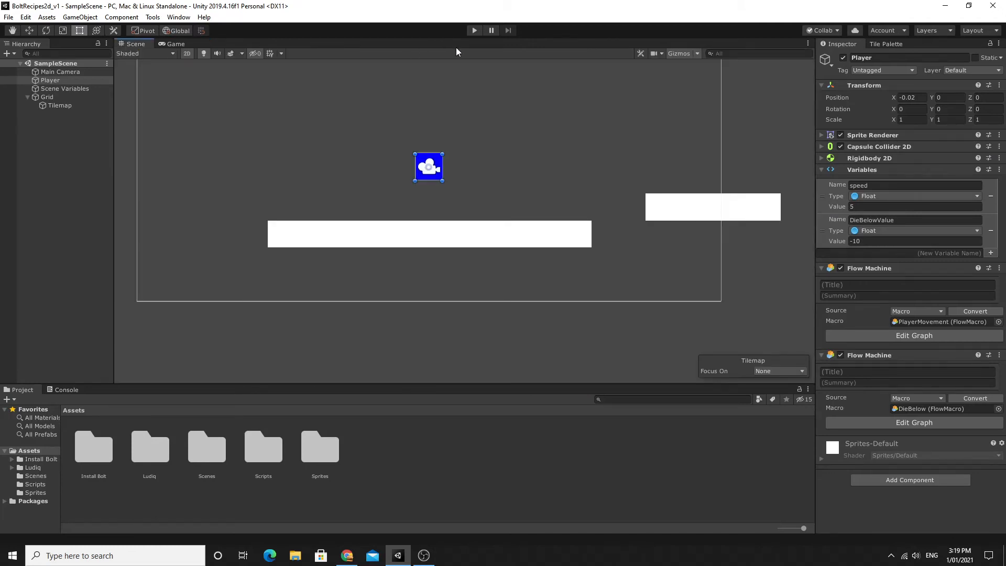
Play-test the scene by moving the player off the platform's edge to check the restart, and stop play mode.
click(473, 30)
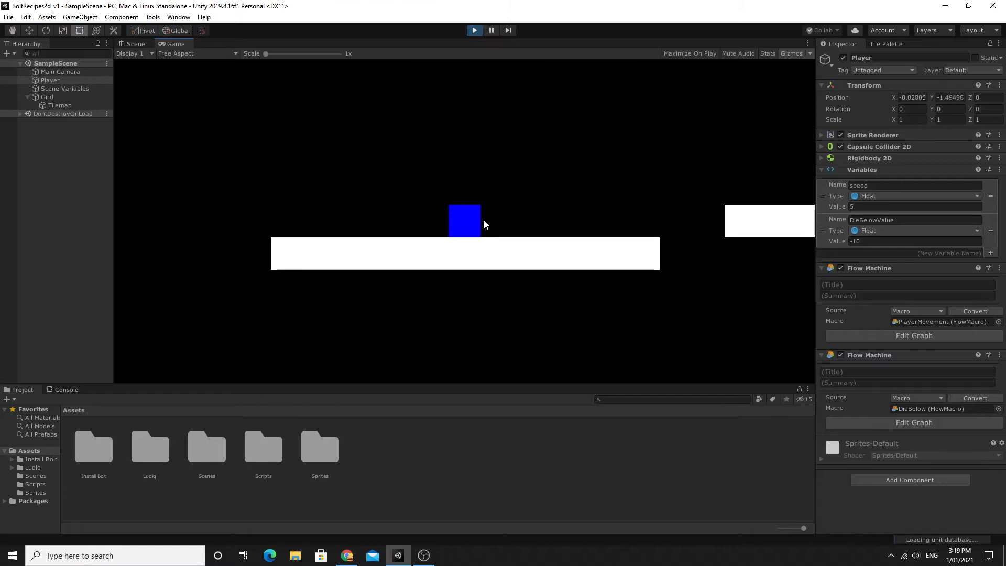
key(Right)
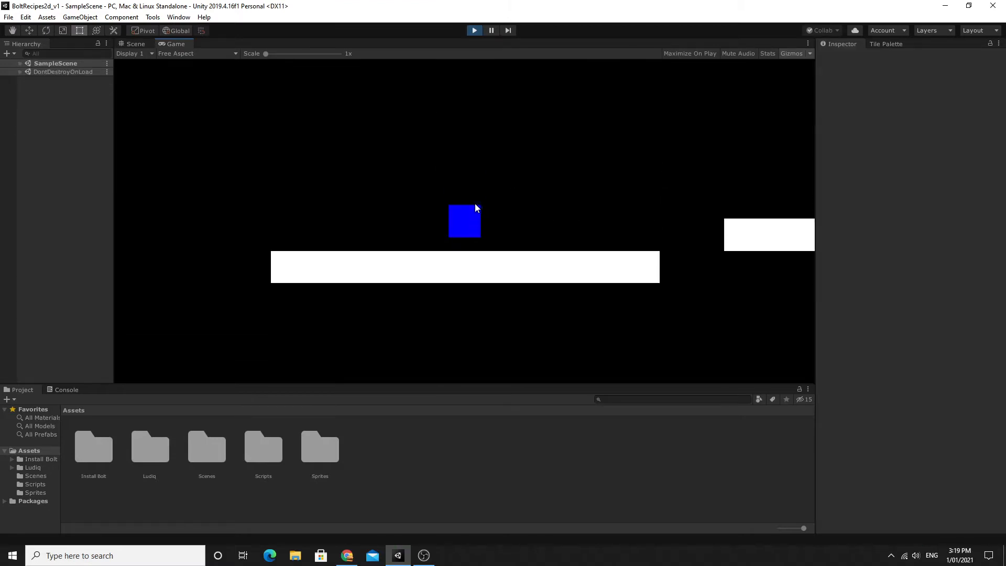
click(475, 31)
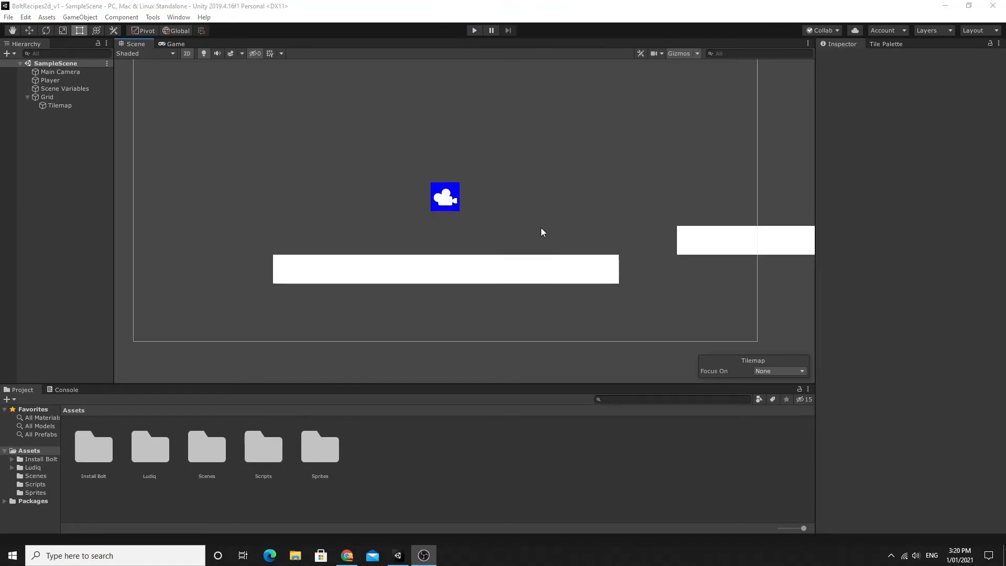
Create a Triangle sprite in the Sprites folder, keeping its default name.
middle_drag(532, 229, 547, 226)
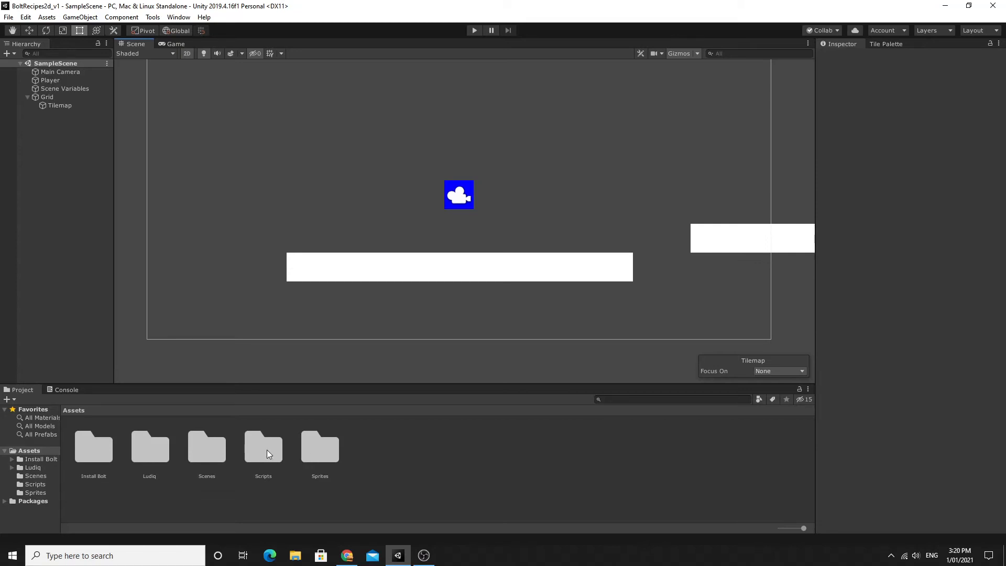
double_click(320, 448)
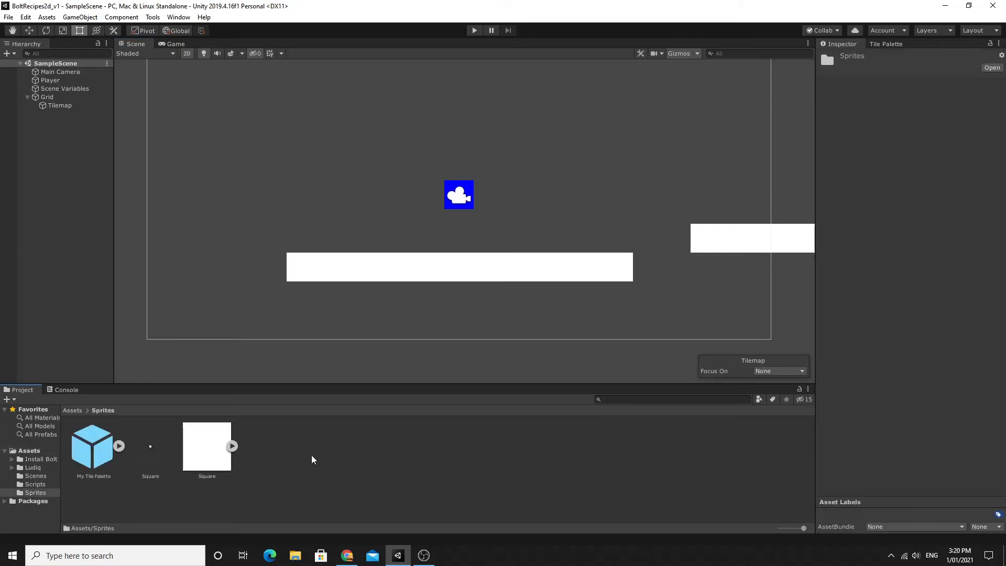
right_click(311, 455)
mouse_move(352, 184)
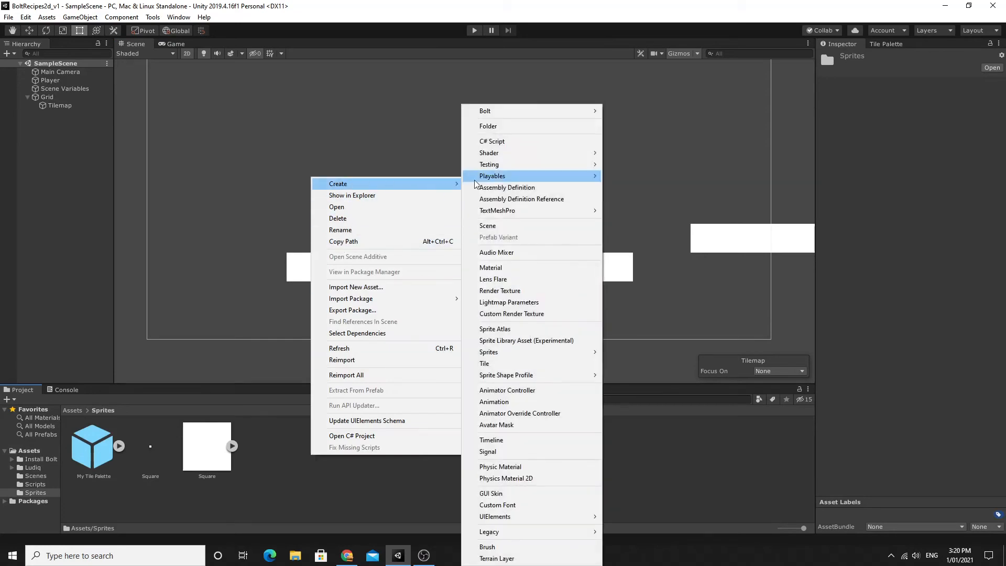
mouse_move(512, 352)
click(635, 364)
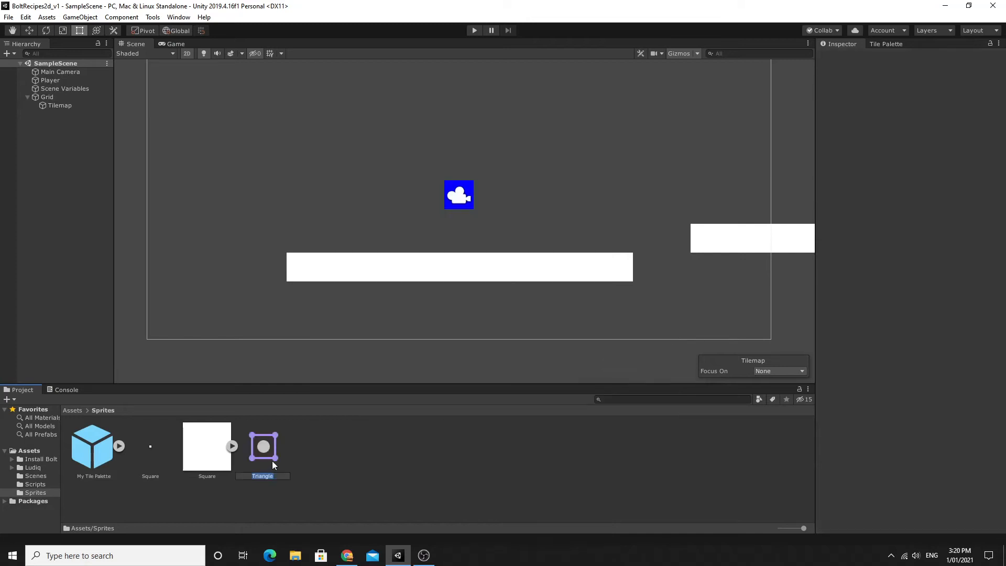
click(325, 468)
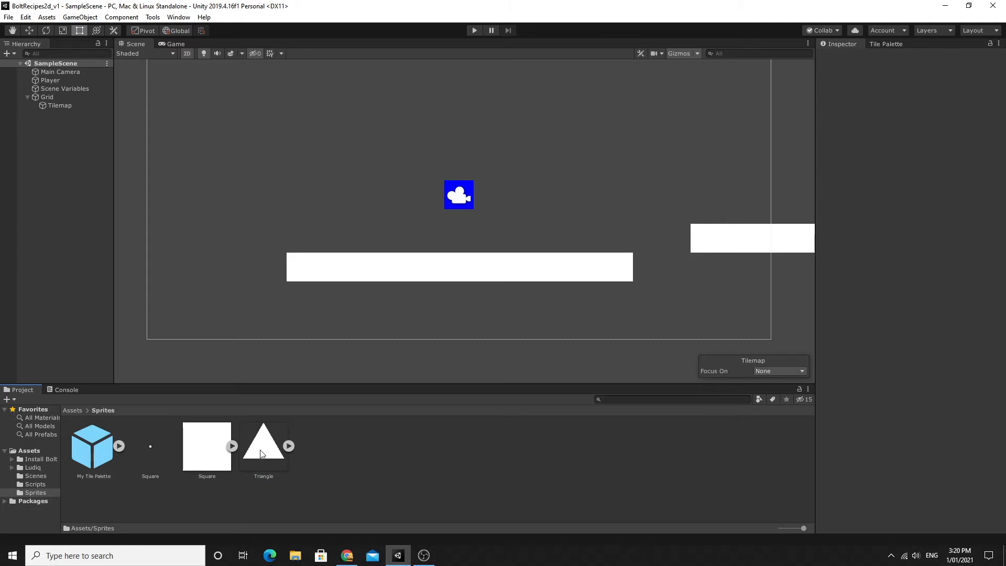
Place the Triangle sprite near the right end of the lower platform in the scene and rename the object Spike.
drag(262, 453, 580, 248)
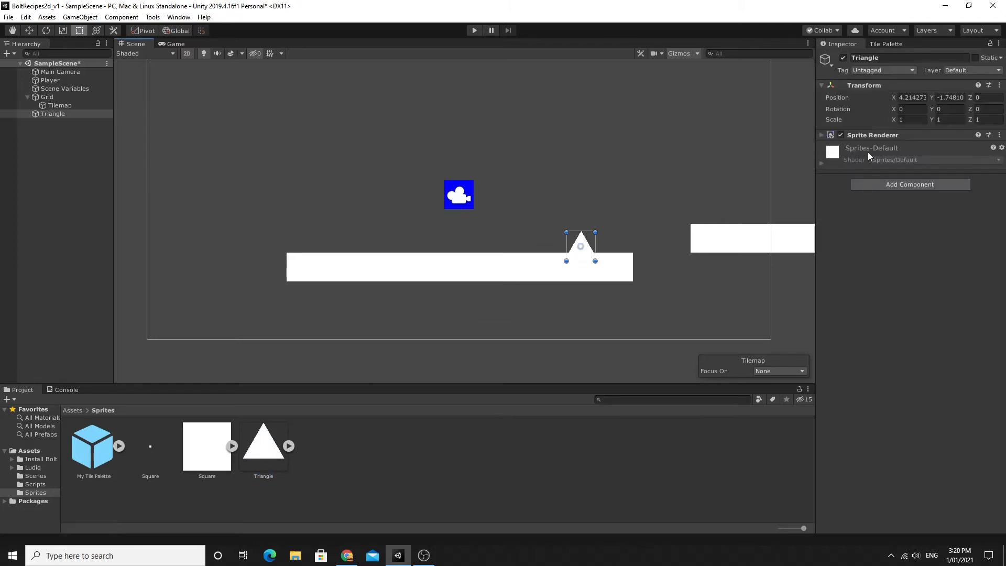
click(59, 114)
click(65, 113)
text(Spike)
key(Return)
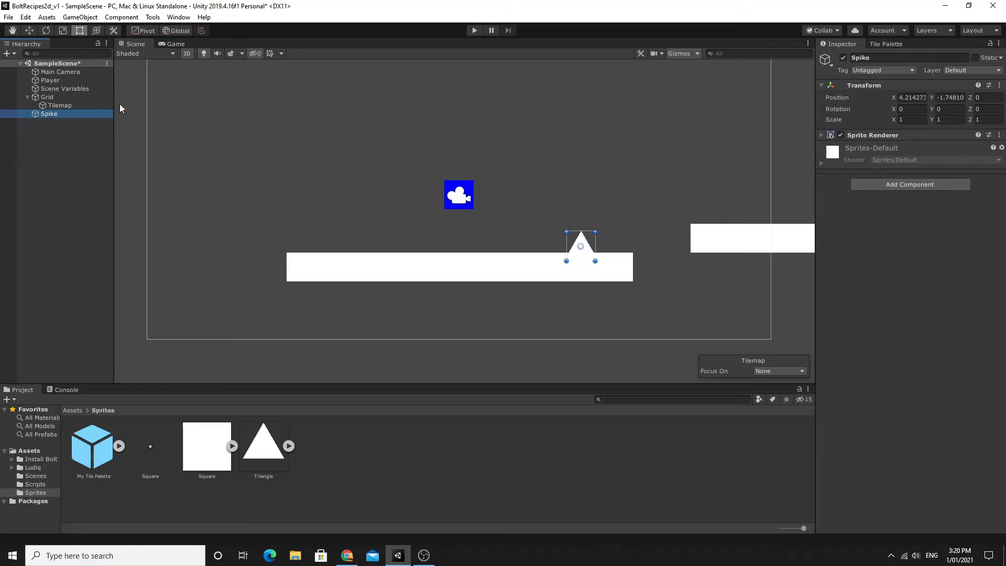
Expand the Spike's Sprite Renderer and set its color to pure red (FF0000).
click(821, 135)
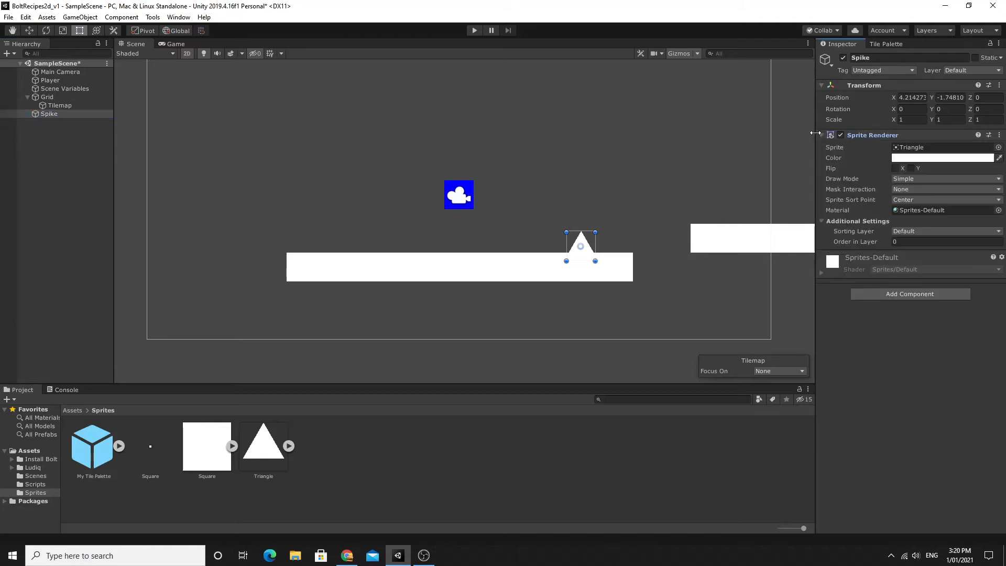
click(914, 160)
drag(946, 178, 980, 160)
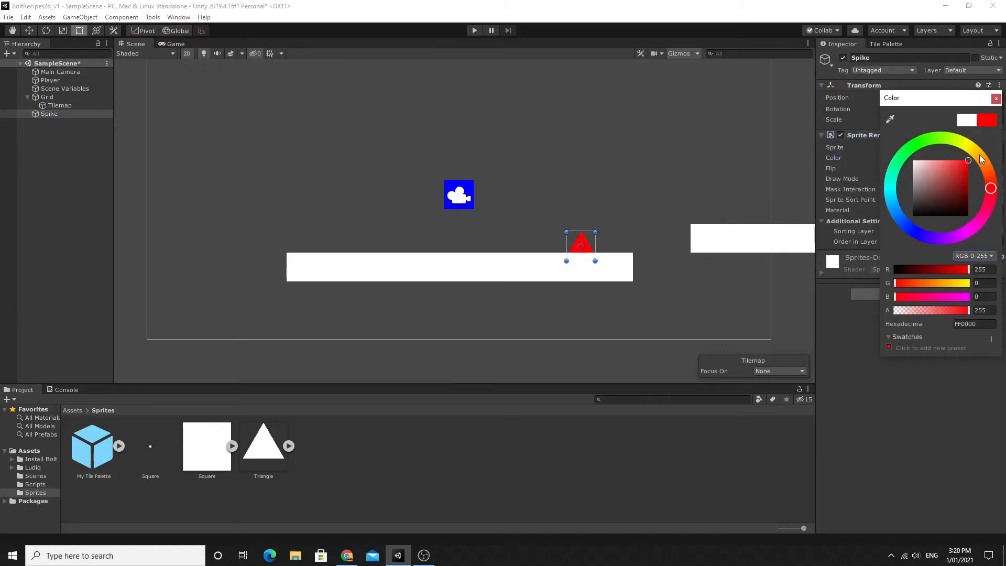
click(995, 99)
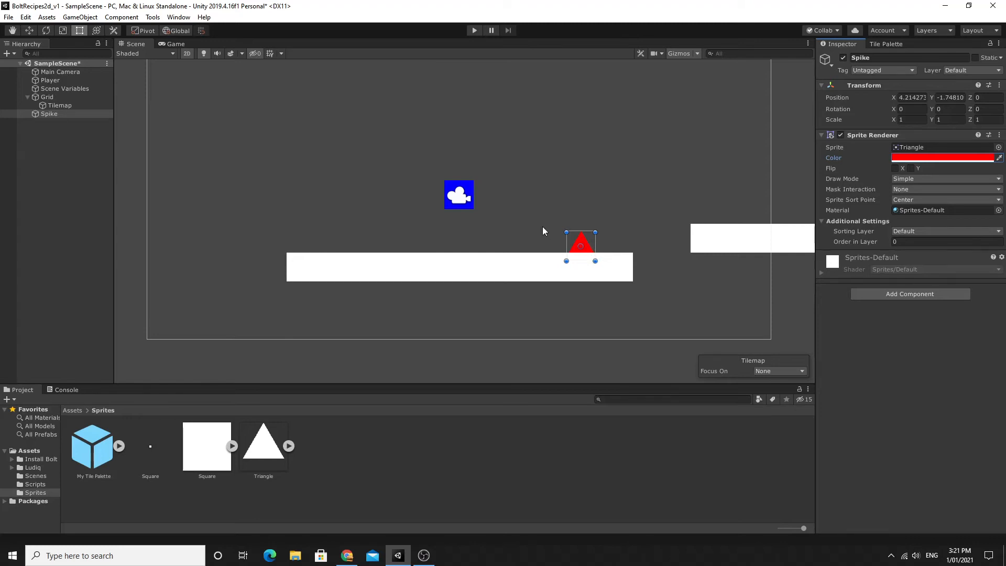
Add a Bolt Flow Machine to the Spike and save its new macro as KillPlayer in the Scripts folder.
click(871, 296)
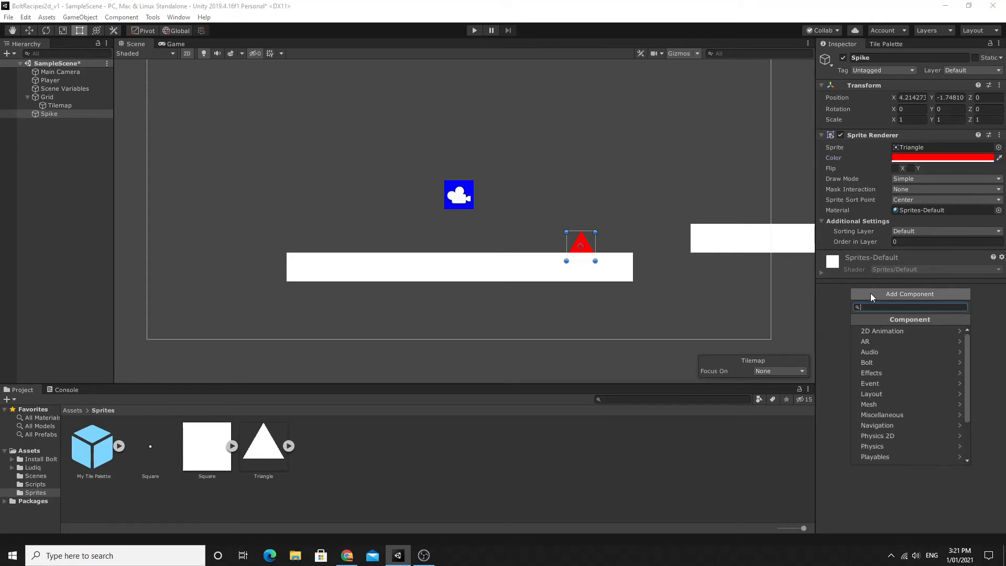
click(872, 362)
click(885, 331)
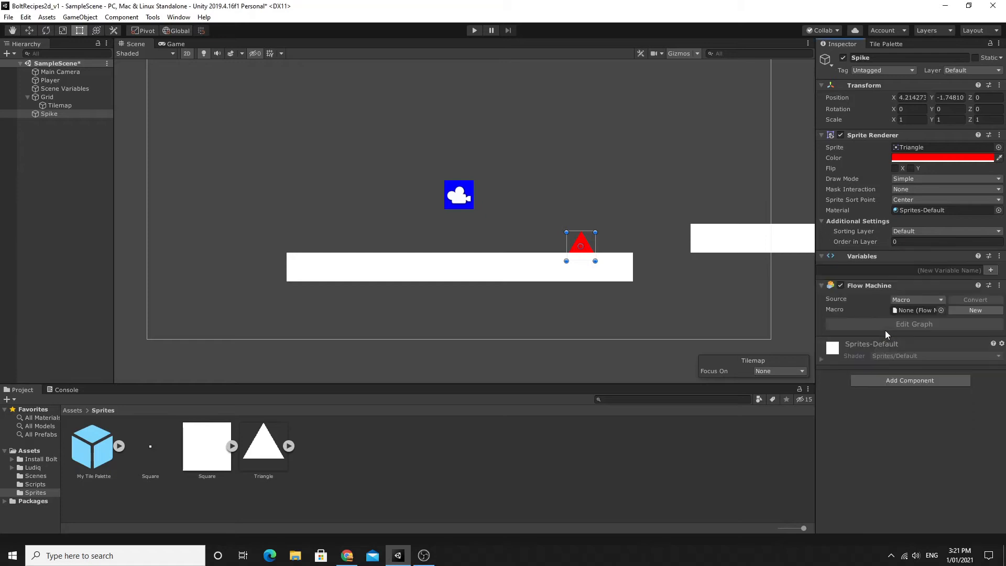
click(965, 310)
double_click(116, 132)
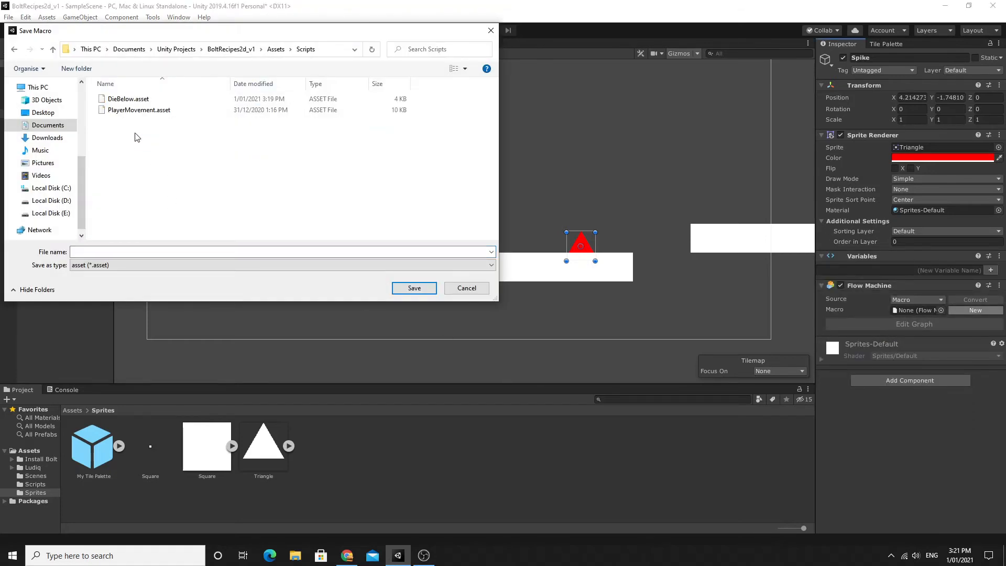
text(KillPlayer)
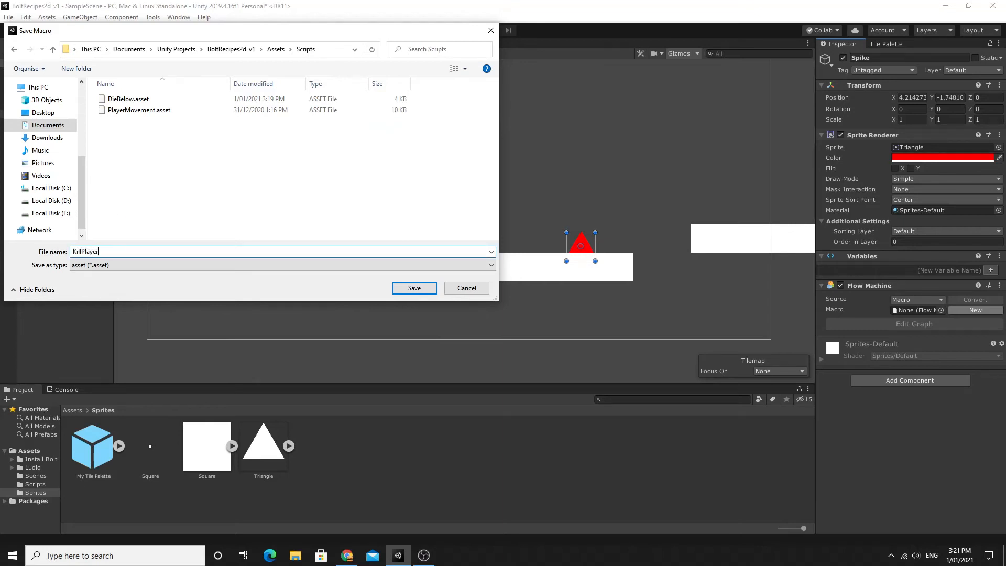
click(414, 287)
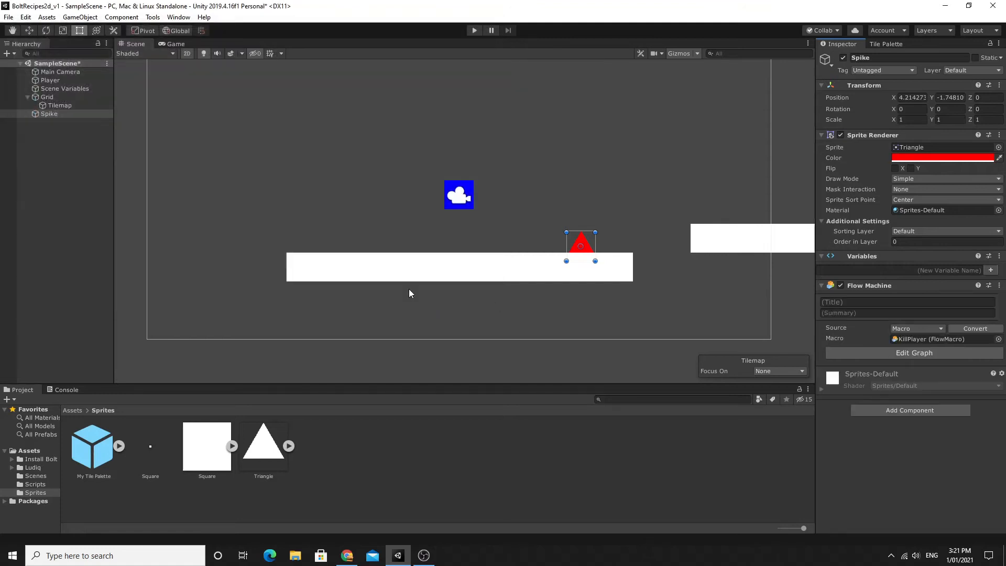
Open the KillPlayer graph, dock its window beside the Game view and show it full screen.
click(903, 353)
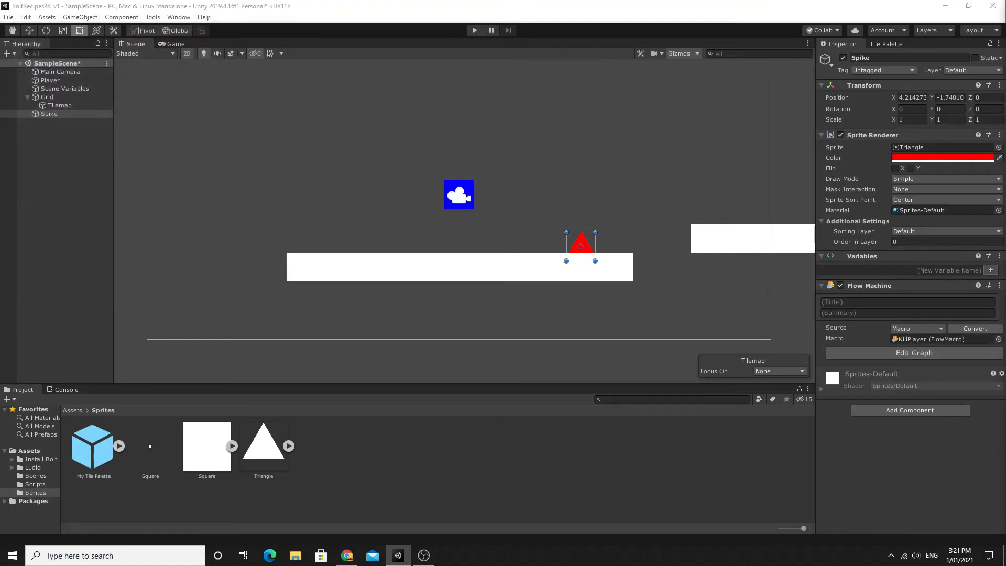
drag(1005, 115, 230, 49)
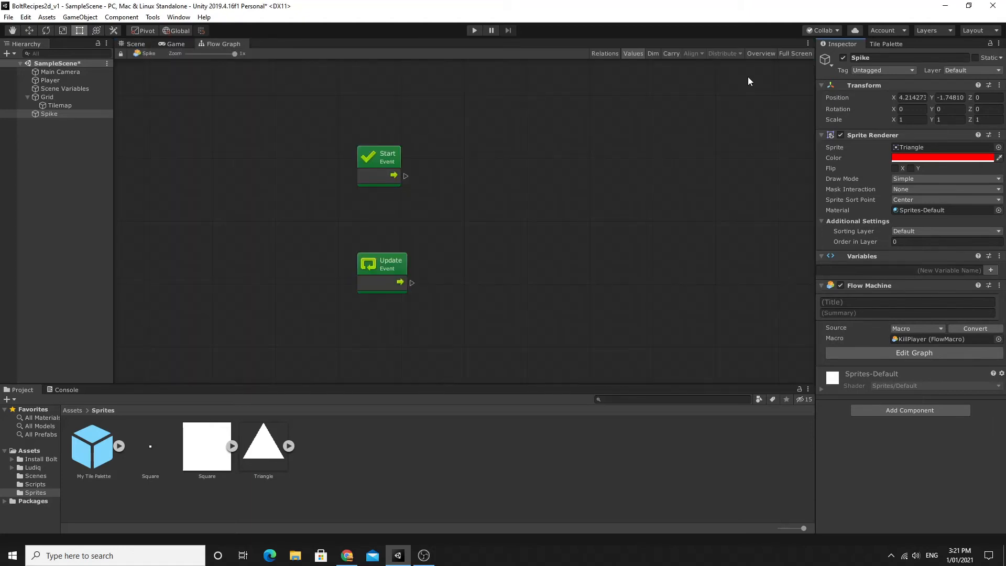
click(786, 55)
Delete the default Start and Update events from the KillPlayer graph.
middle_drag(466, 236, 431, 251)
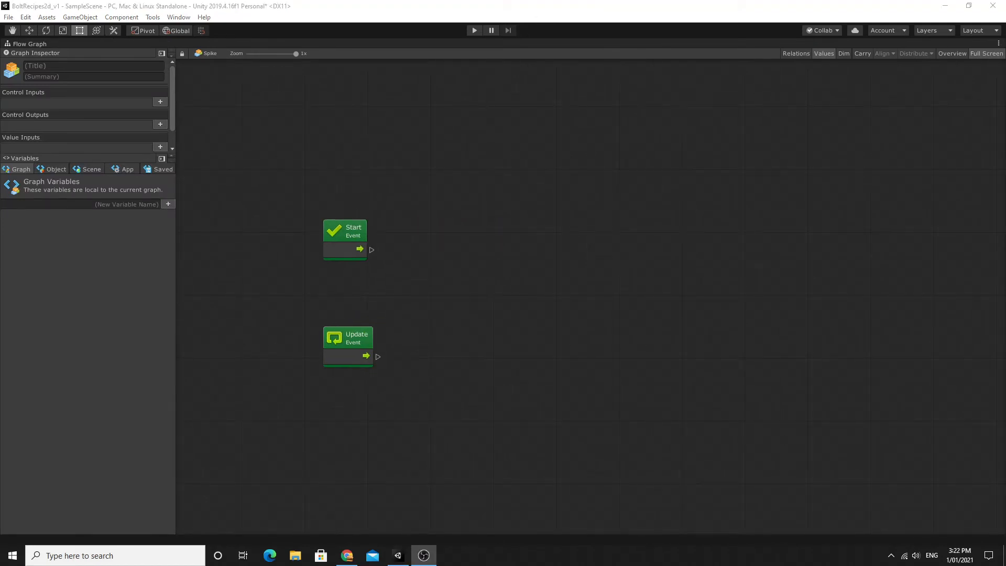
middle_drag(485, 308, 479, 273)
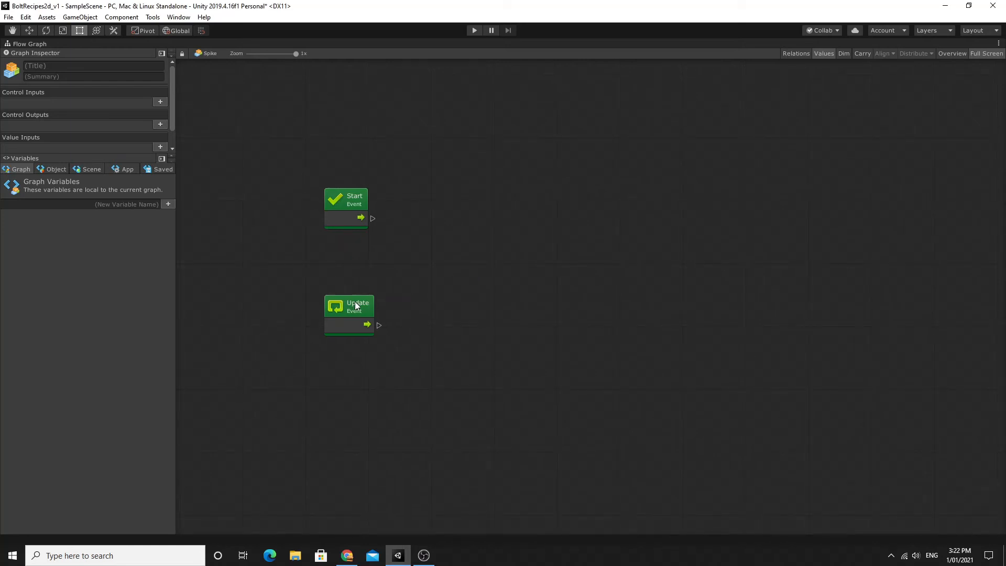
middle_drag(359, 204, 374, 169)
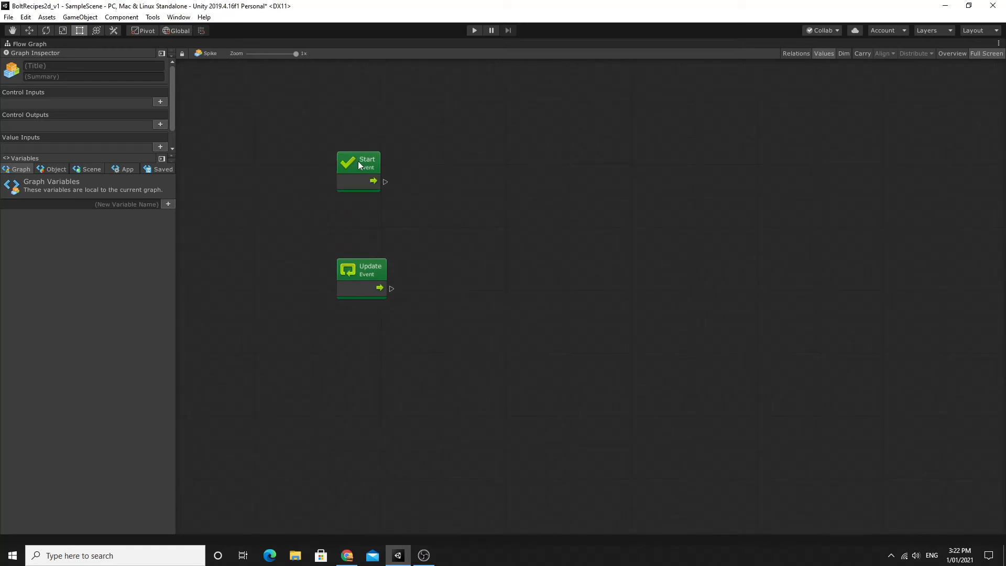
click(359, 165)
key(Delete)
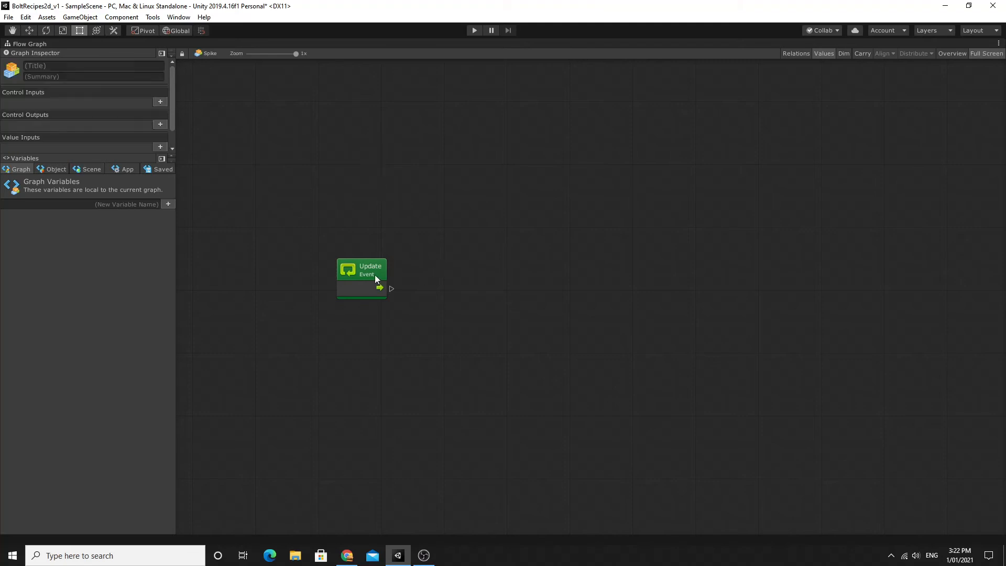
click(375, 274)
key(Delete)
Add an On Trigger Enter 2D event to the empty graph and move it up to the upper left.
right_click(380, 235)
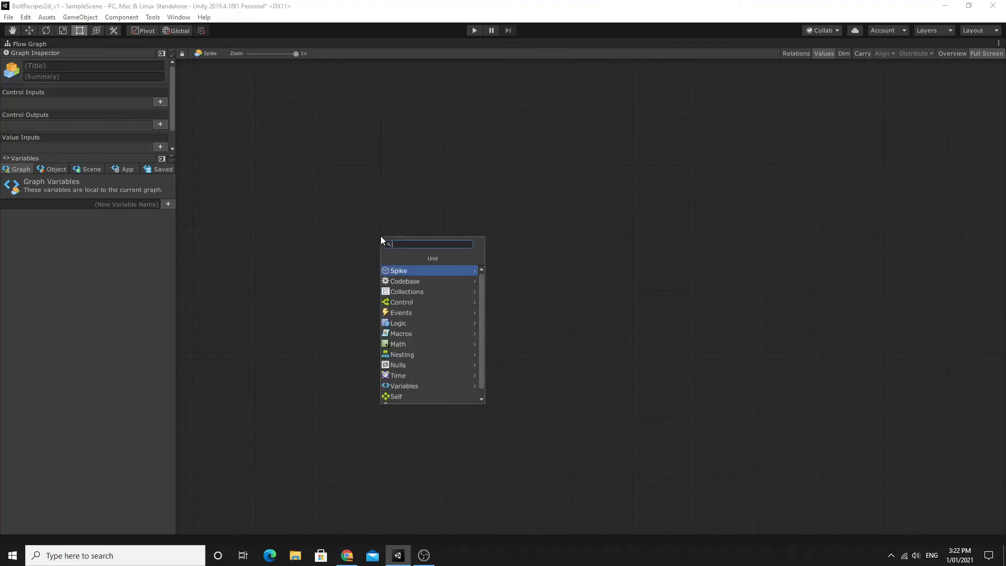
text(OnTri)
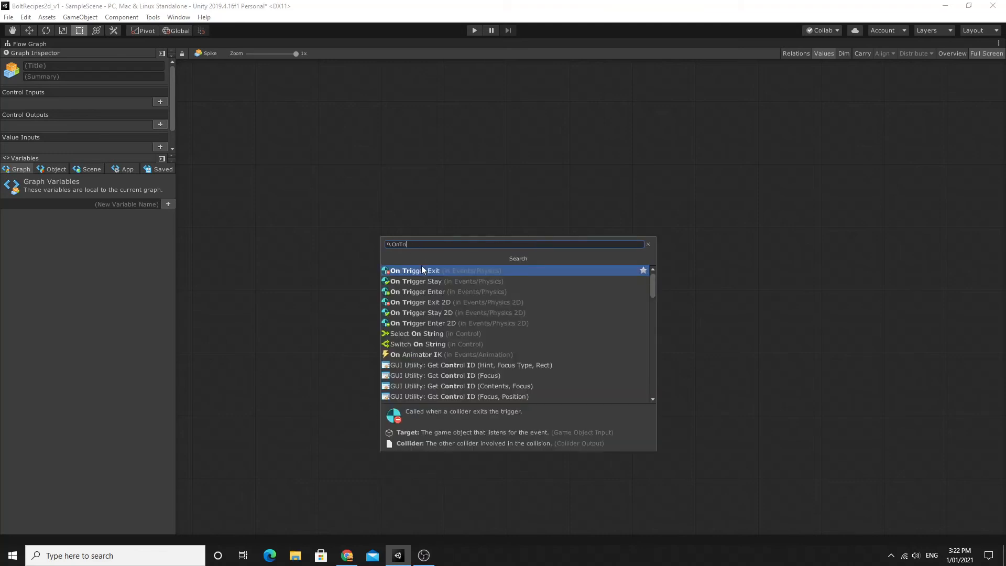
click(432, 324)
drag(438, 248, 392, 201)
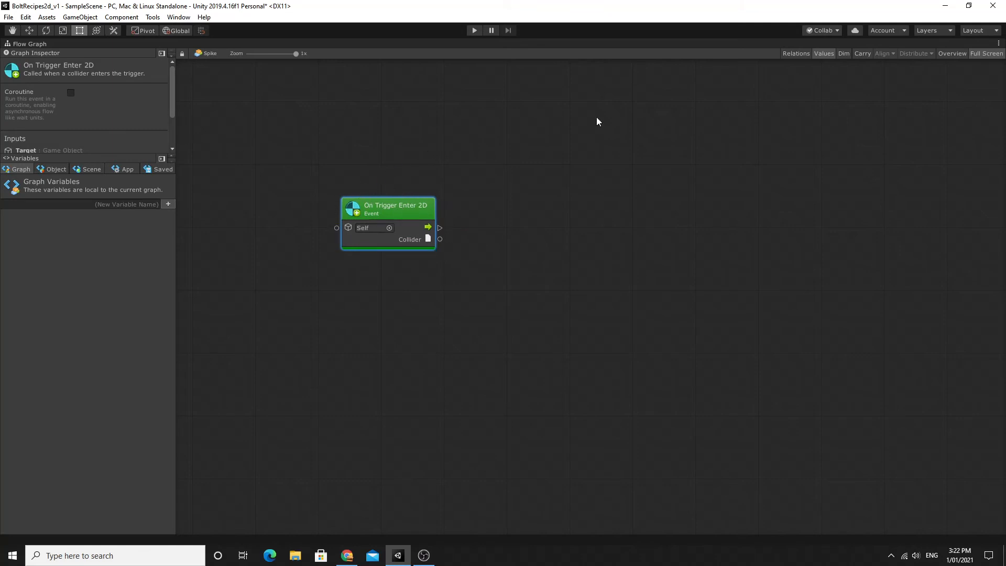
Return from the full-screen graph to the Scene view and add a Box Collider 2D to the Spike with Is Trigger enabled.
click(985, 54)
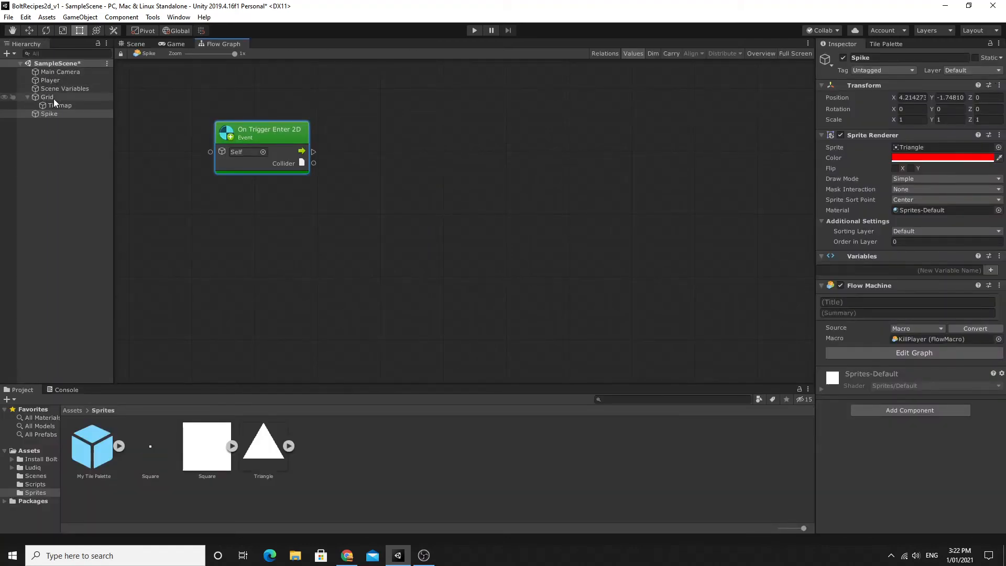
click(135, 44)
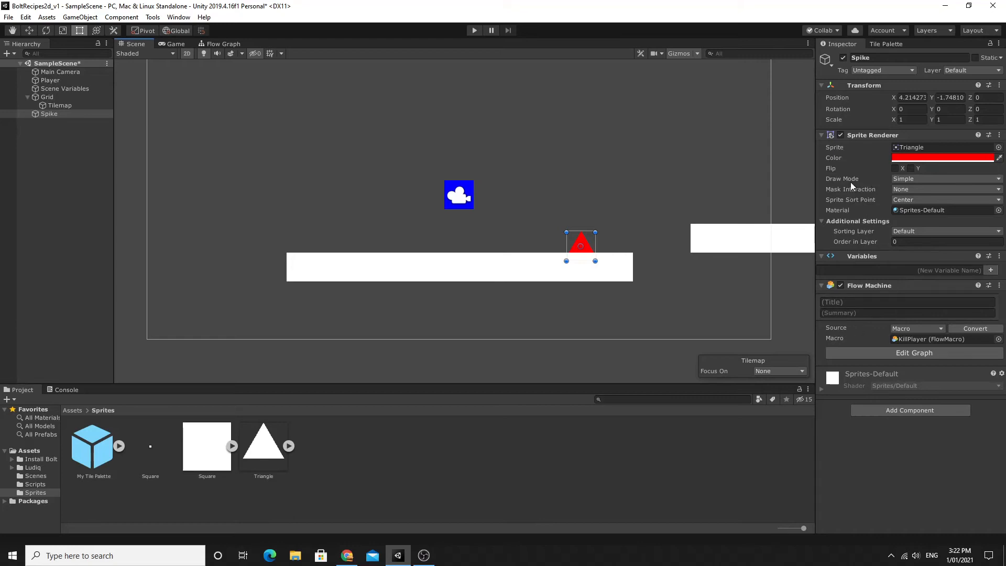
click(875, 410)
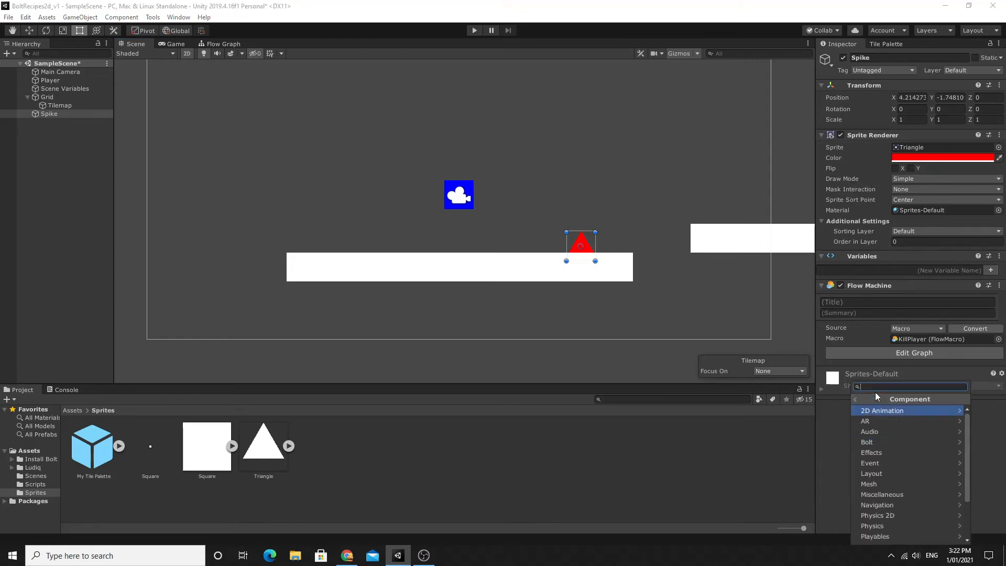
scroll(882, 427, down, 3)
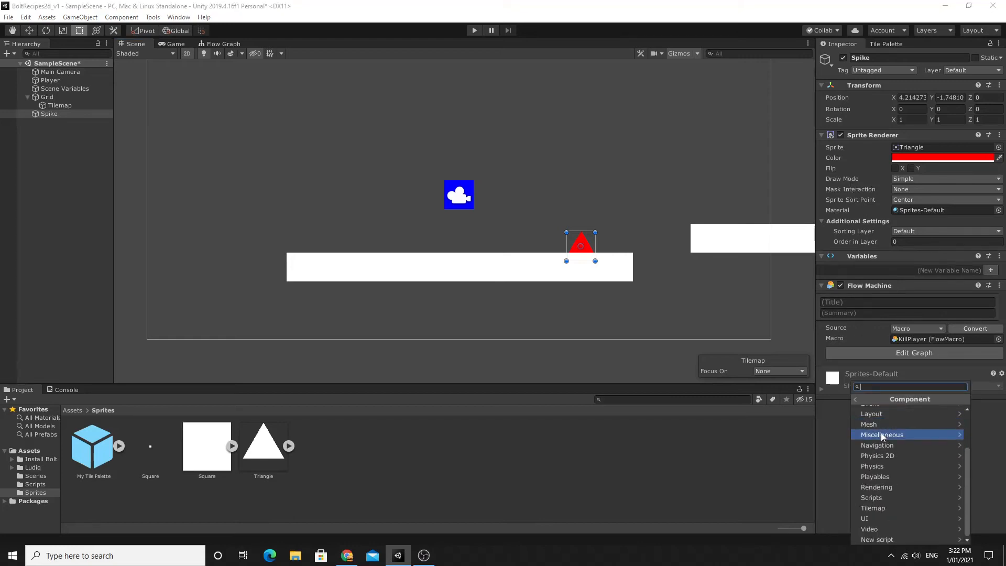
click(887, 456)
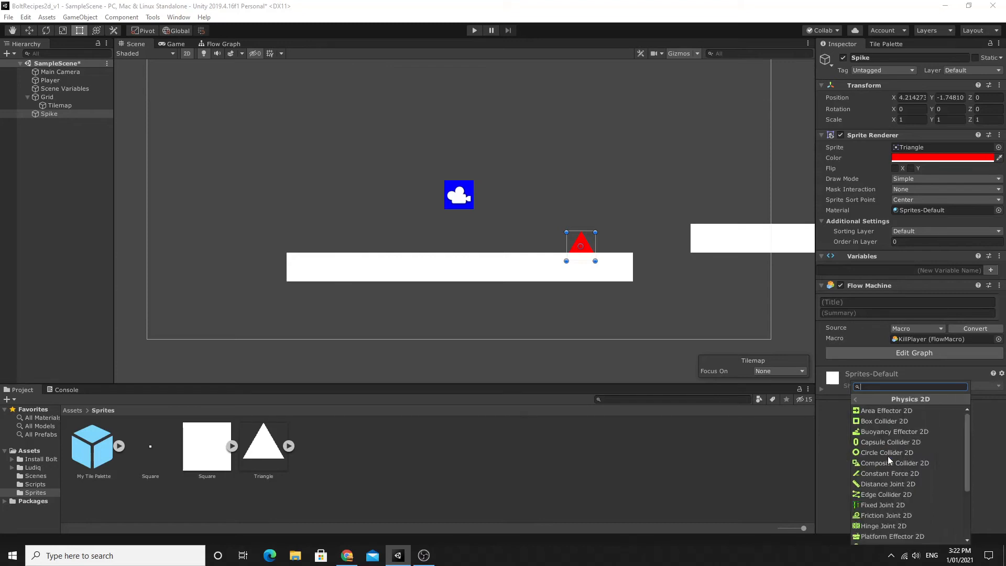
click(904, 422)
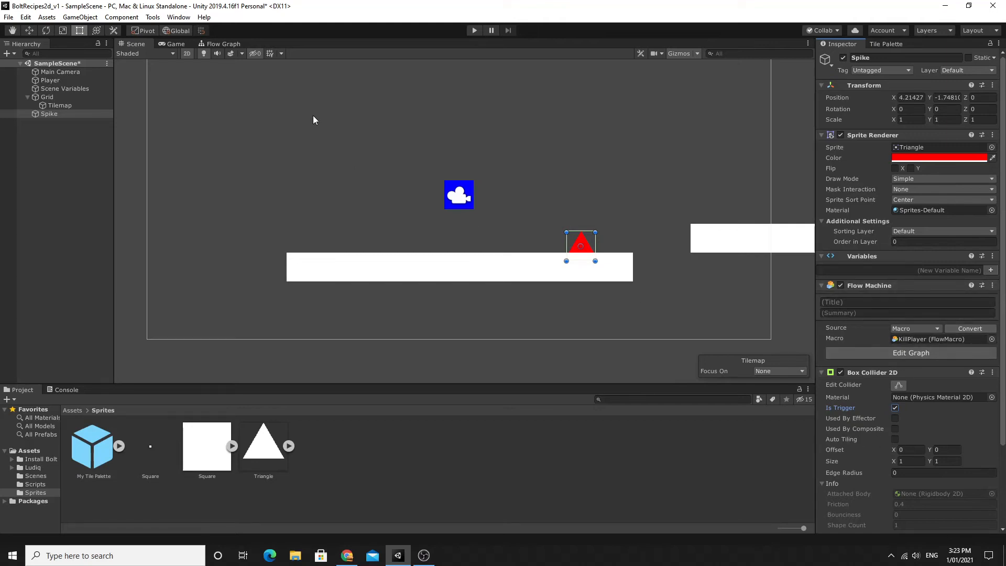
Examine the On Trigger Enter 2D event's inputs and outputs in an enlarged Graph Inspector in full screen, and return to the normal layout.
click(222, 44)
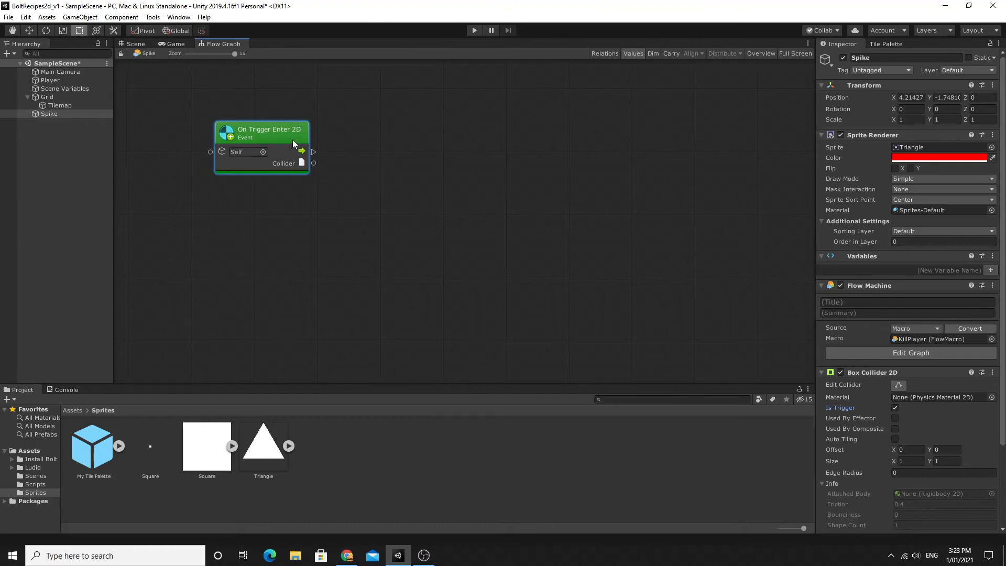
middle_drag(341, 157, 331, 157)
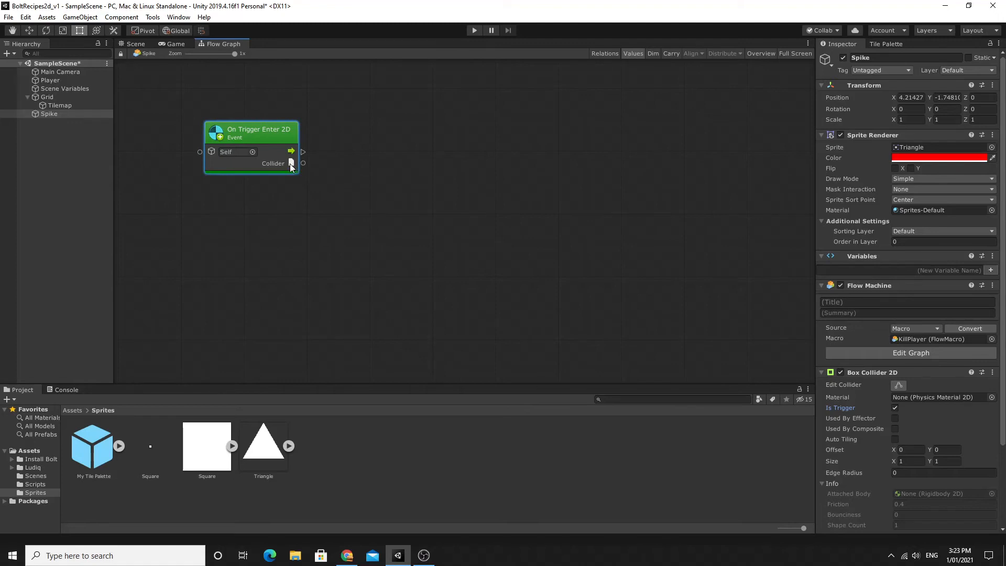
click(793, 54)
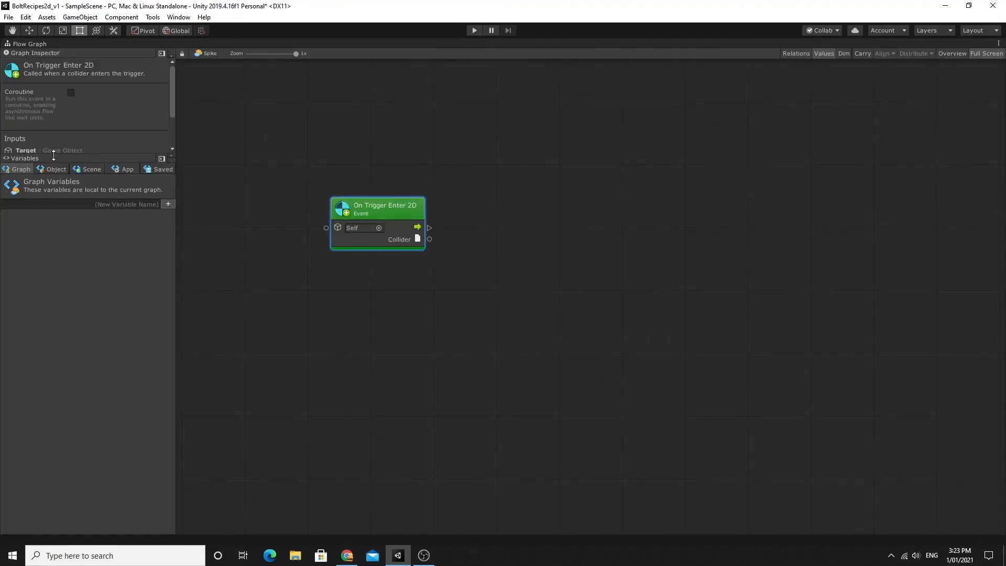
drag(53, 154, 53, 254)
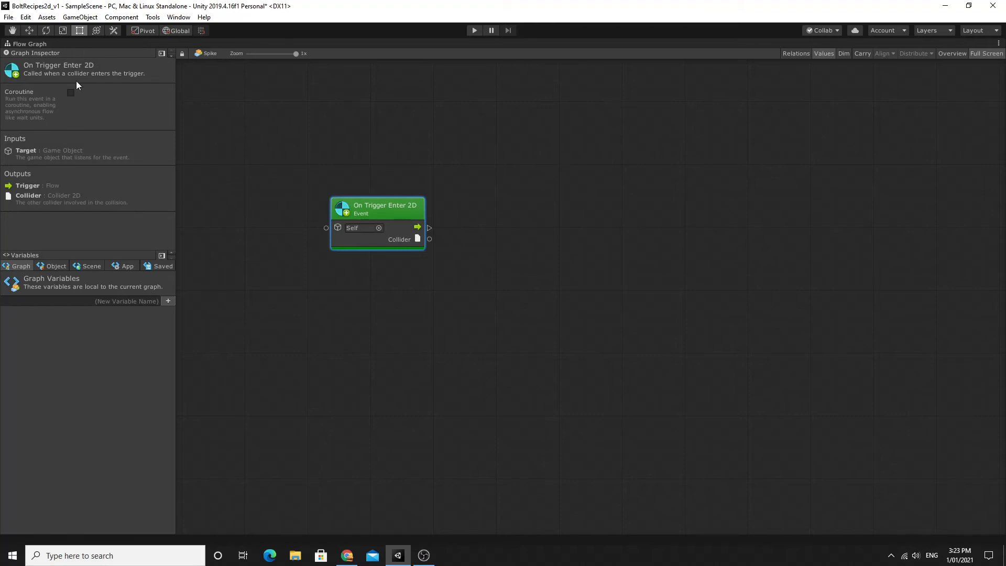
click(987, 54)
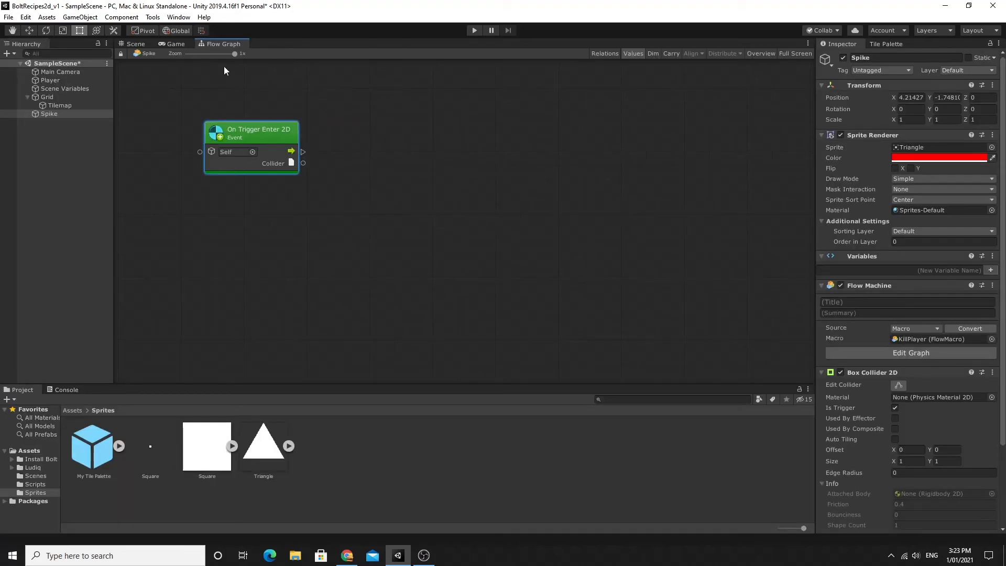
Assign the Player tag to the Player object from the Scene view.
click(57, 83)
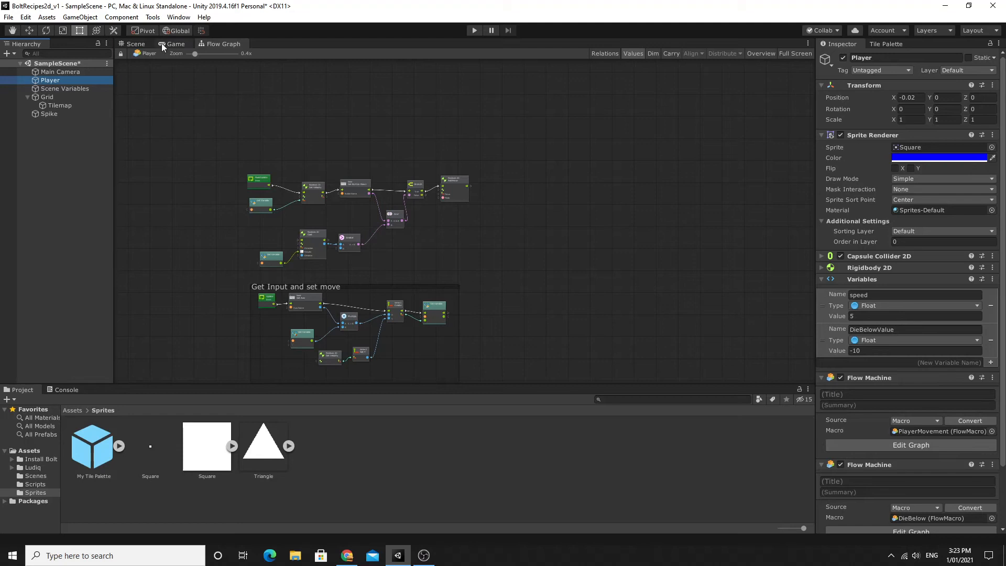
click(136, 44)
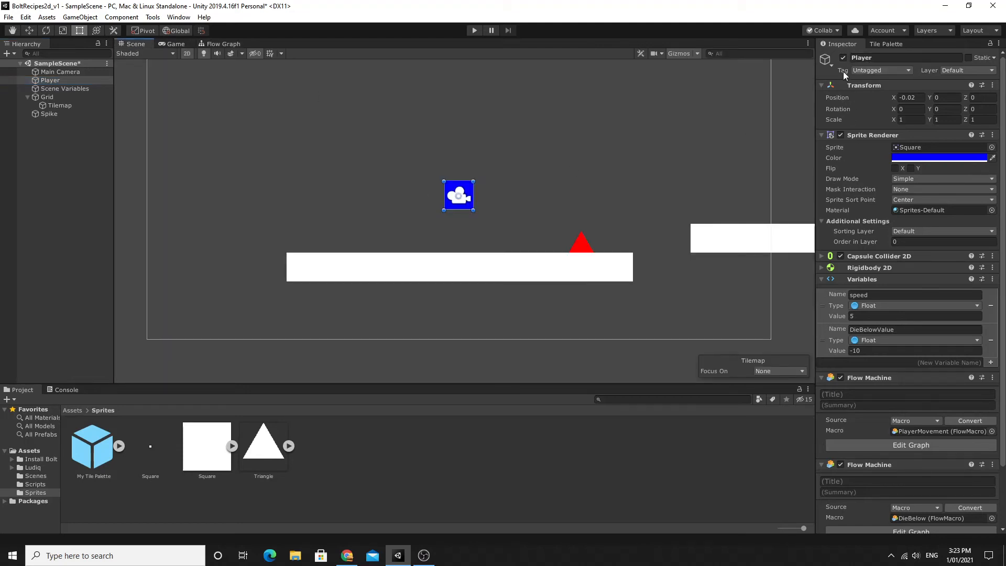
click(870, 71)
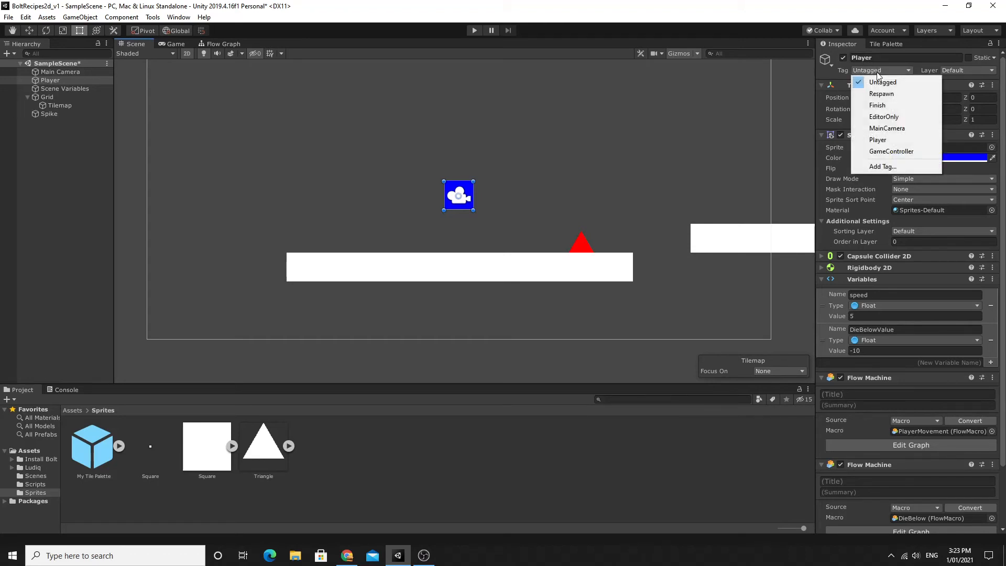
click(896, 141)
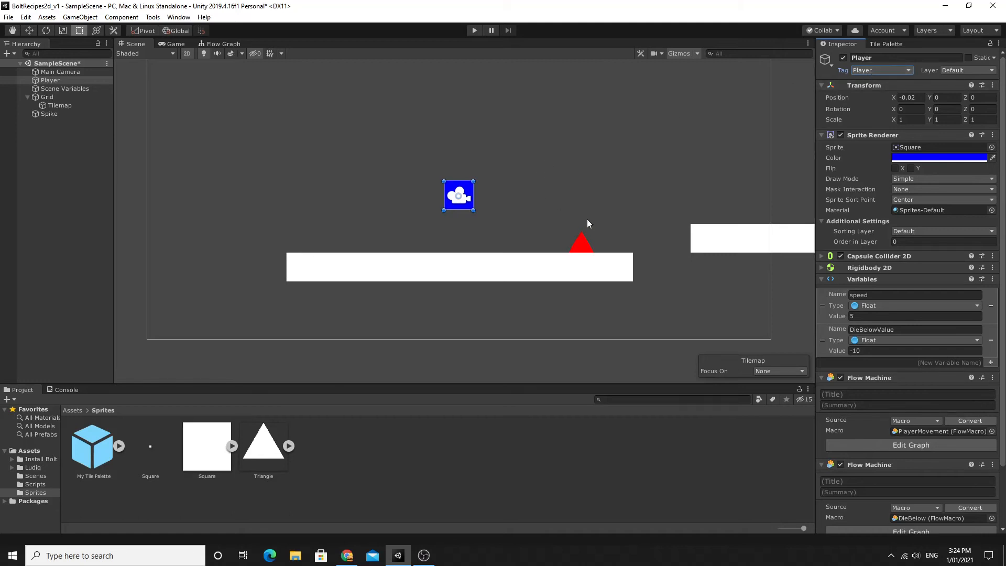
In the Spike's KillPlayer graph, feed the trigger event's Collider output into a Game Object Get Tag unit.
click(62, 114)
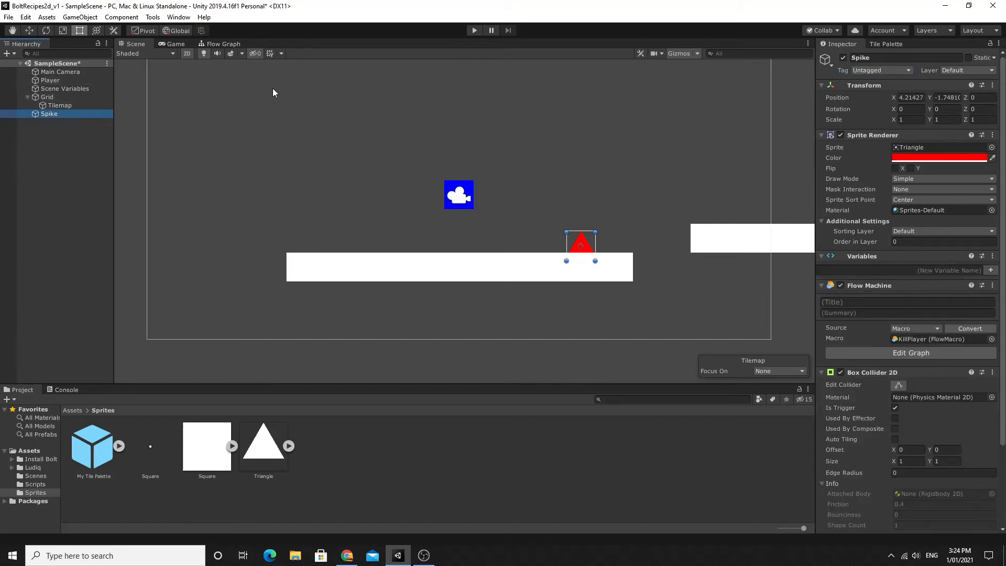
click(232, 44)
drag(284, 134, 282, 135)
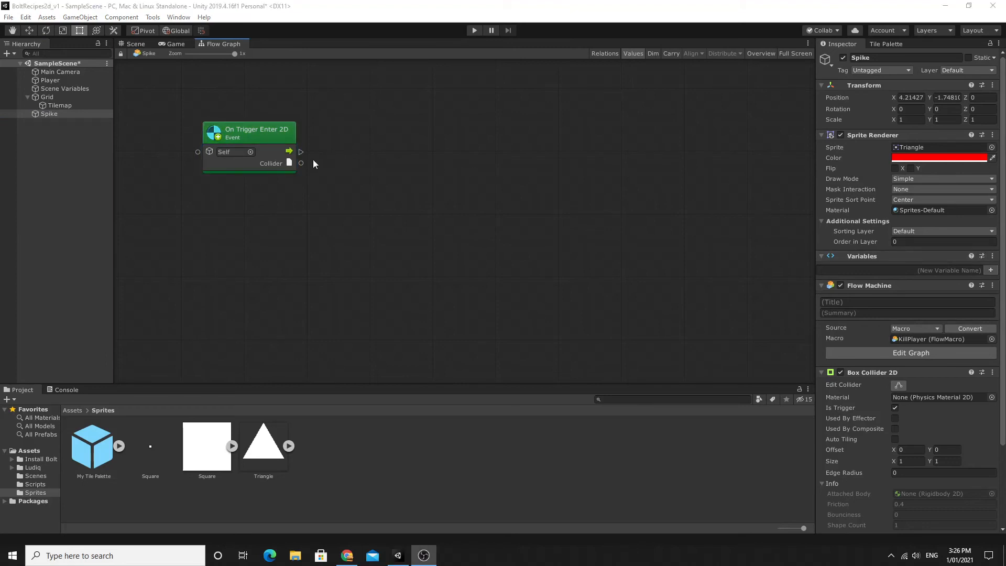
drag(301, 164, 355, 204)
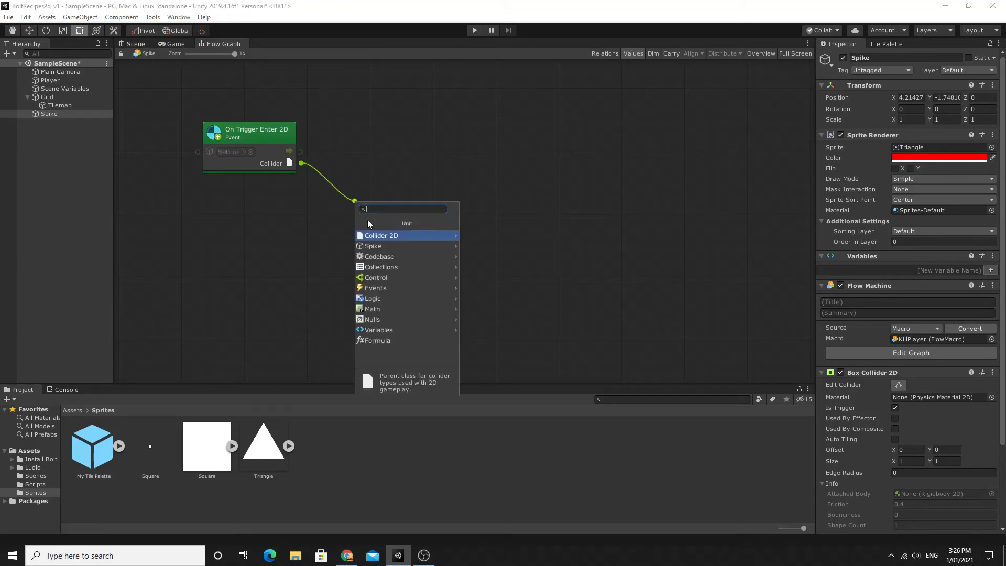
click(379, 235)
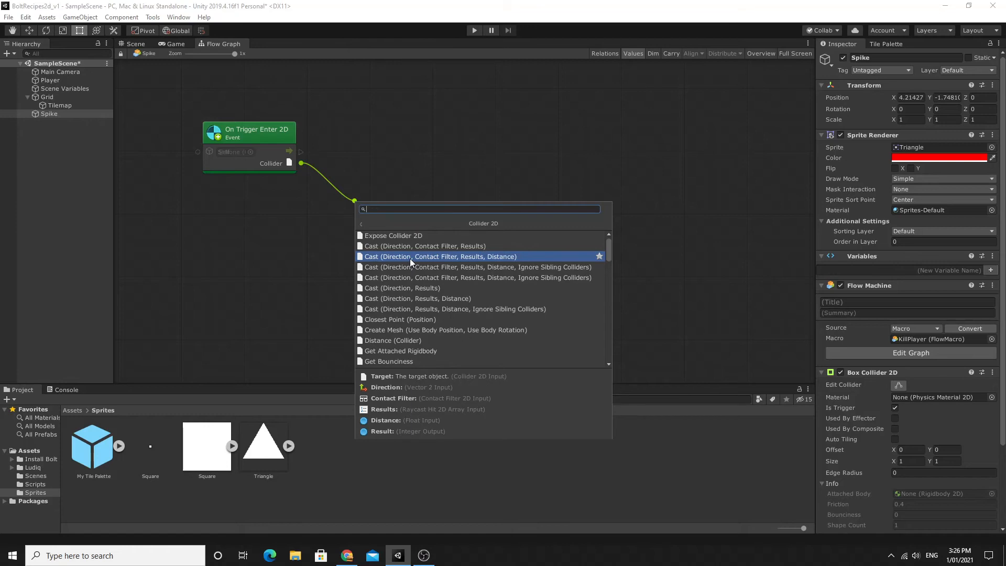
text(tag)
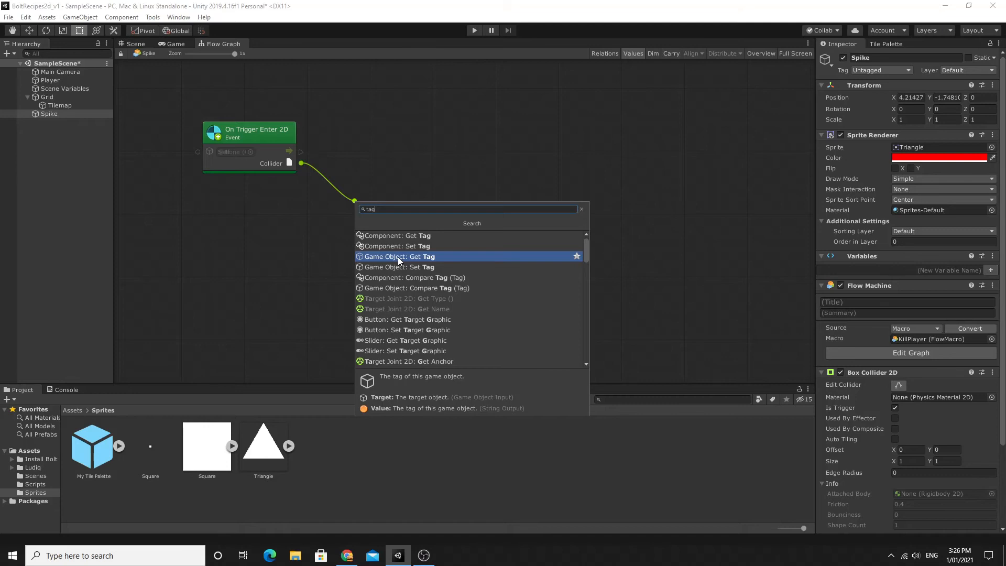
click(398, 256)
drag(389, 187, 402, 184)
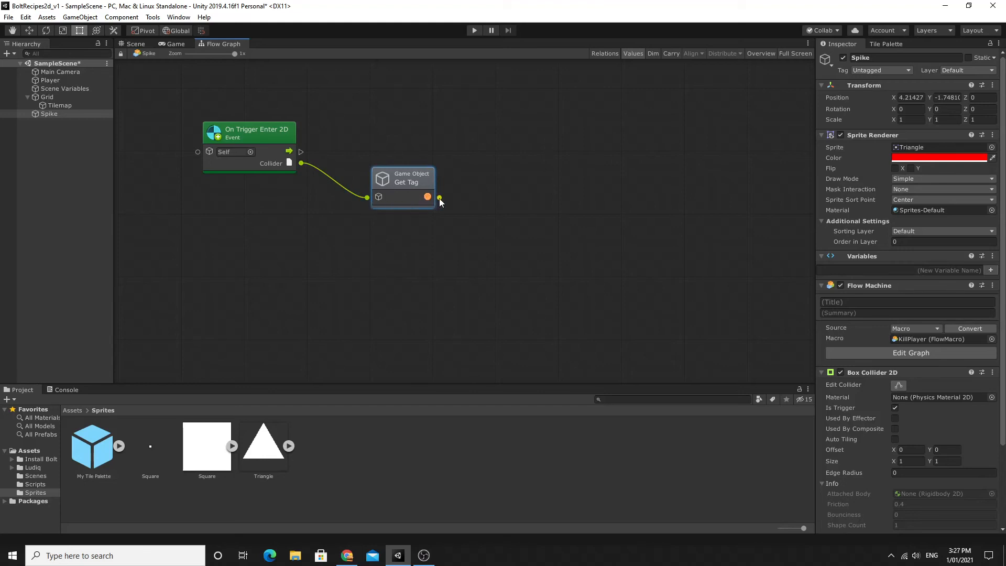
Compare the Get Tag output with a string literal "Player" using an Equal unit.
drag(439, 198, 479, 200)
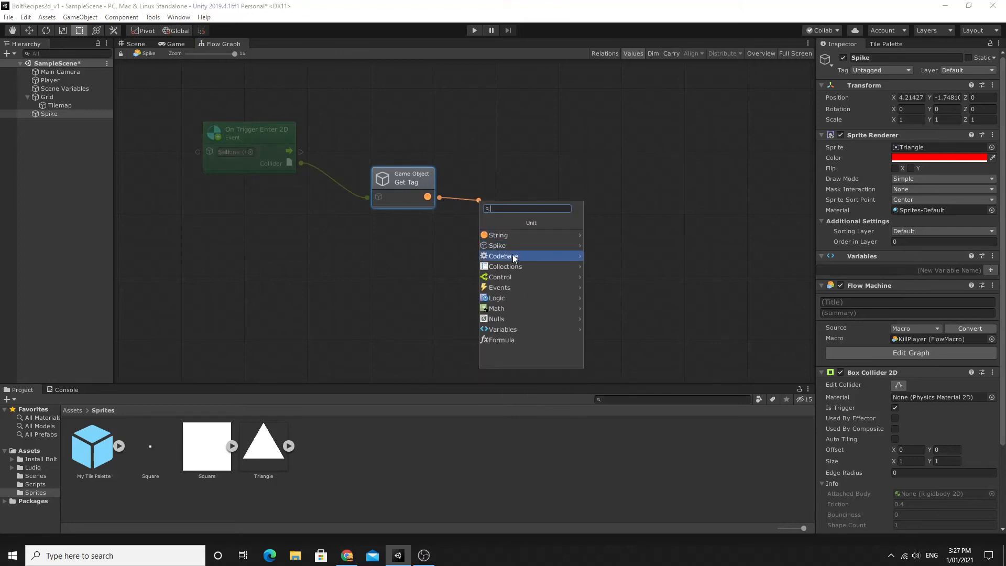
click(510, 298)
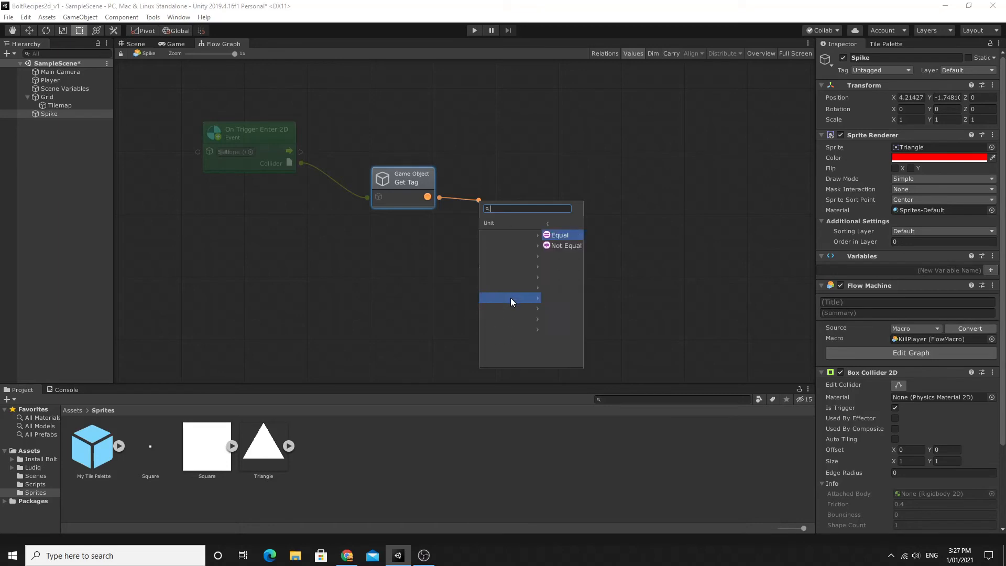
click(505, 240)
drag(505, 186, 437, 247)
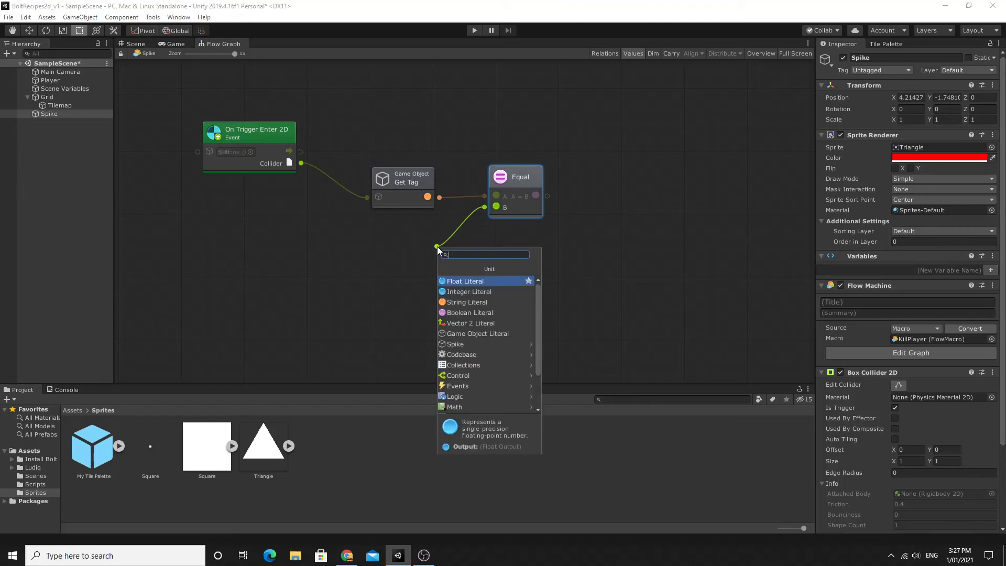
click(470, 302)
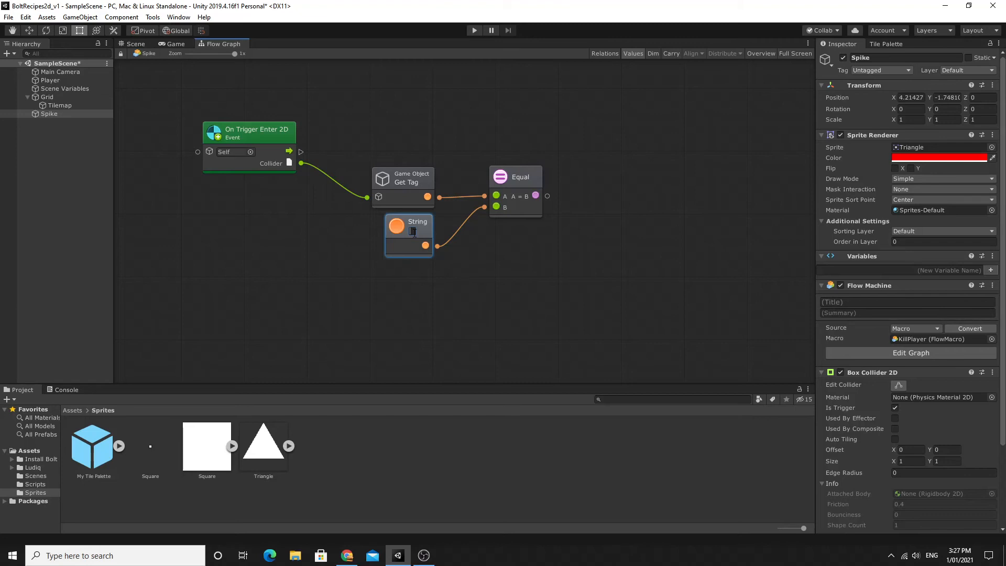
text(Player)
drag(510, 190, 509, 191)
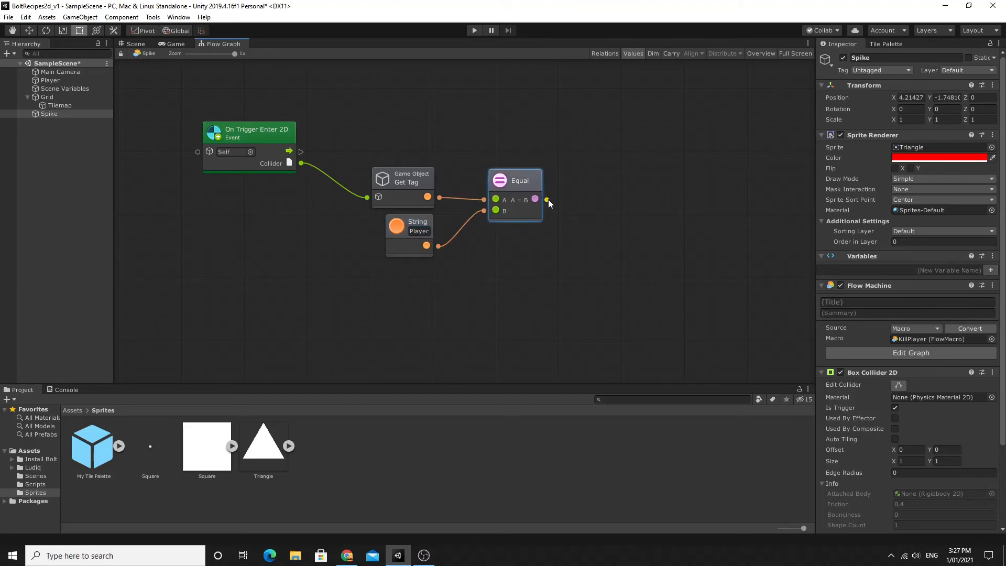
Add a Branch conditioned on the Equal result and connect the On Trigger Enter 2D flow to its input.
drag(547, 200, 596, 172)
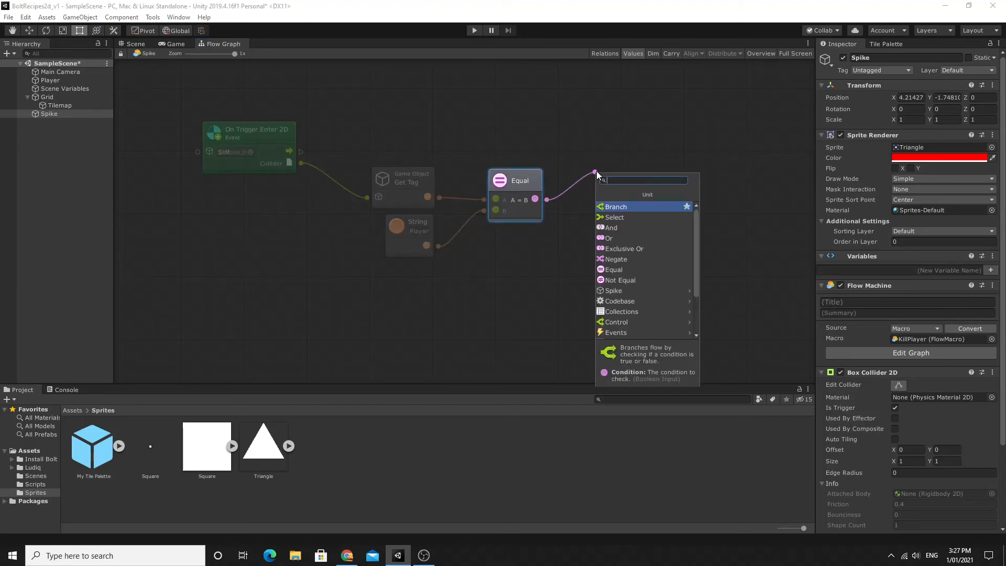
click(612, 206)
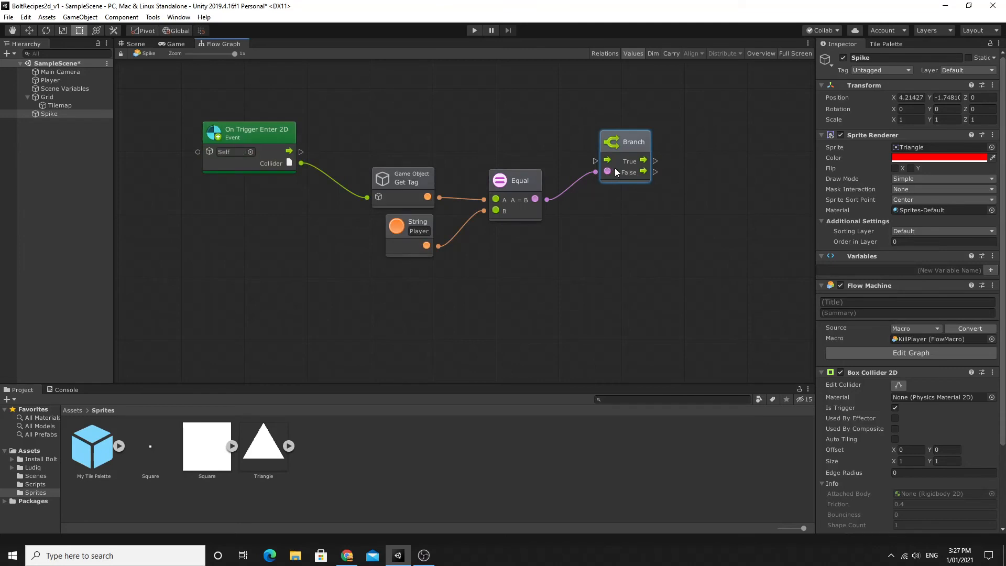
drag(628, 141, 614, 134)
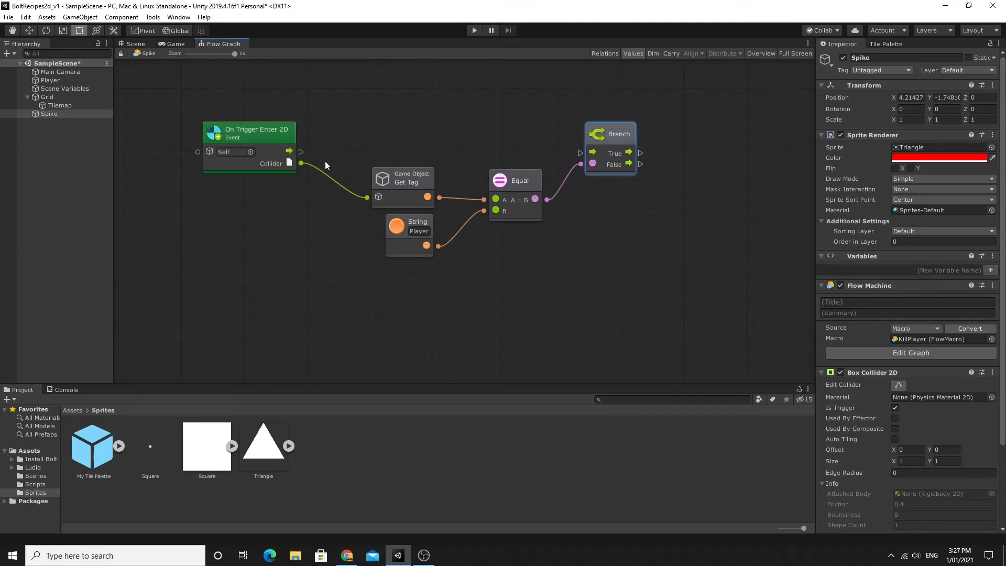
drag(301, 152, 581, 153)
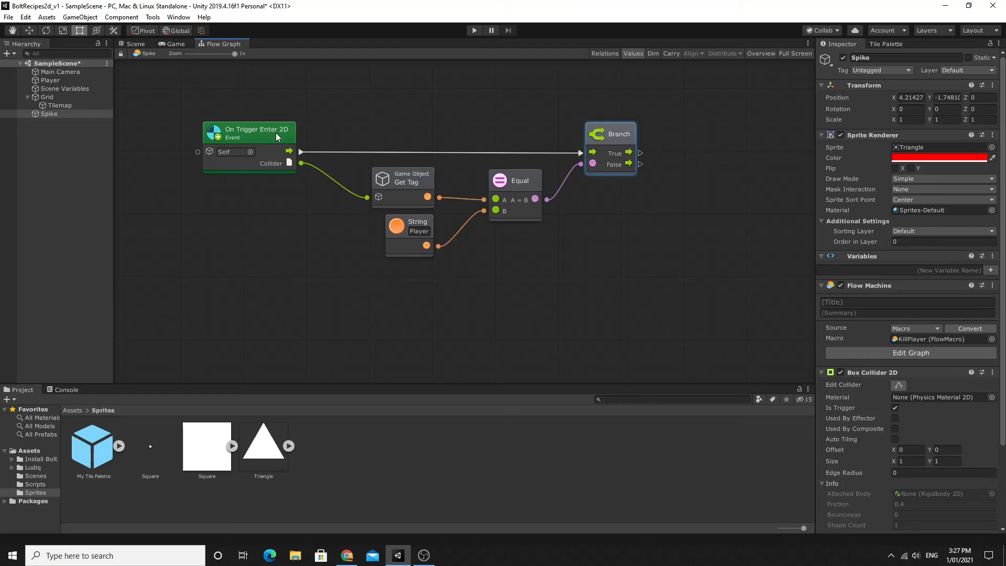
drag(607, 134, 608, 133)
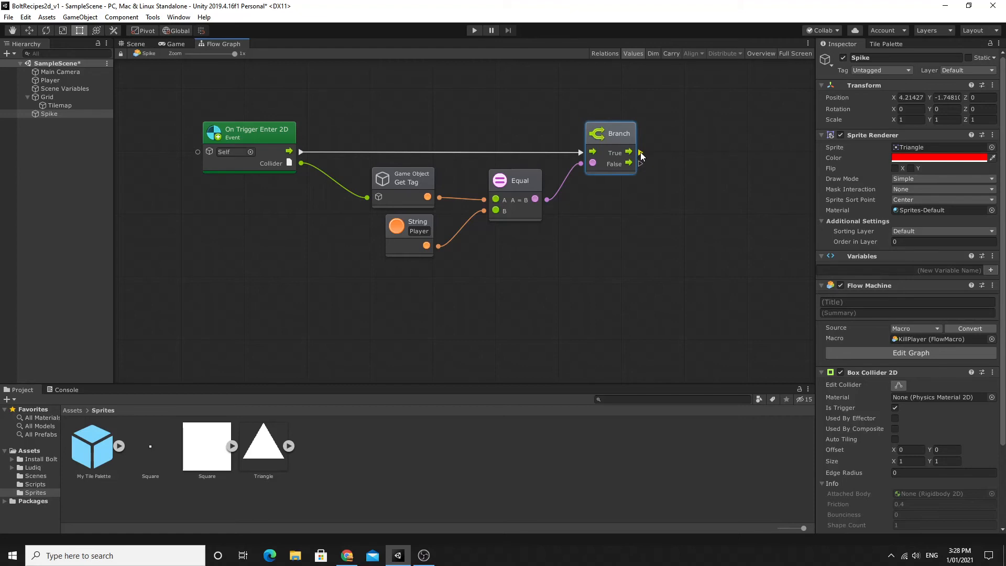
Connect the Branch's True output to a Scene Manager Load Scene (Scene Build Index) unit aligned beside it.
drag(640, 154, 702, 143)
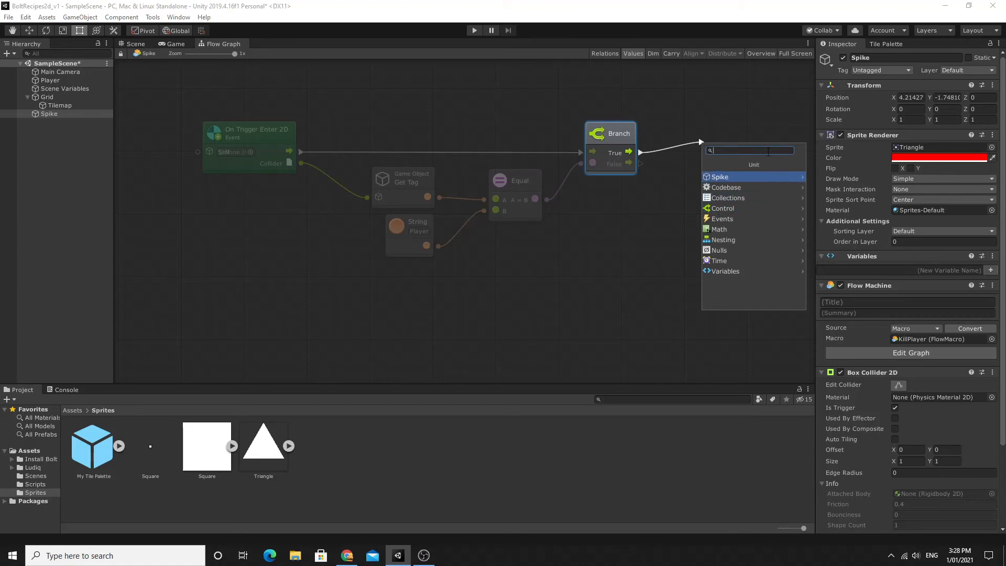
text(scen)
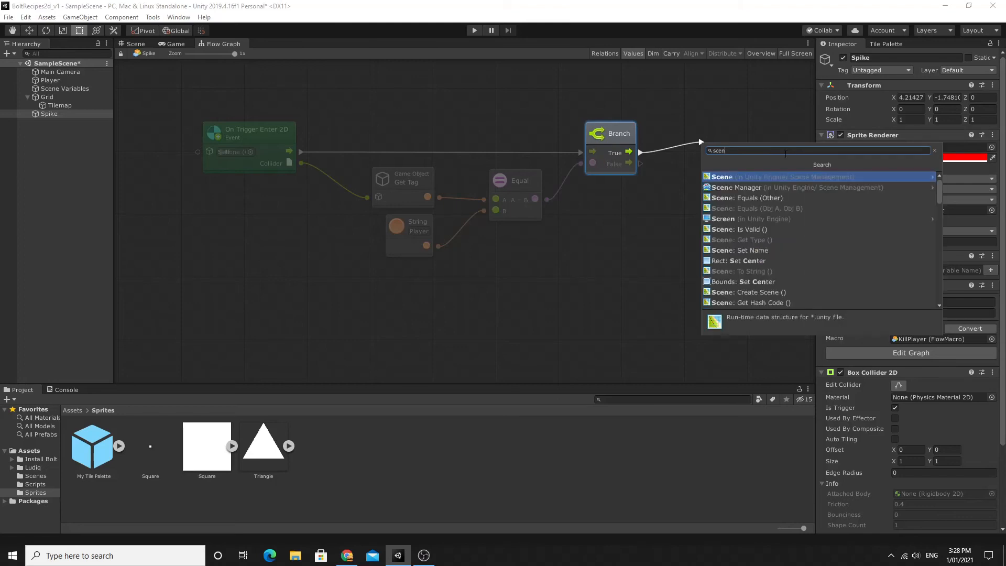
click(741, 190)
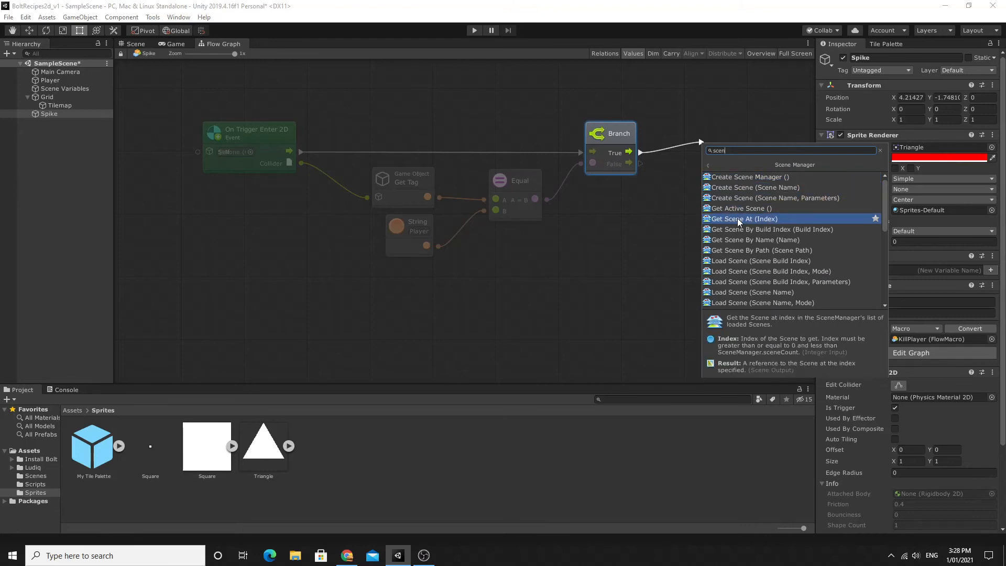
click(739, 262)
drag(761, 125, 759, 136)
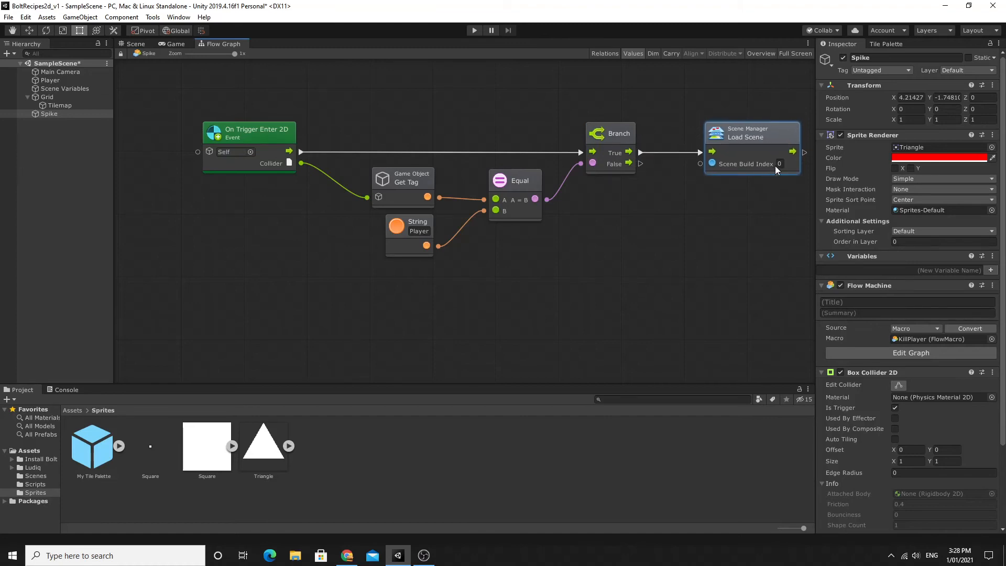
middle_drag(712, 209, 693, 212)
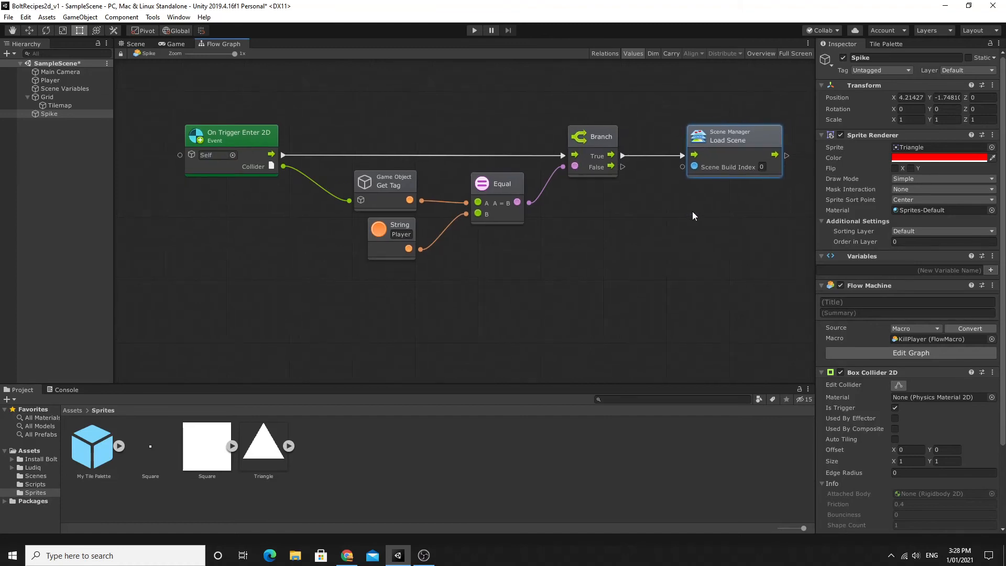
Save the scene, run the game to test the player against the spike, and stop play mode.
key(ctrl+s)
click(473, 30)
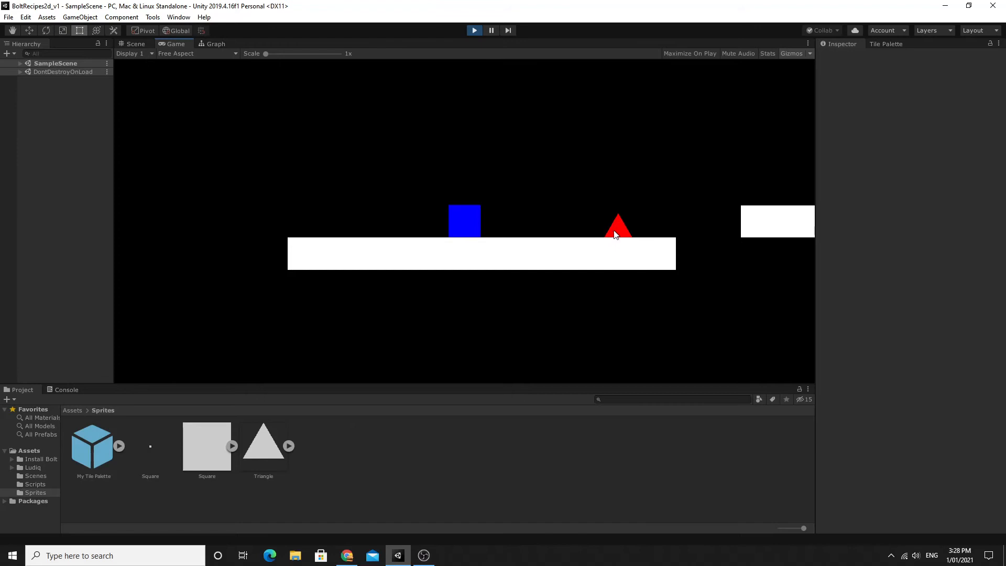
click(476, 31)
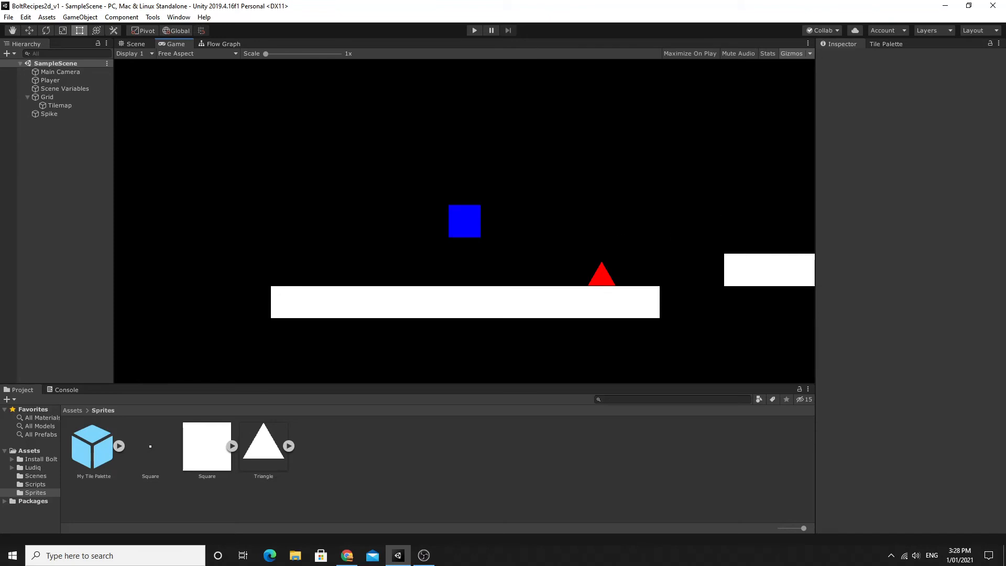
key(alt+Tab)
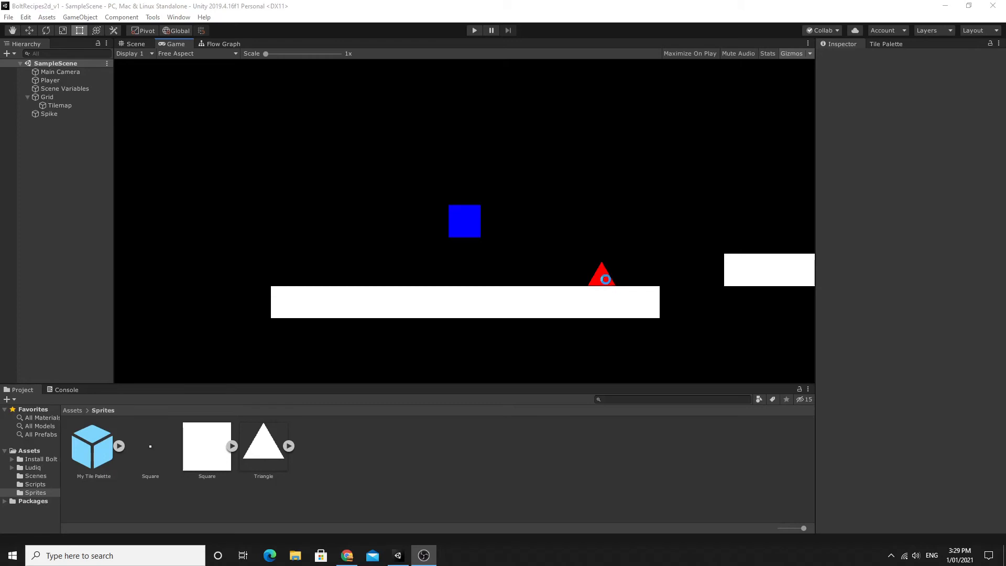
Move the Spike in the Scene view onto the second platform, at about X 10.41, Y -0.73.
click(608, 280)
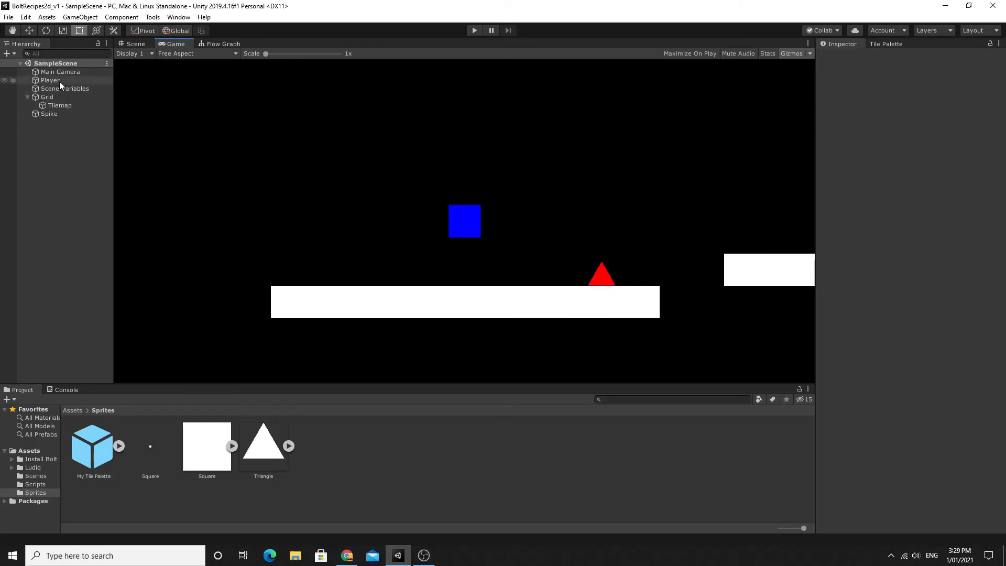
click(59, 114)
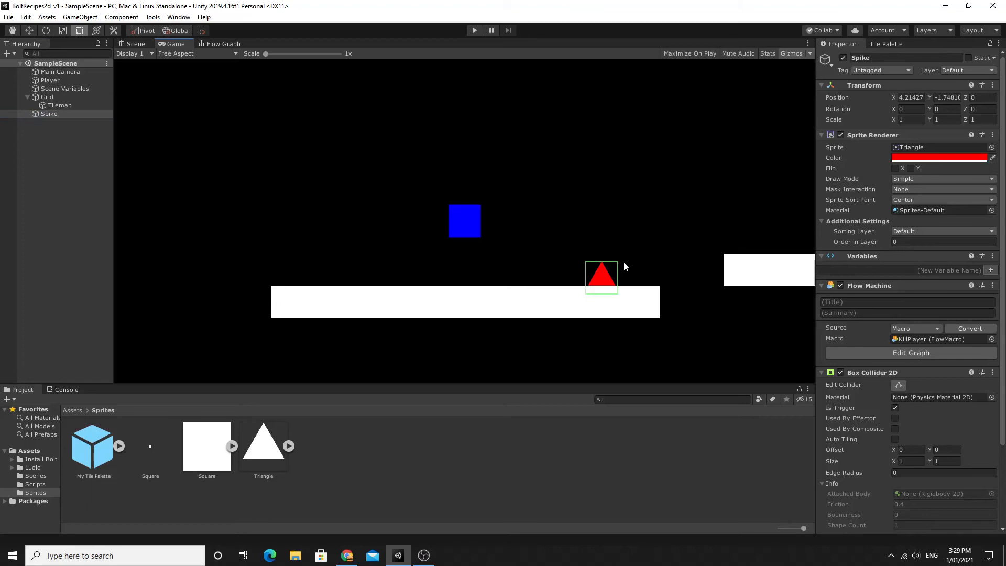
click(131, 44)
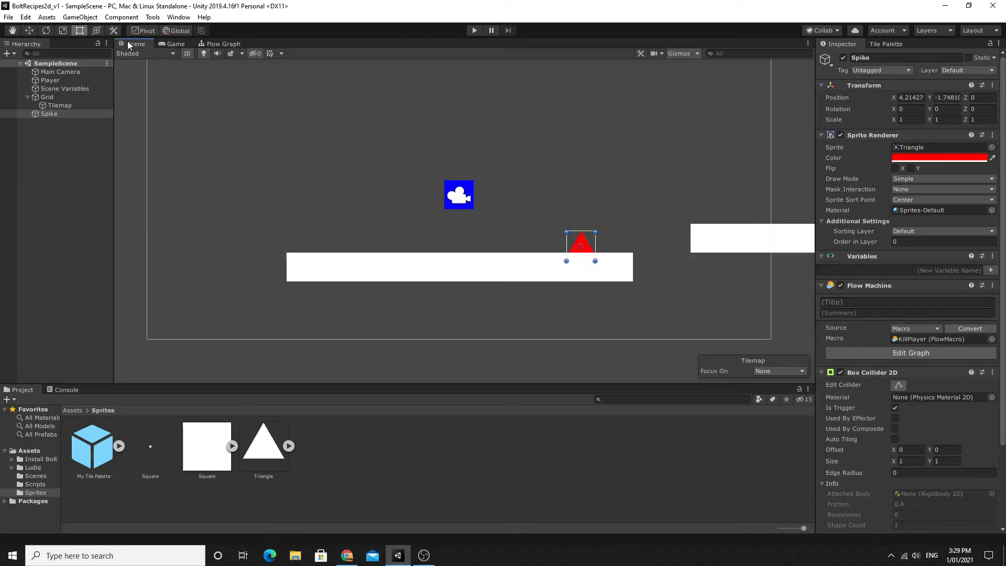
drag(595, 231, 774, 206)
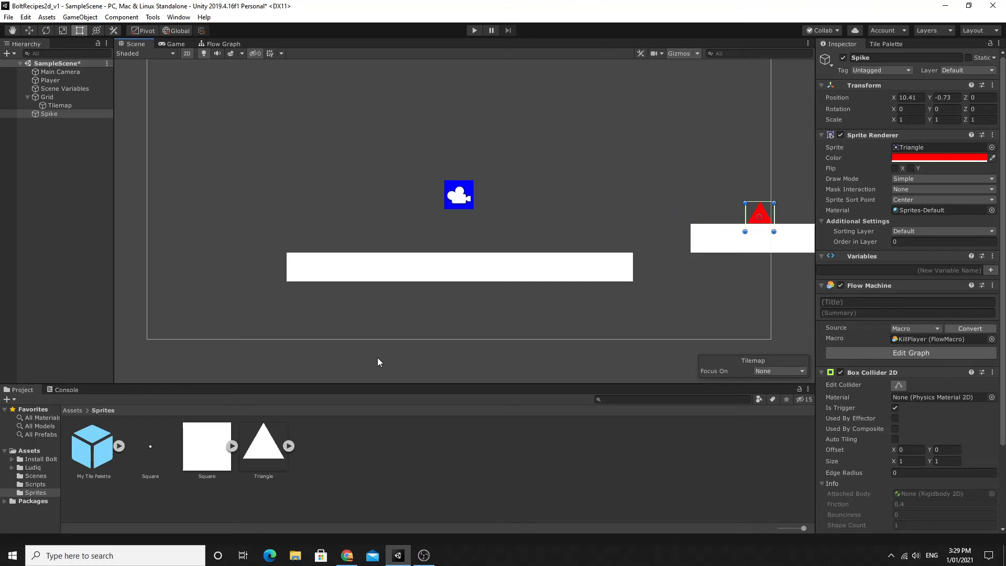
Create a Diamond sprite in the Sprites folder and place it above the first platform's right end, at about X 4.74, Y -1.11.
right_click(329, 444)
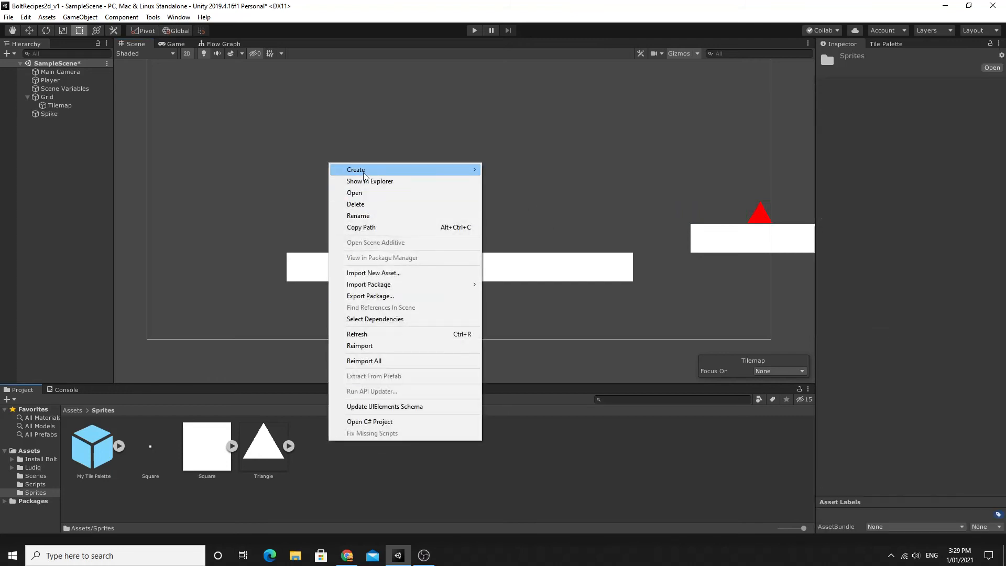
mouse_move(366, 170)
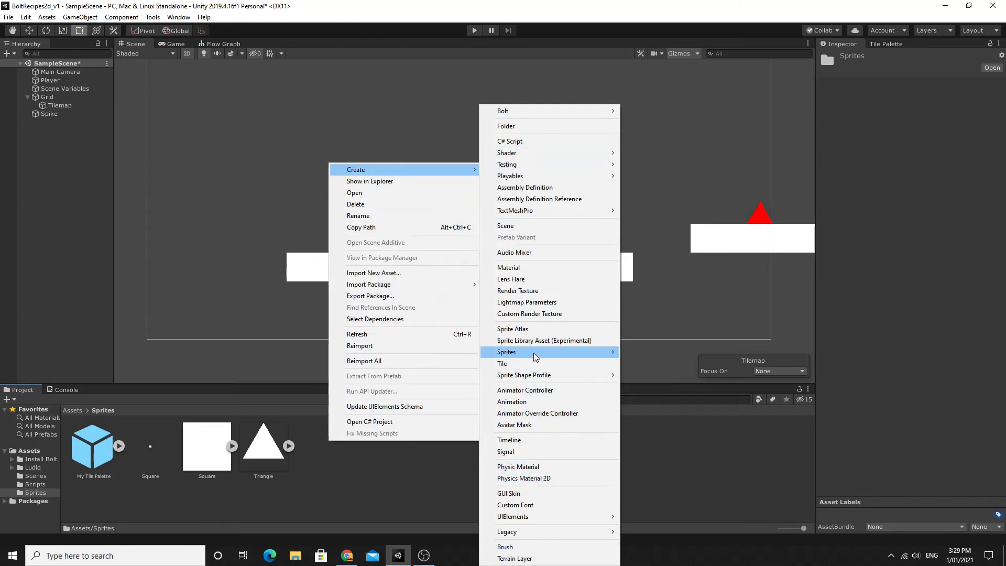
mouse_move(537, 356)
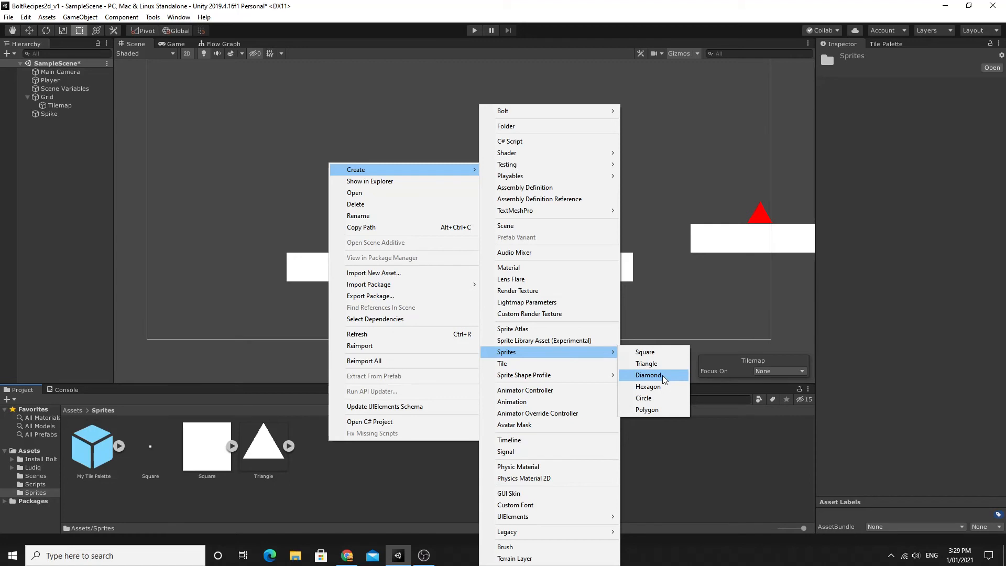
click(663, 376)
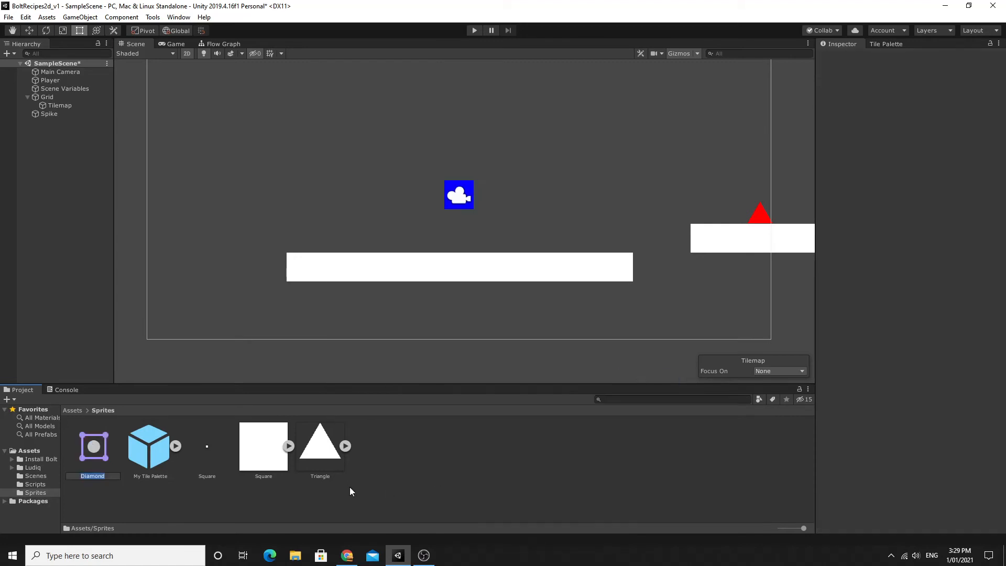
key(Return)
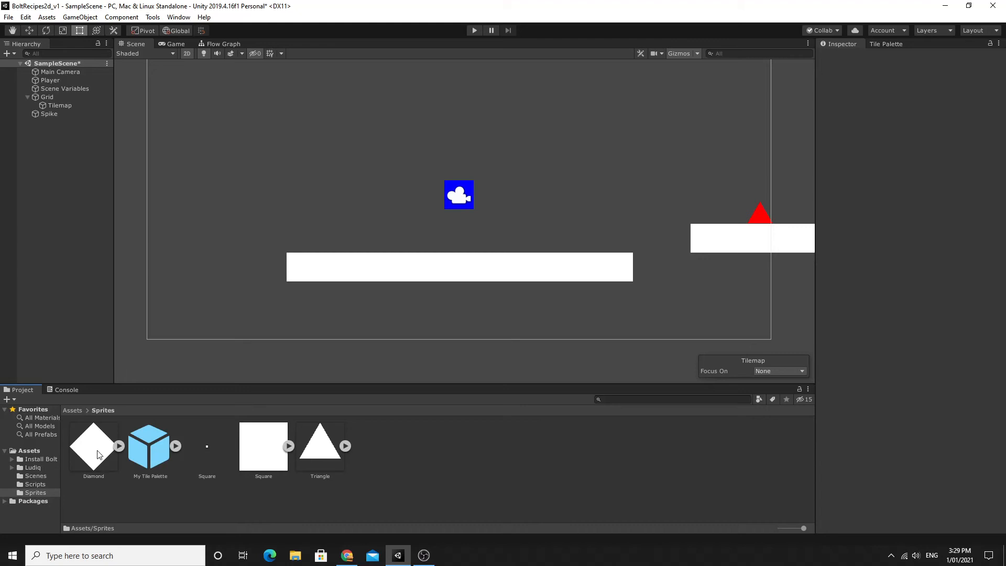
drag(93, 449, 596, 227)
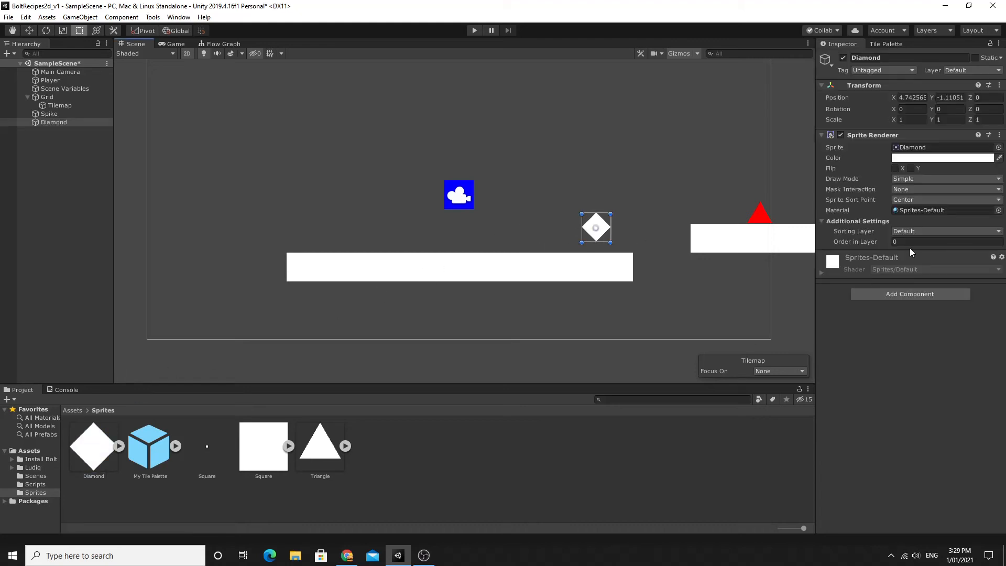
Colour the Diamond object bright yellow and lower it slightly to Y -1.15.
click(903, 158)
click(969, 149)
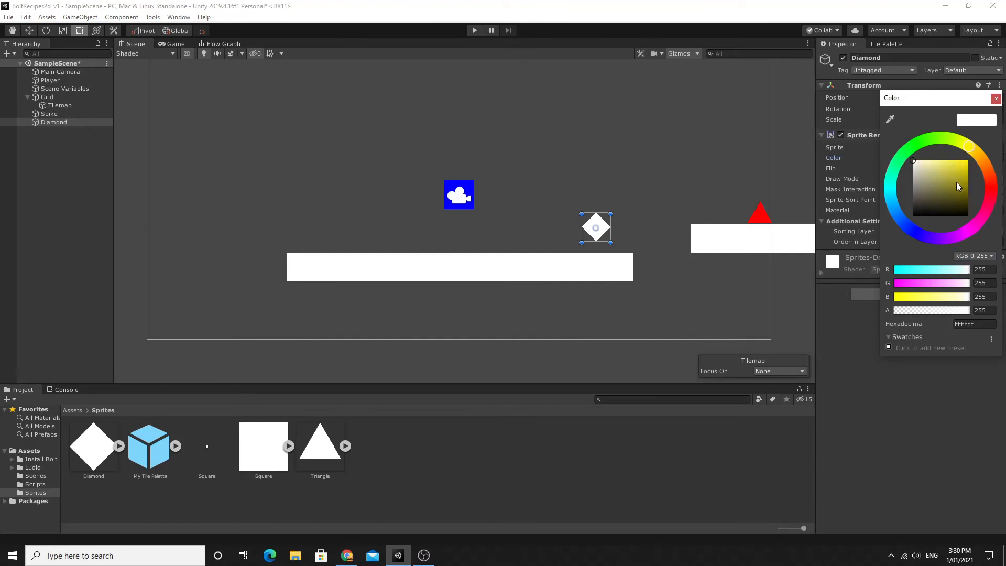
drag(957, 181, 969, 158)
click(651, 312)
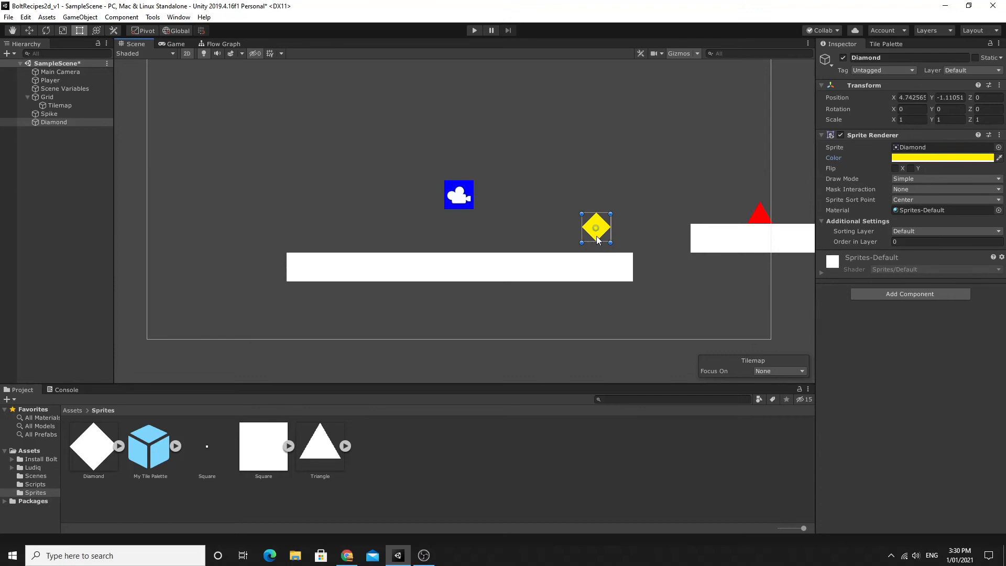
drag(596, 240, 596, 242)
Add a Bolt Flow Machine to the Diamond with a new macro saved as WinTrigger in the Scripts folder.
click(760, 217)
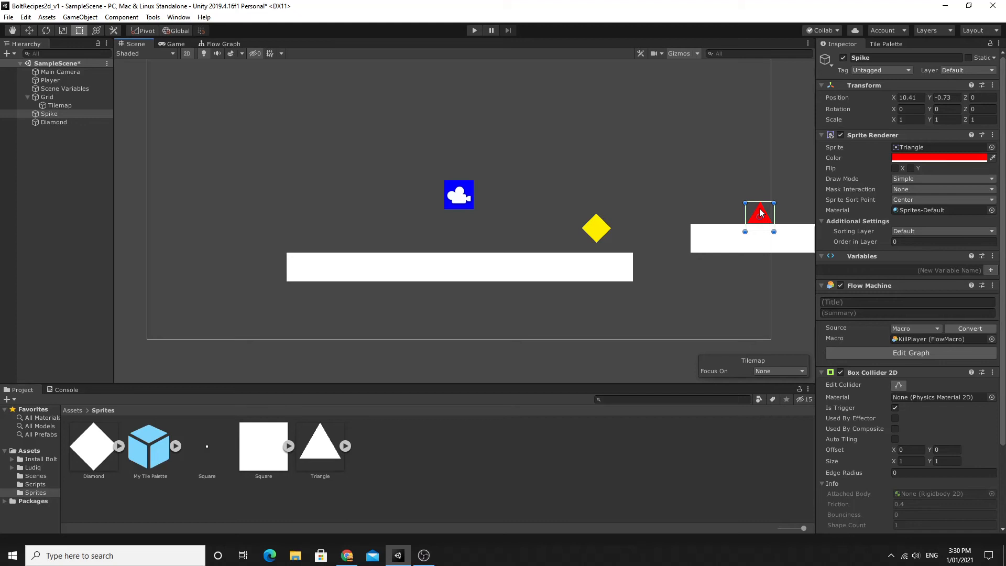
click(604, 231)
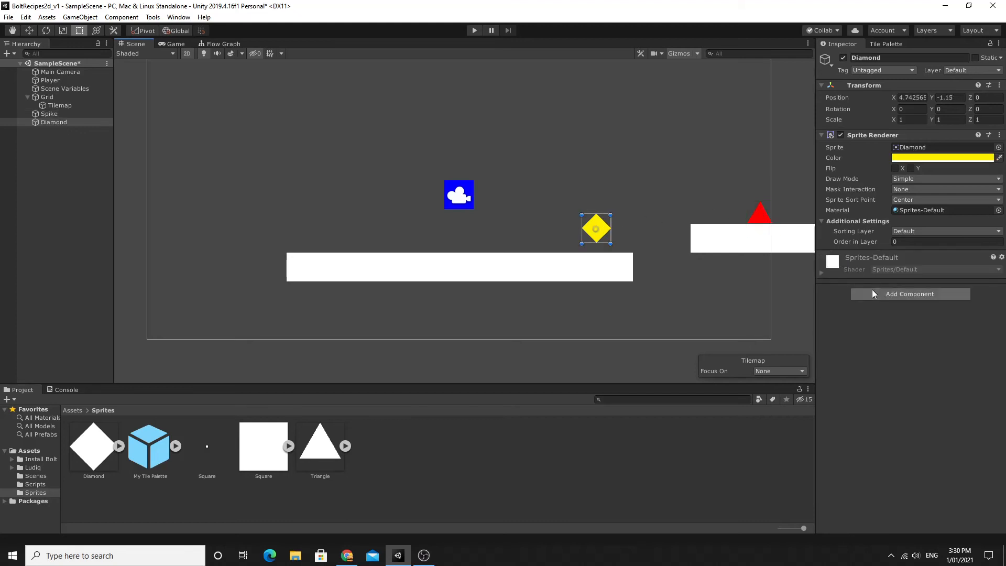
click(876, 294)
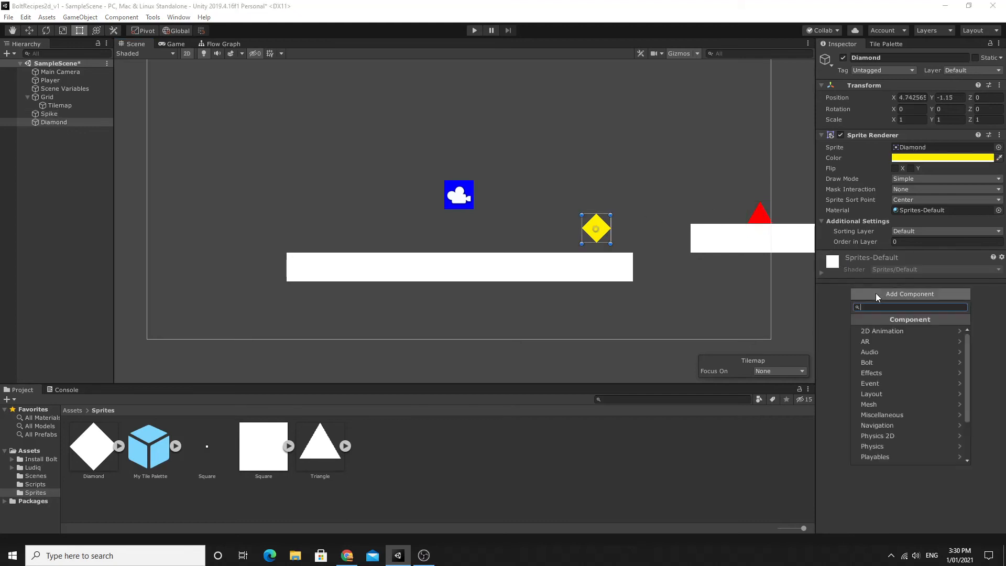
click(898, 363)
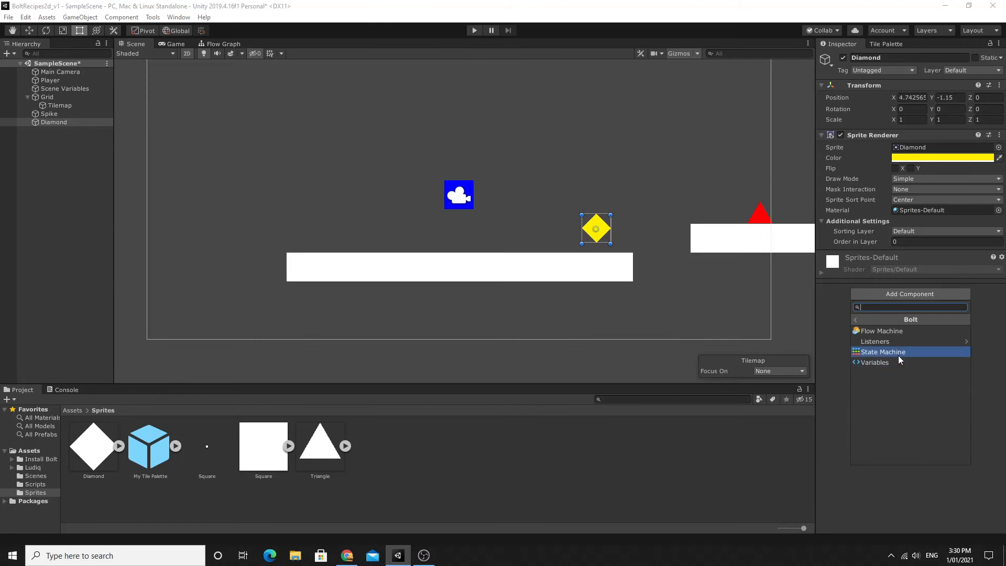
click(896, 333)
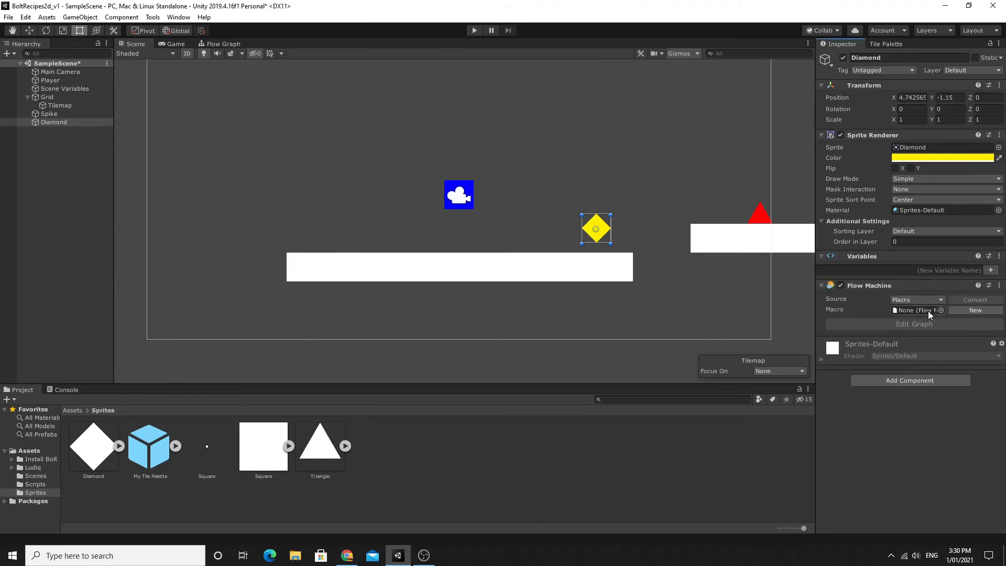
click(963, 310)
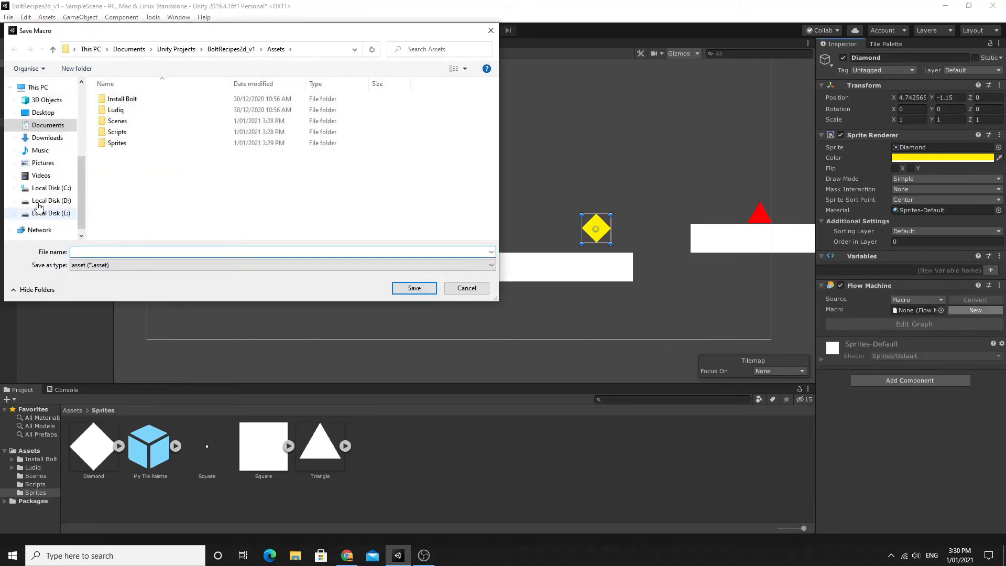
double_click(116, 133)
click(117, 249)
text(WinTrigger)
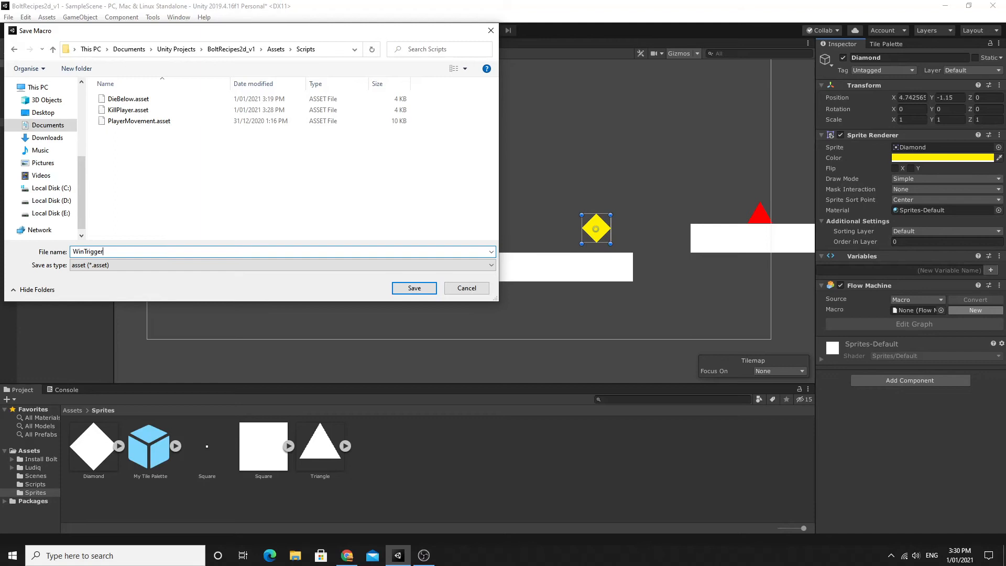
key(Return)
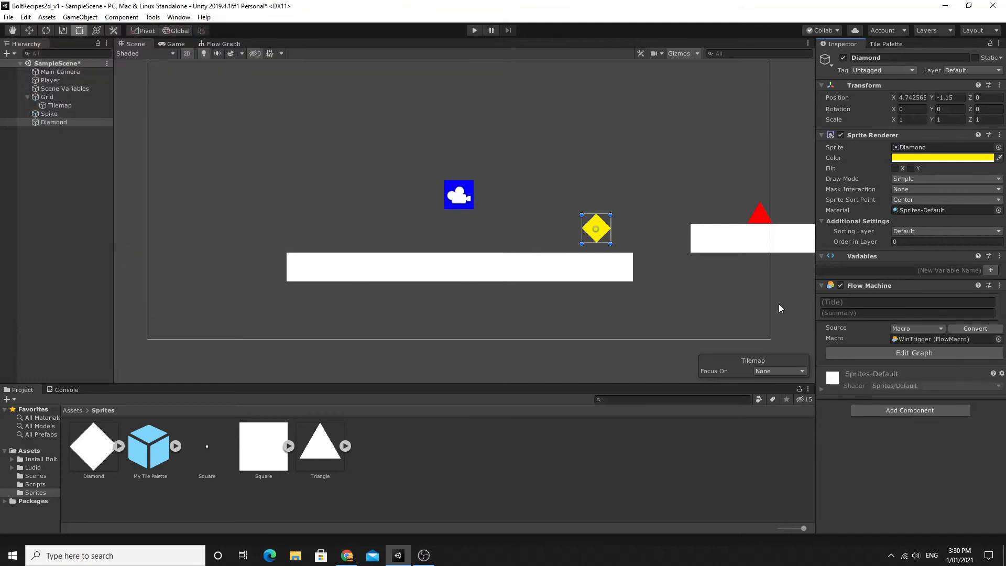
Add a Box Collider 2D to the Diamond and enable Is Trigger.
click(83, 124)
click(879, 412)
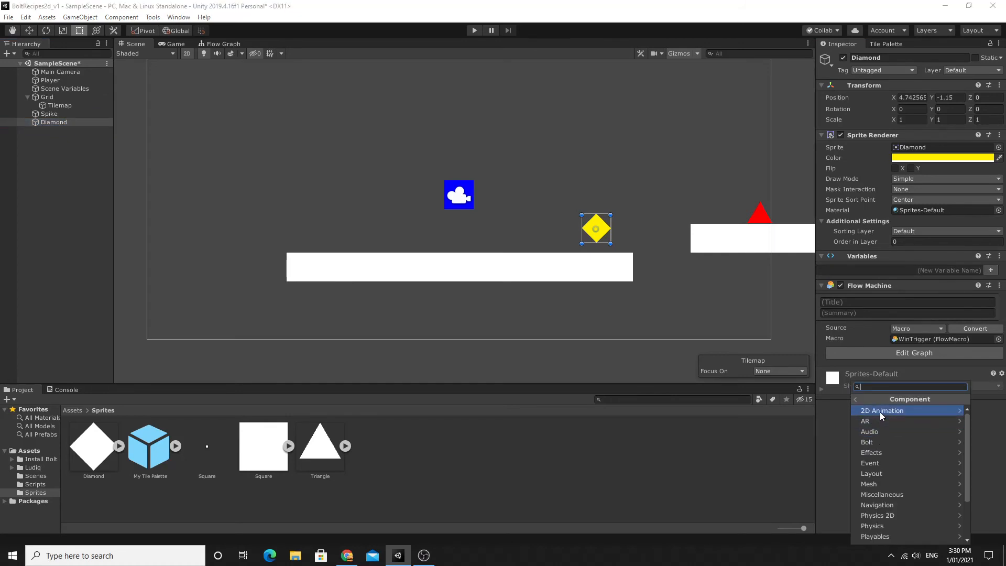
click(893, 516)
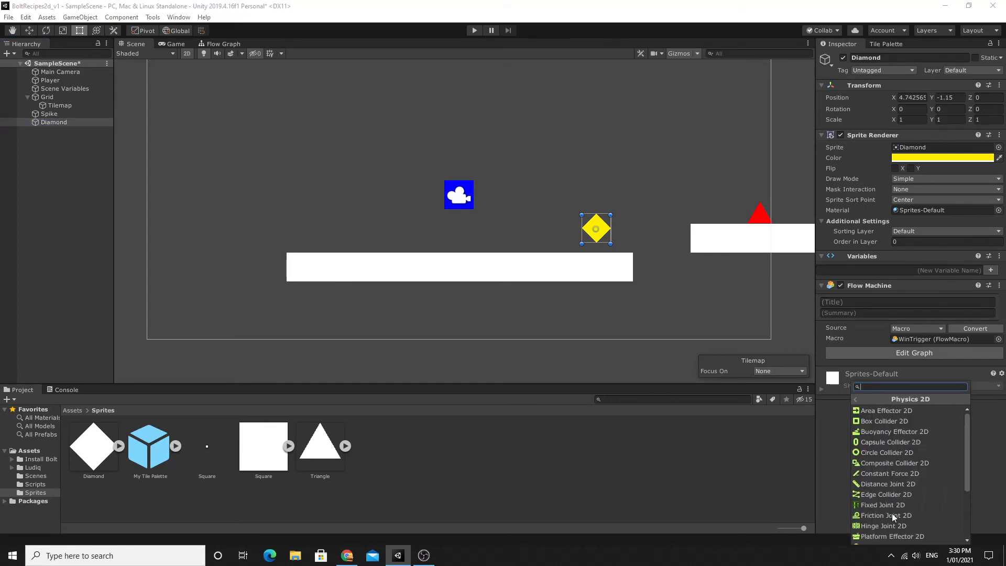
click(892, 422)
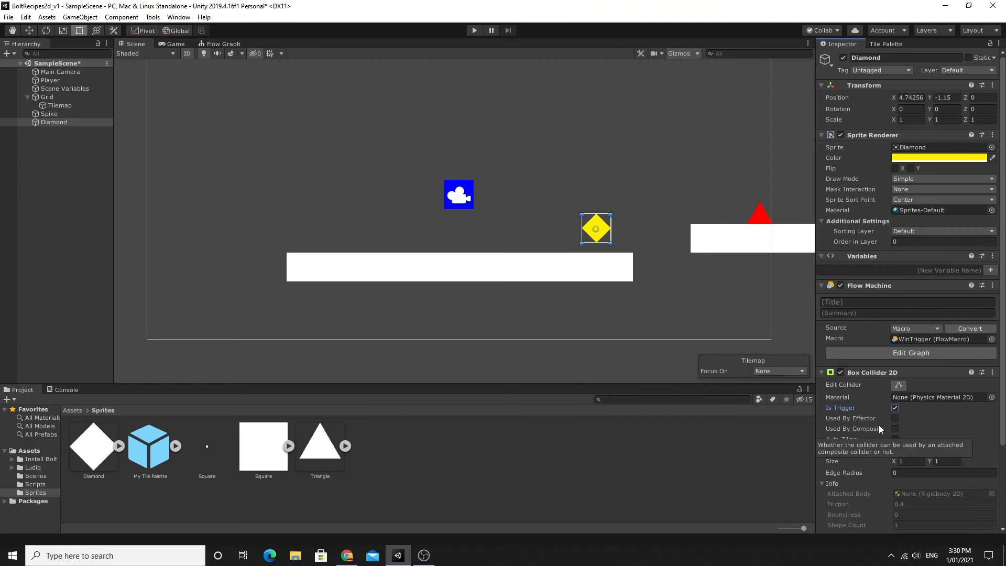
Open the WinTrigger graph for editing and add an On Trigger Enter 2D event in an empty area.
click(914, 352)
middle_drag(482, 225, 333, 225)
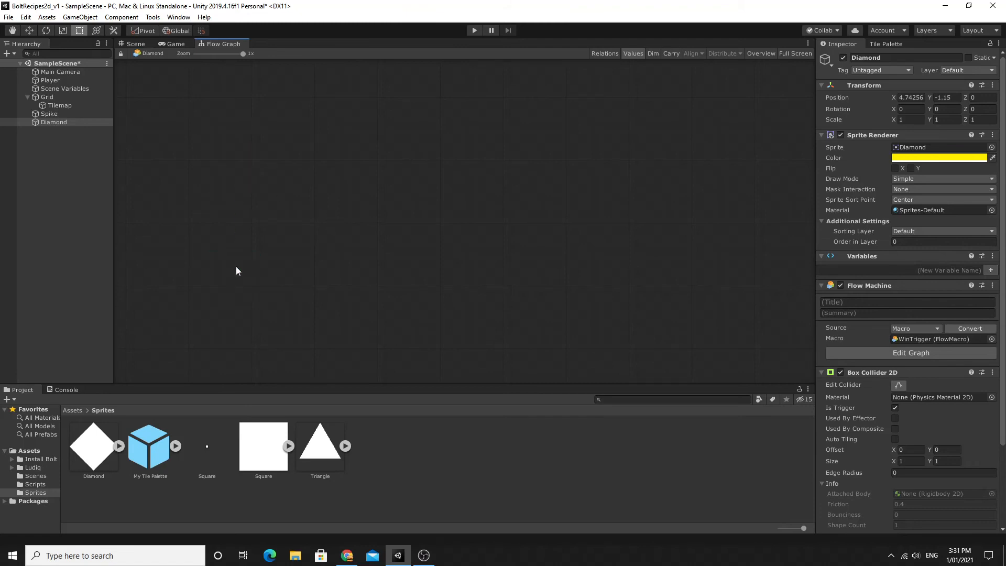
right_click(217, 159)
text(ontr)
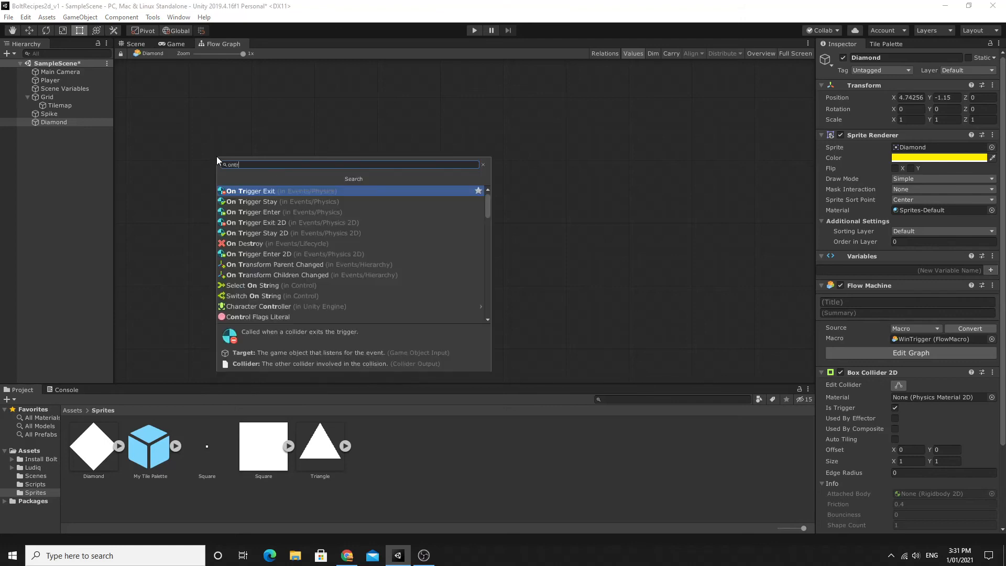
click(268, 254)
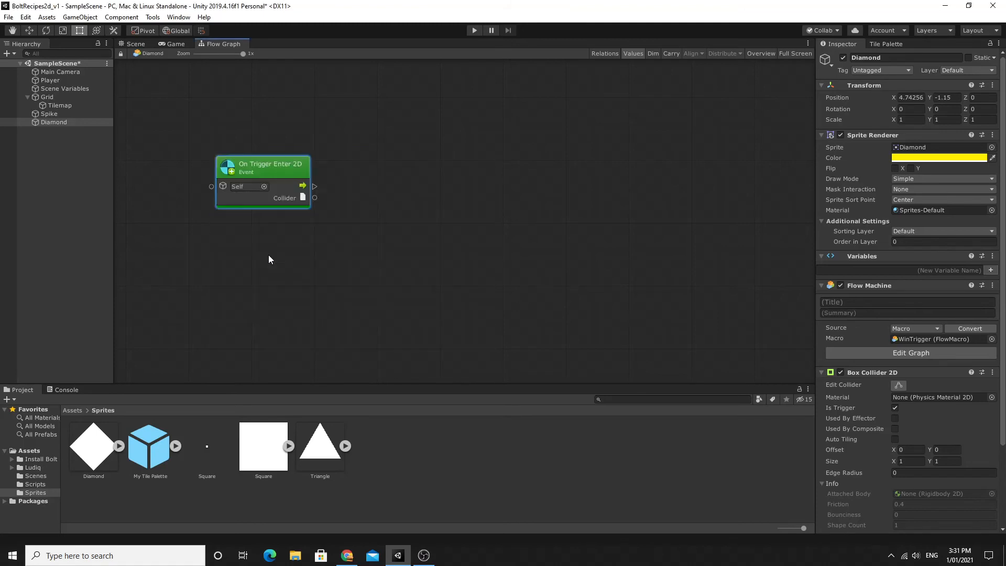
drag(283, 168, 269, 158)
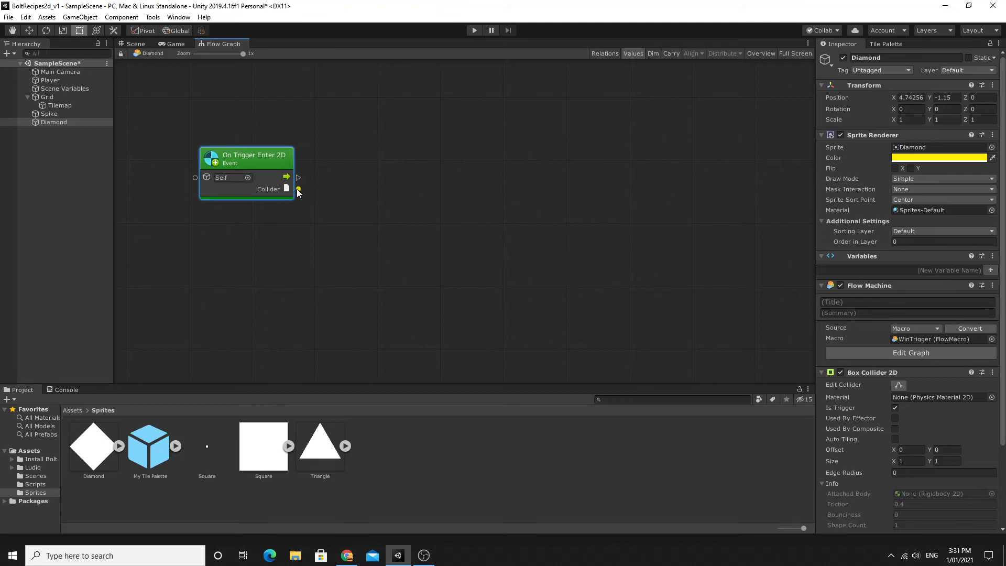
Connect the event's Collider output to a Game Object Get Tag unit and its tag to input A of an Equal unit.
drag(297, 190, 332, 215)
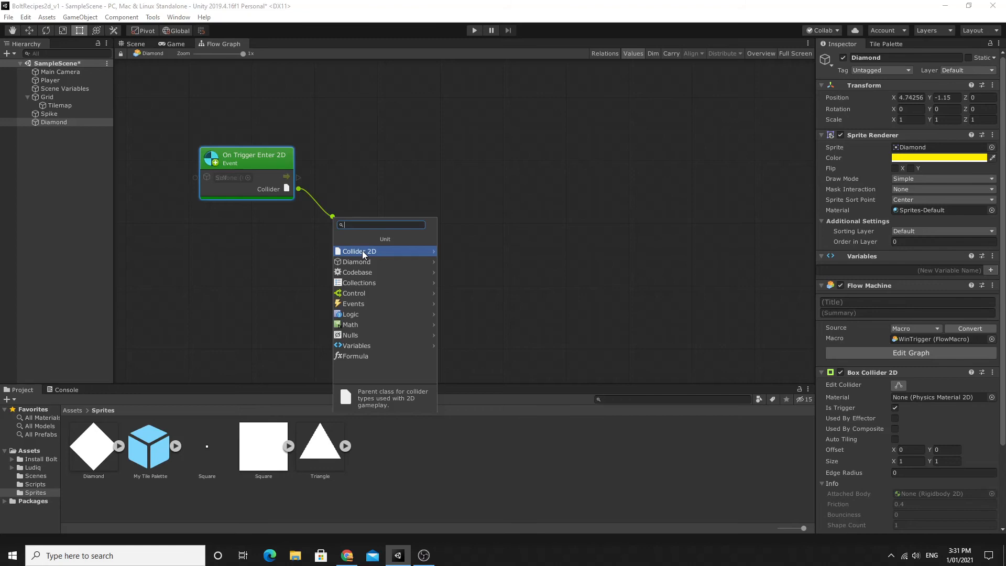
text(tag)
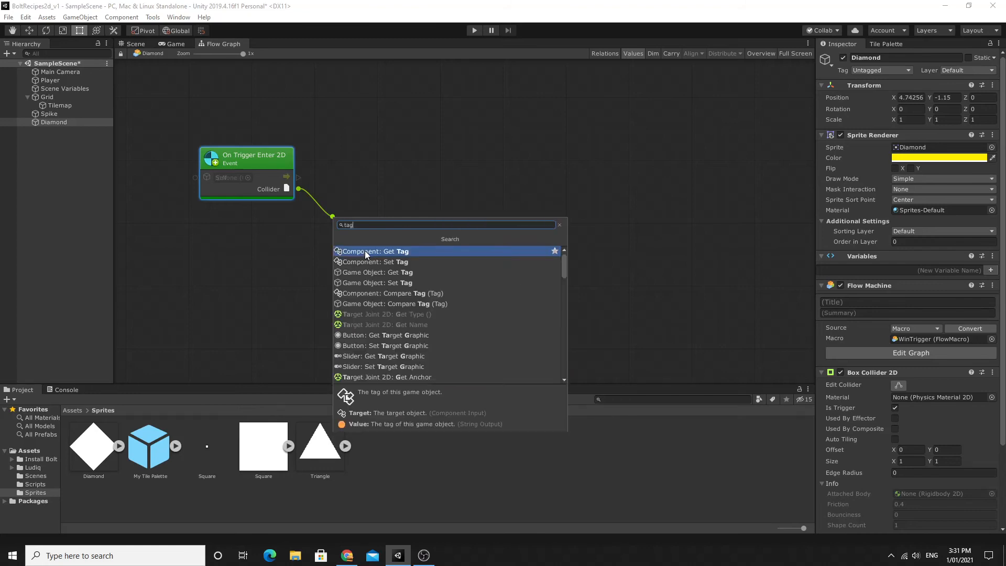
click(379, 273)
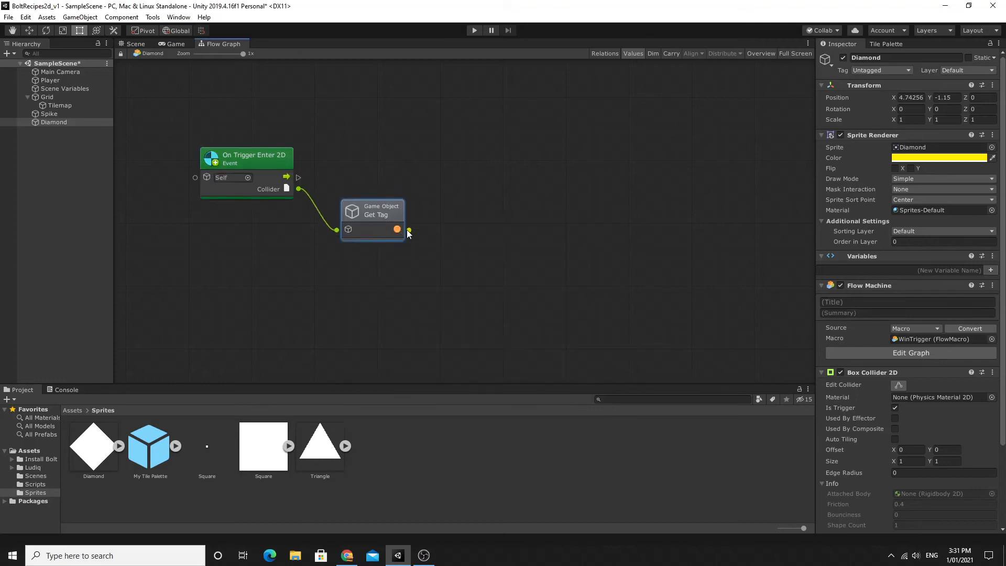
drag(408, 230, 452, 225)
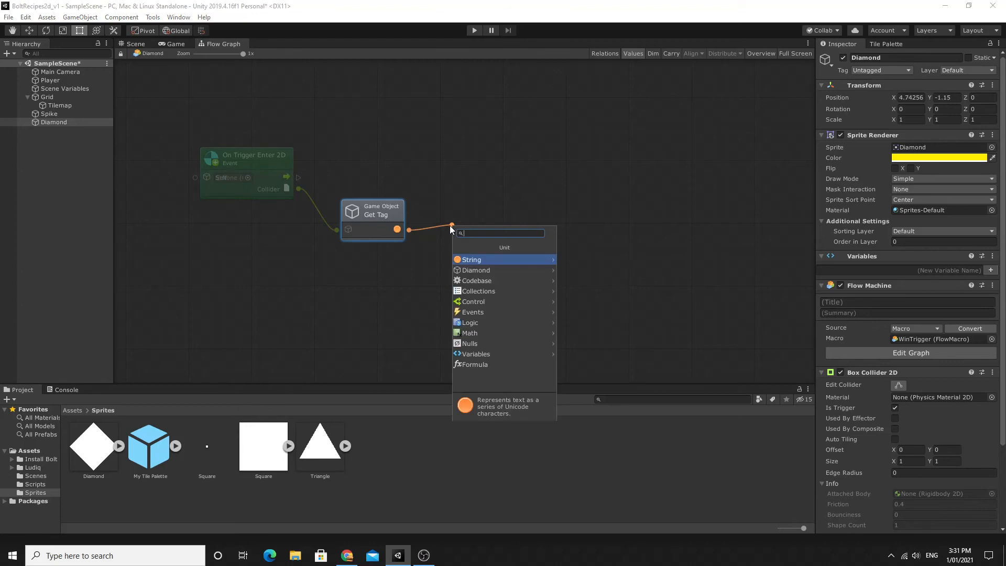
click(482, 322)
click(480, 261)
Connect a String literal with the value Player to the Equal unit's B input and position it below Get Tag.
drag(452, 237, 404, 269)
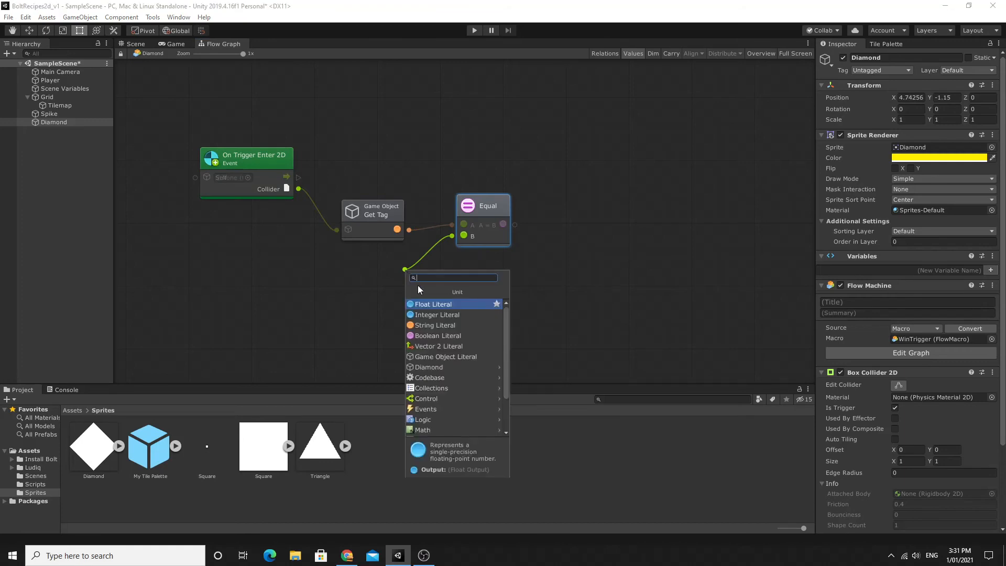
click(430, 324)
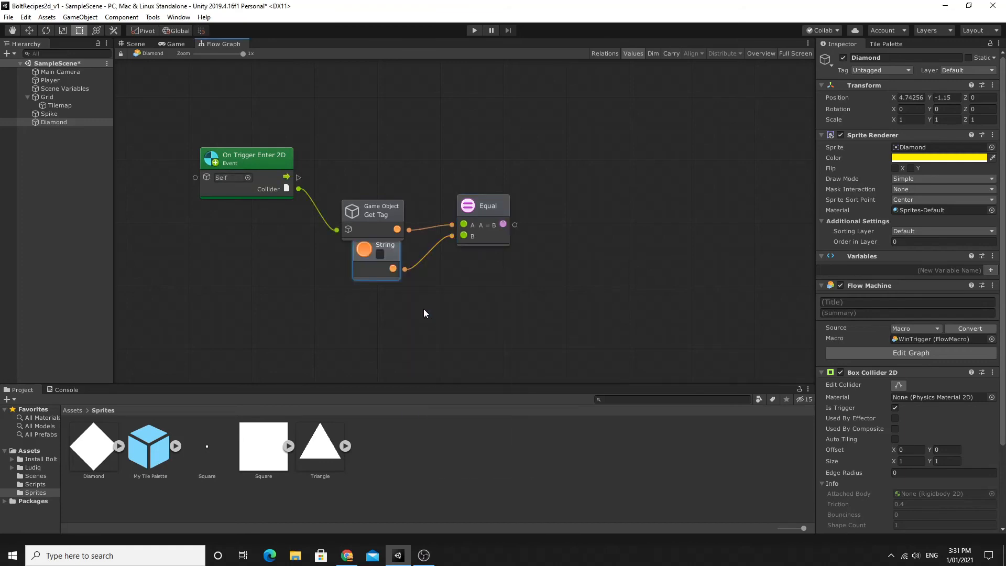
text(Player)
click(381, 289)
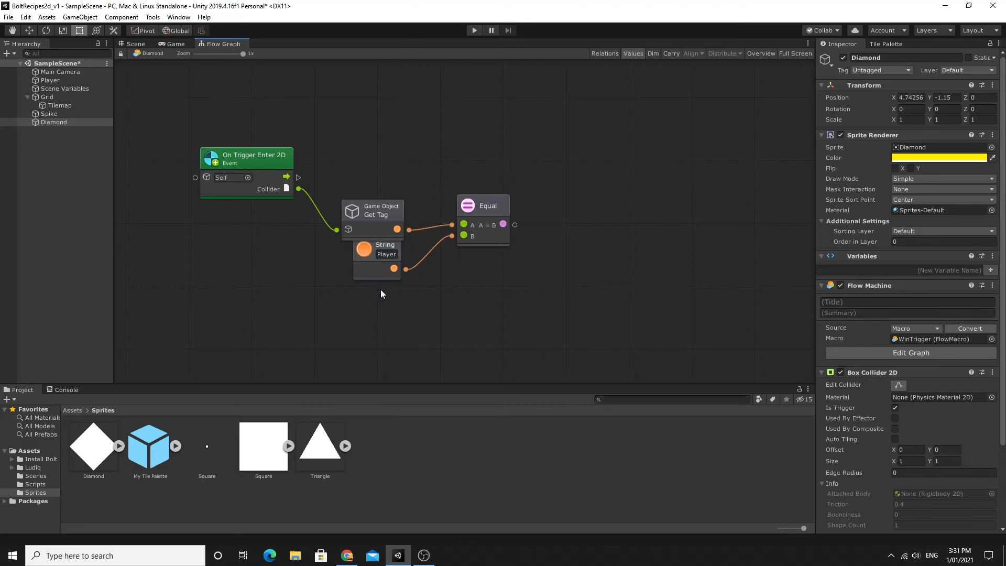
drag(373, 247, 374, 258)
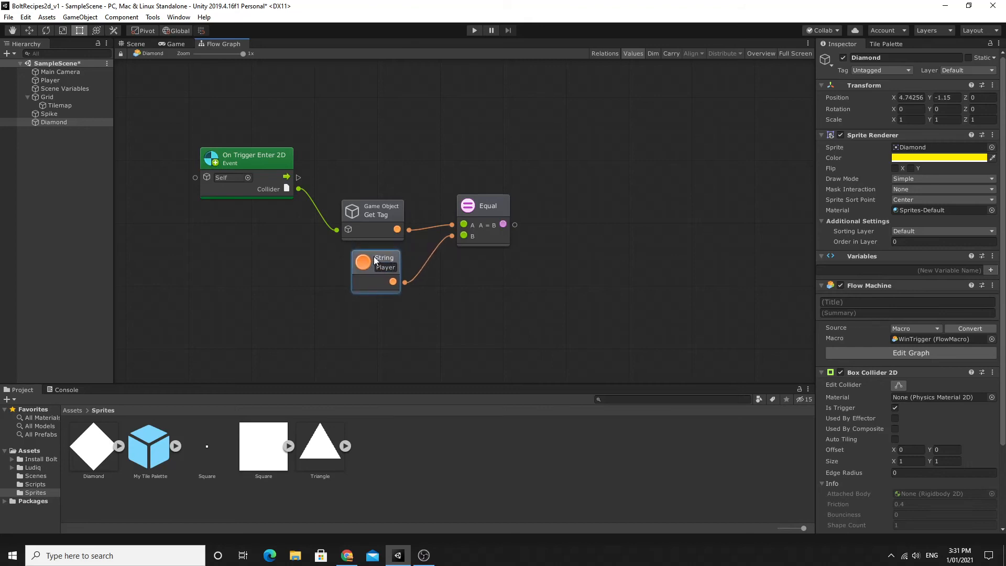
click(382, 209)
Add a Branch conditioned on the Equal result and connect the On Trigger Enter 2D flow to its input.
drag(496, 206, 558, 183)
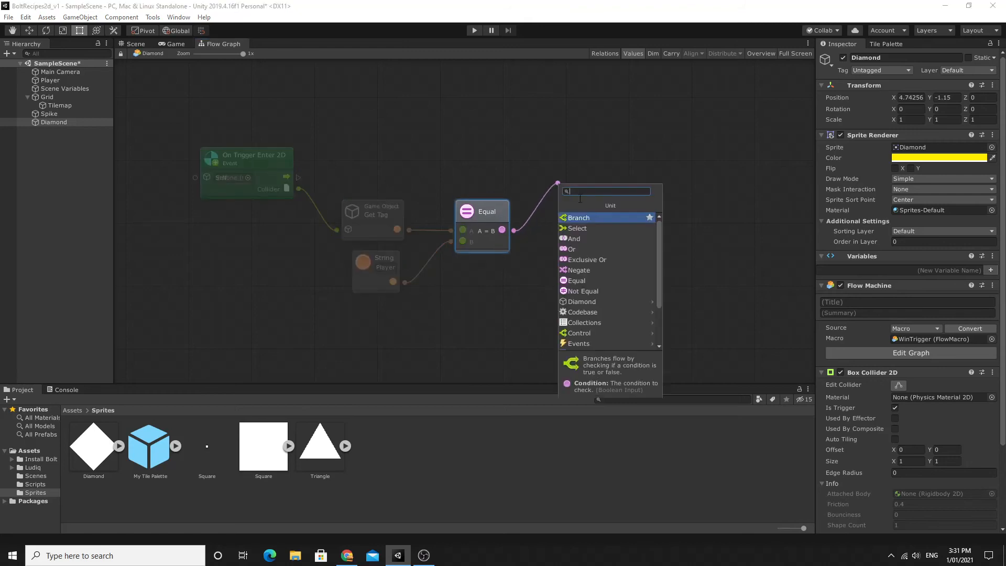
click(579, 218)
drag(298, 178, 670, 158)
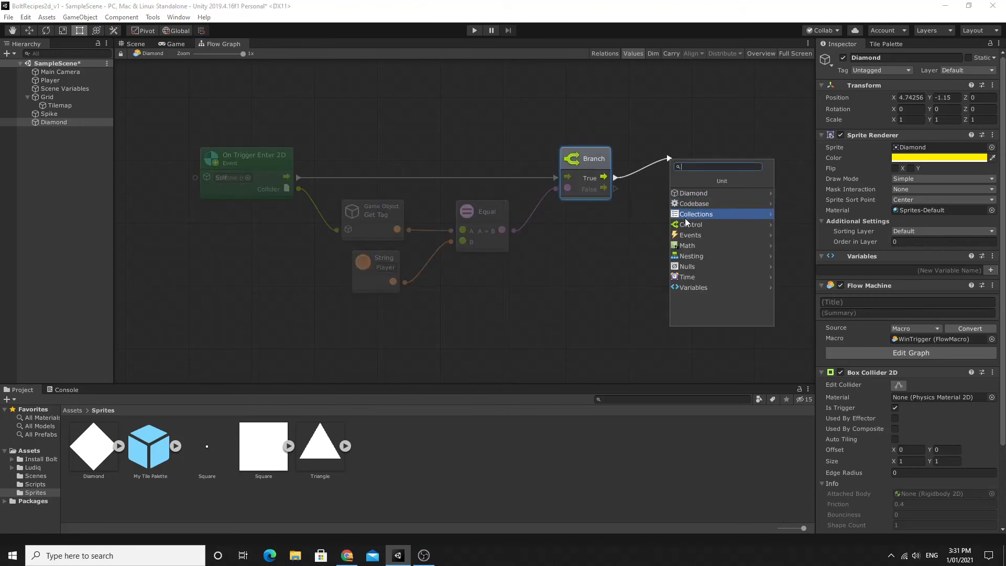
Connect the Branch's True output to a Scene Manager Load Scene (Scene Build Index) unit and position it farther along the flow.
text(scene)
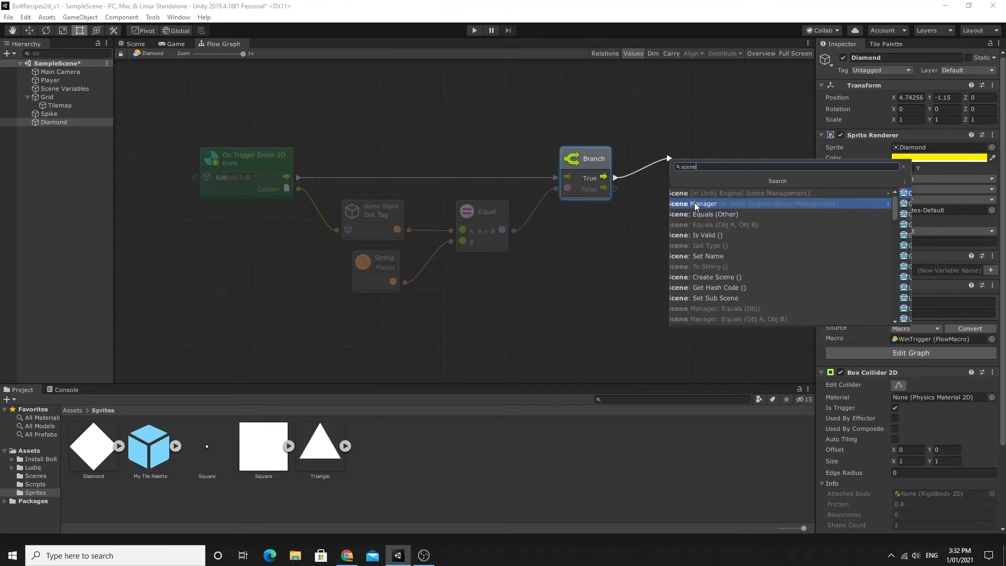
click(695, 203)
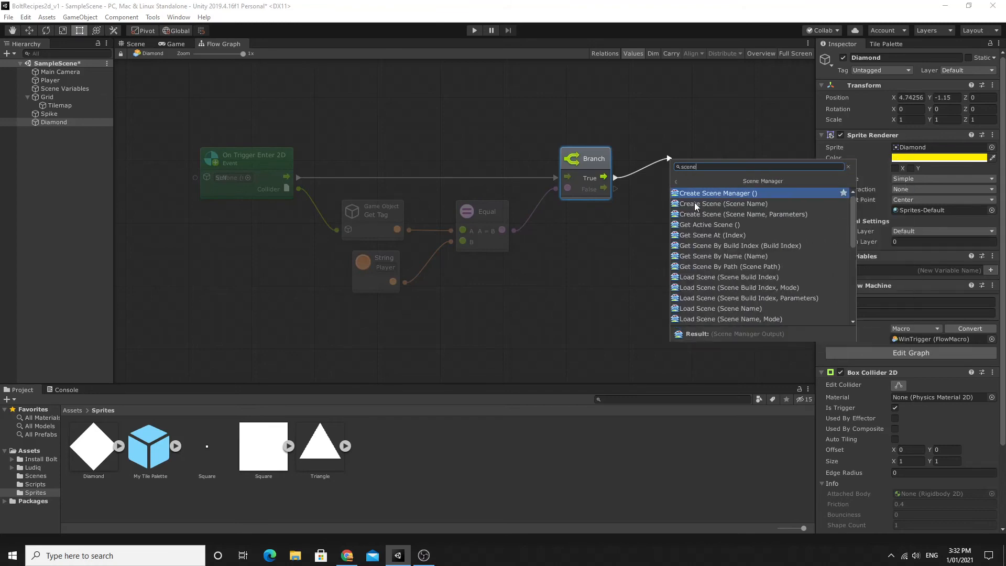
click(712, 279)
drag(739, 151, 745, 159)
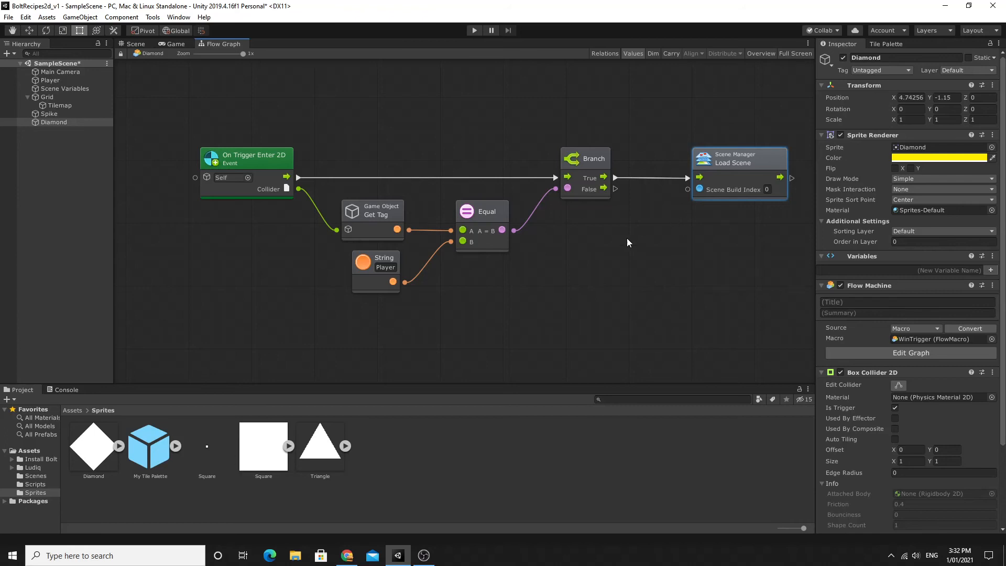
drag(393, 255, 397, 254)
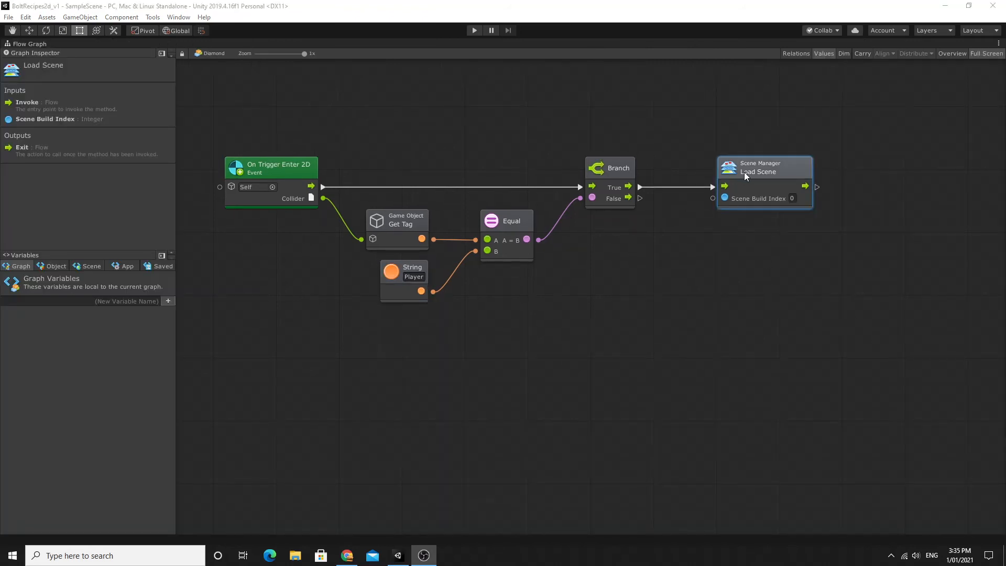
drag(766, 172, 782, 170)
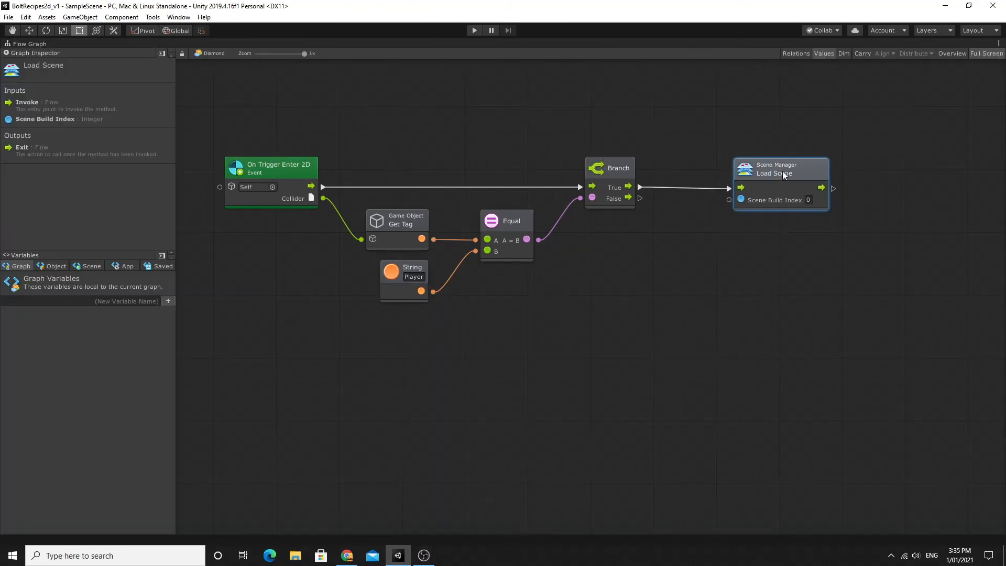
Add a Scene Manager Get Active Scene unit in the empty area below the Equal and Branch units.
right_click(586, 266)
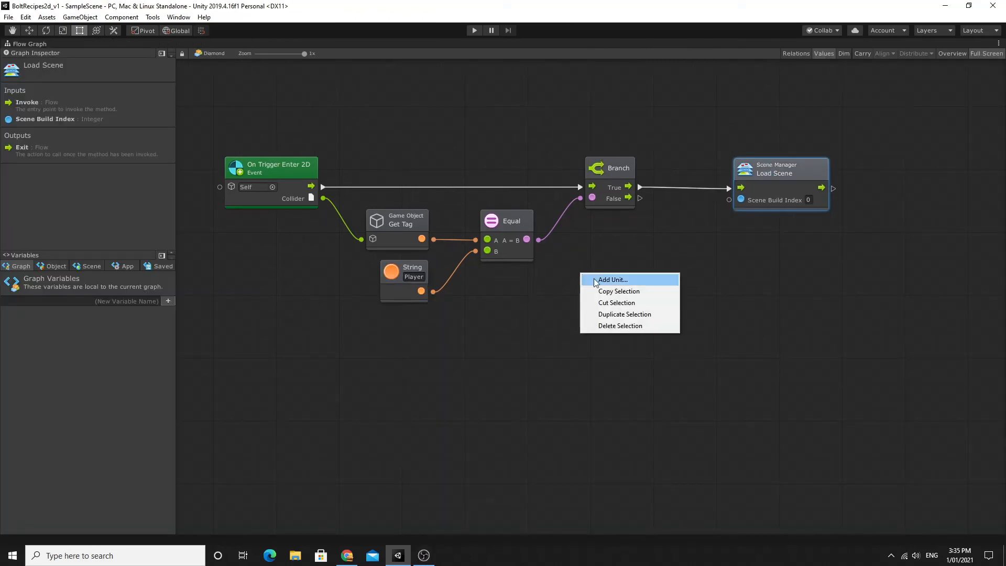
click(595, 280)
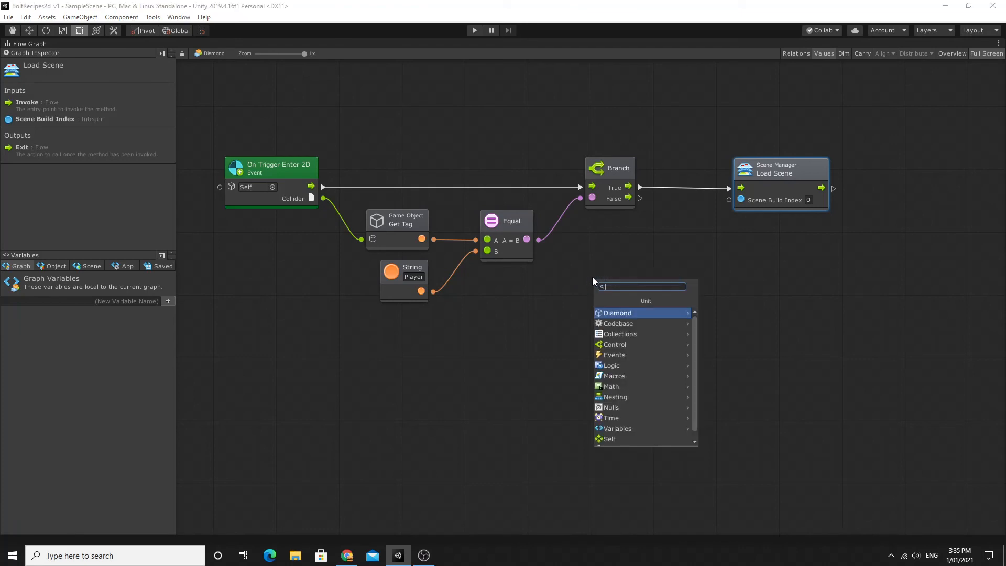
text(scene)
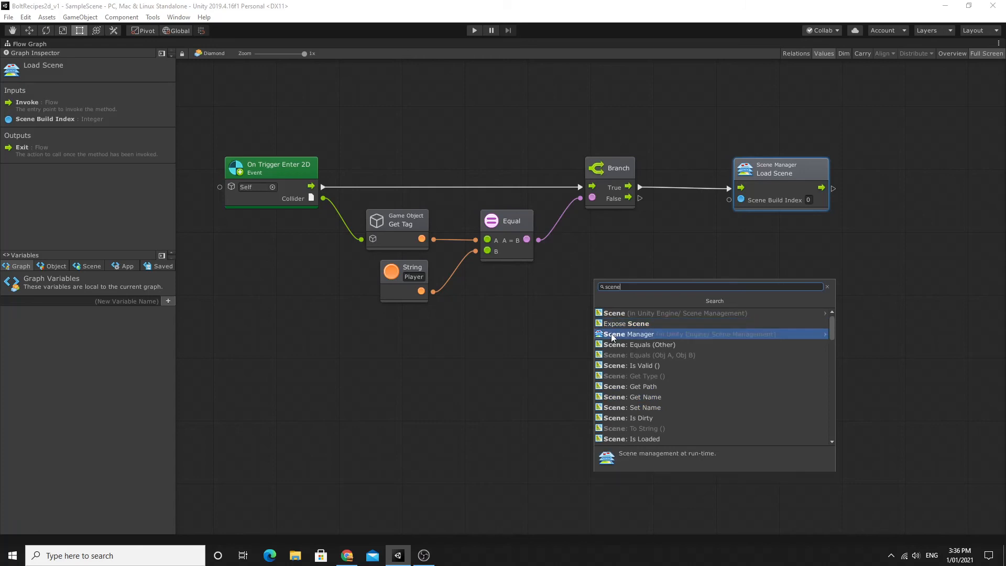
click(611, 334)
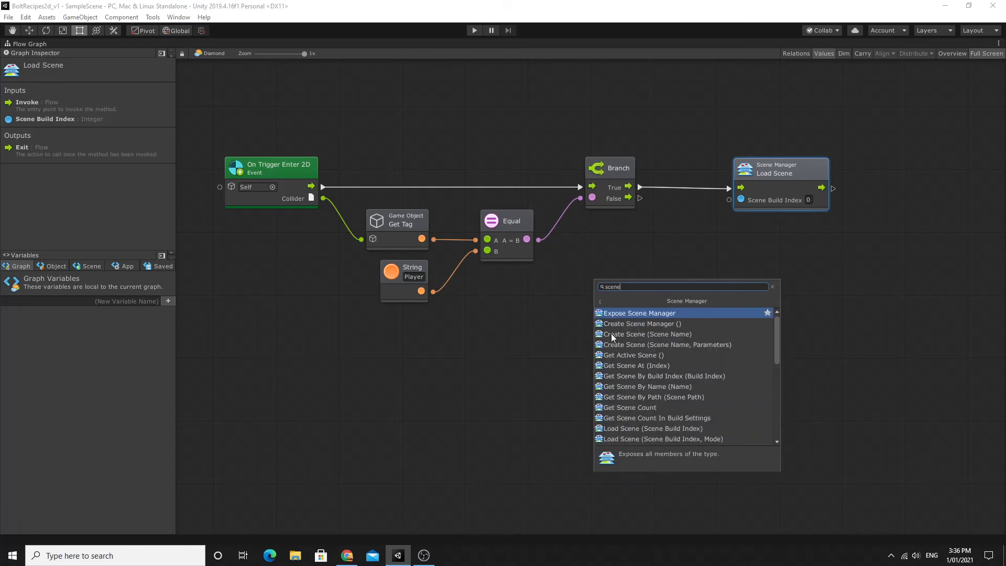
click(634, 354)
drag(640, 282, 615, 276)
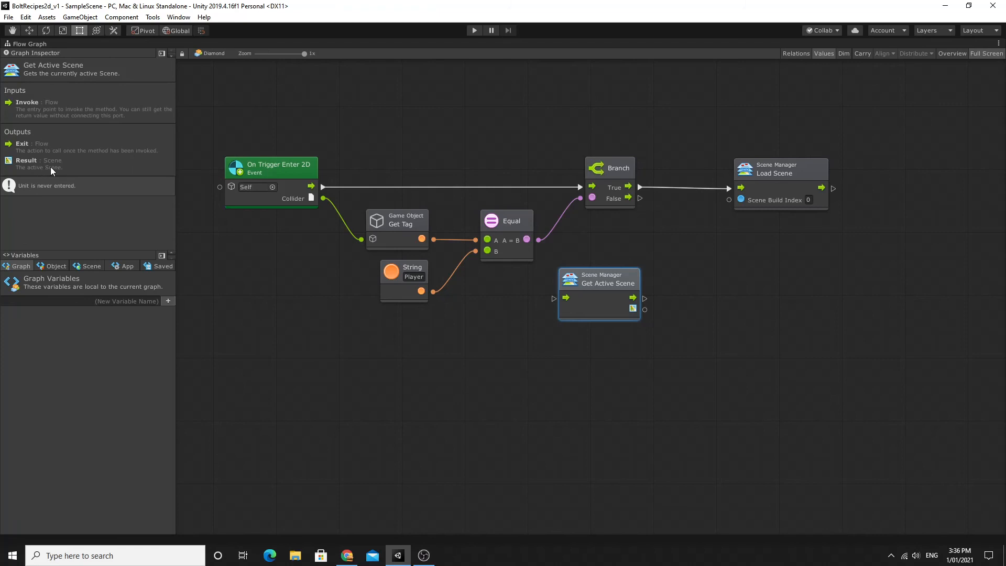
drag(603, 278, 583, 280)
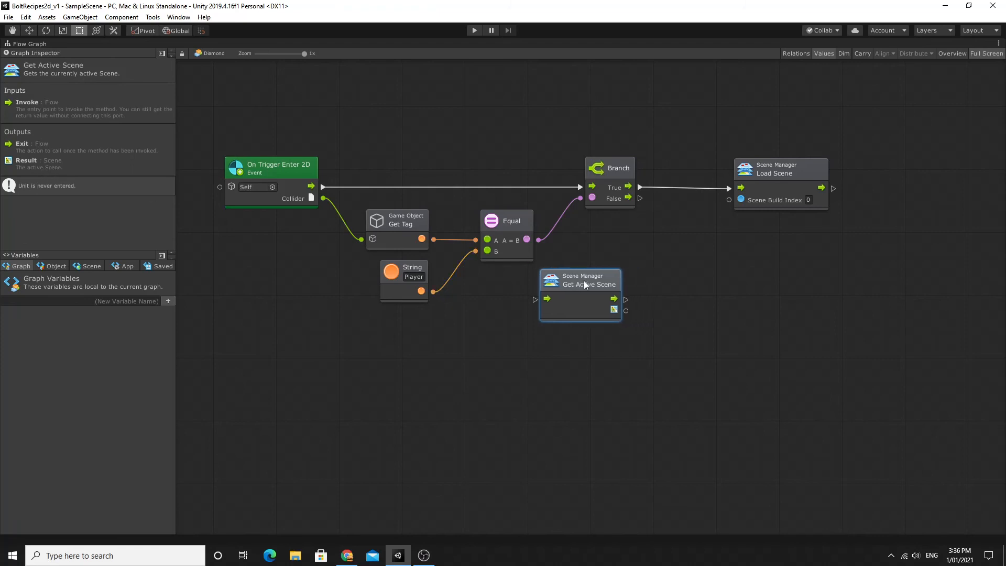
Connect Get Active Scene's result to a Scene Get Build Index unit and arrange both units below Equal.
drag(625, 311, 671, 316)
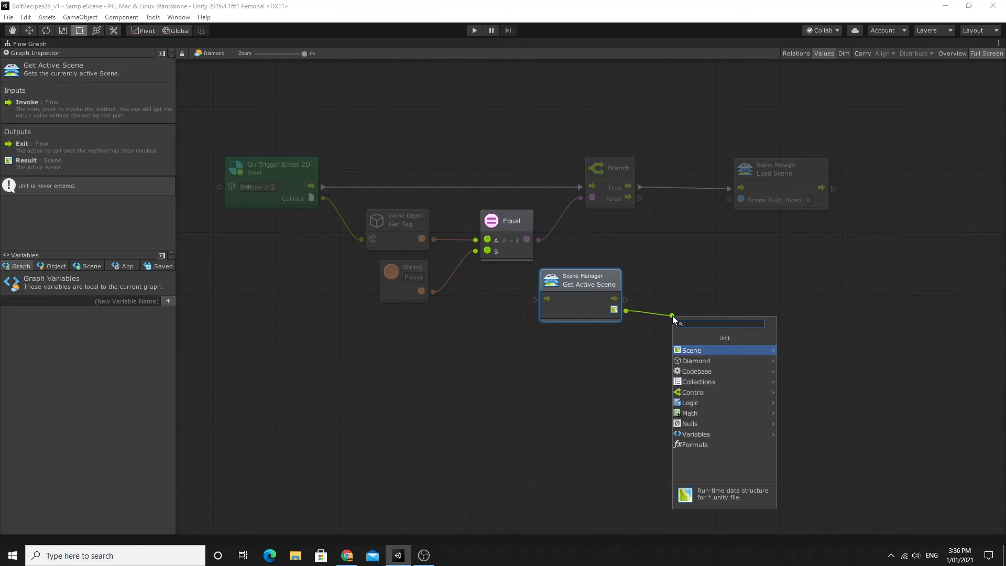
click(698, 351)
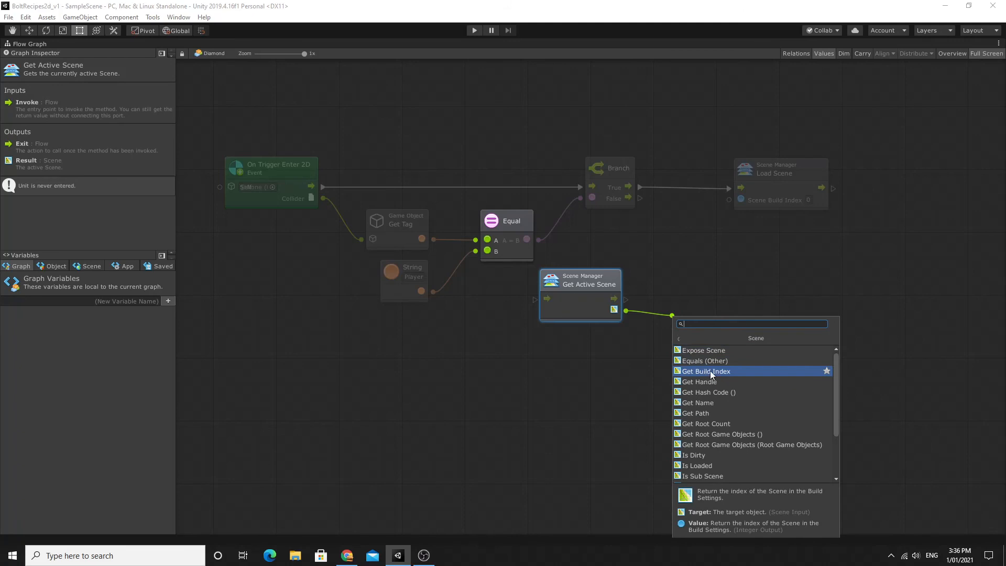
click(711, 372)
drag(703, 300, 690, 288)
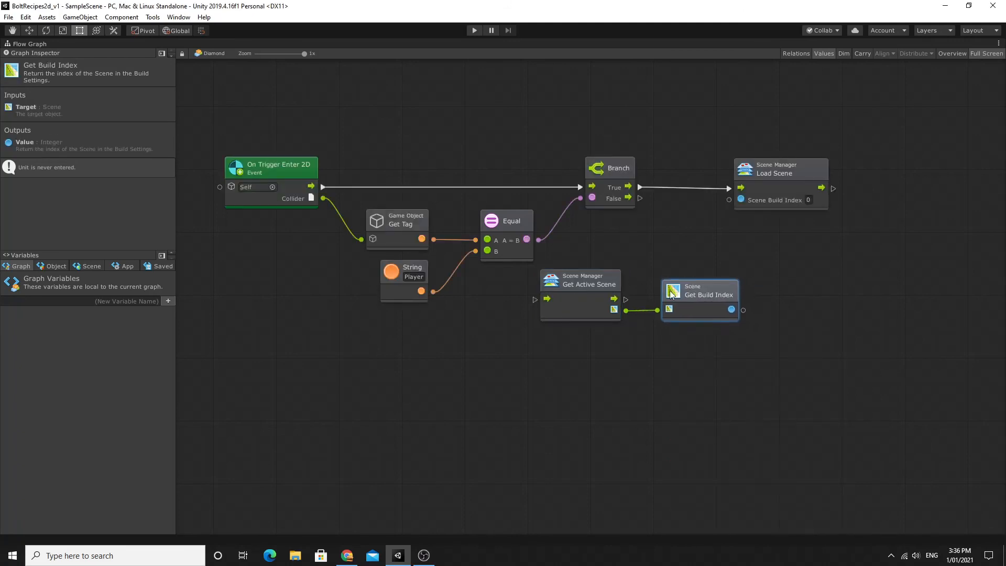
click(554, 281)
drag(555, 281, 496, 304)
drag(707, 291, 642, 312)
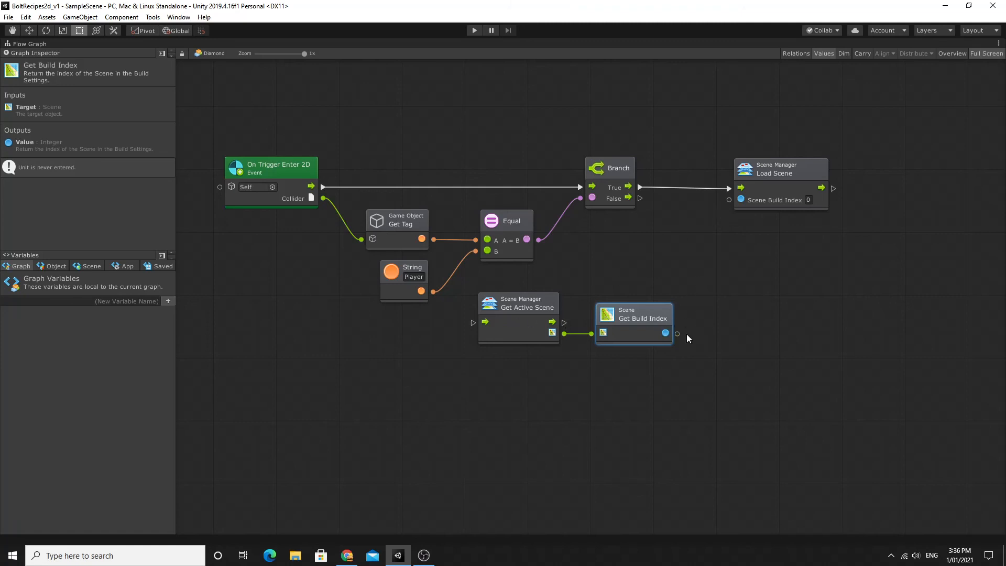
Connect the build index to an Add unit with B set to 1 and feed its sum into Load Scene's Scene Build Index.
drag(677, 333, 712, 302)
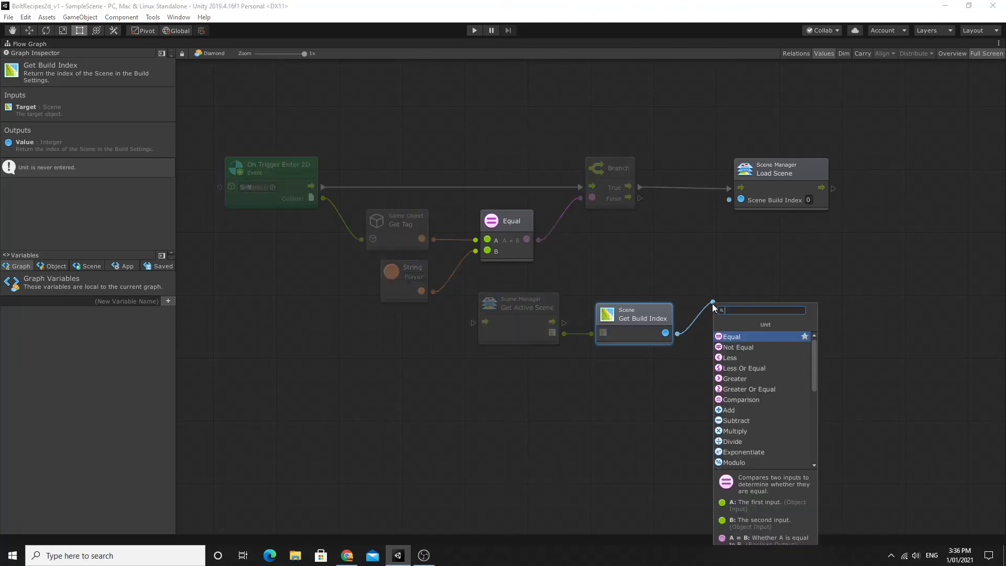
click(736, 410)
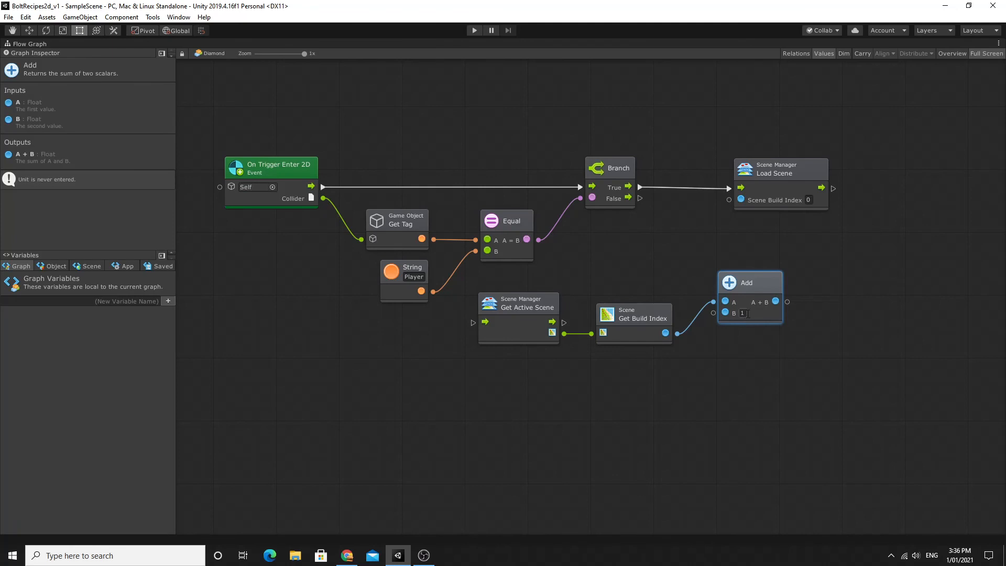
drag(794, 167, 843, 169)
drag(759, 277, 778, 201)
drag(730, 239, 745, 241)
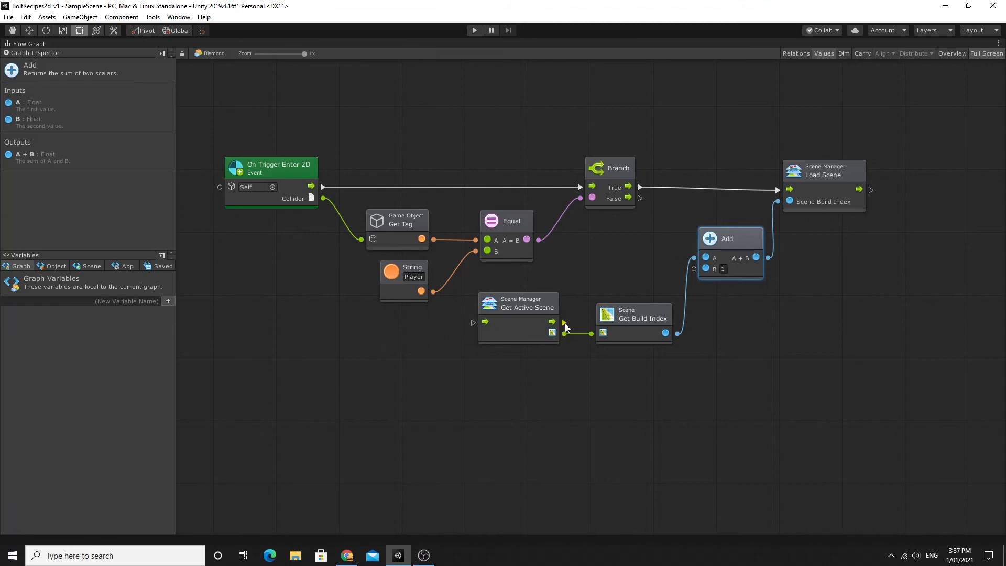
click(825, 167)
drag(824, 168, 821, 162)
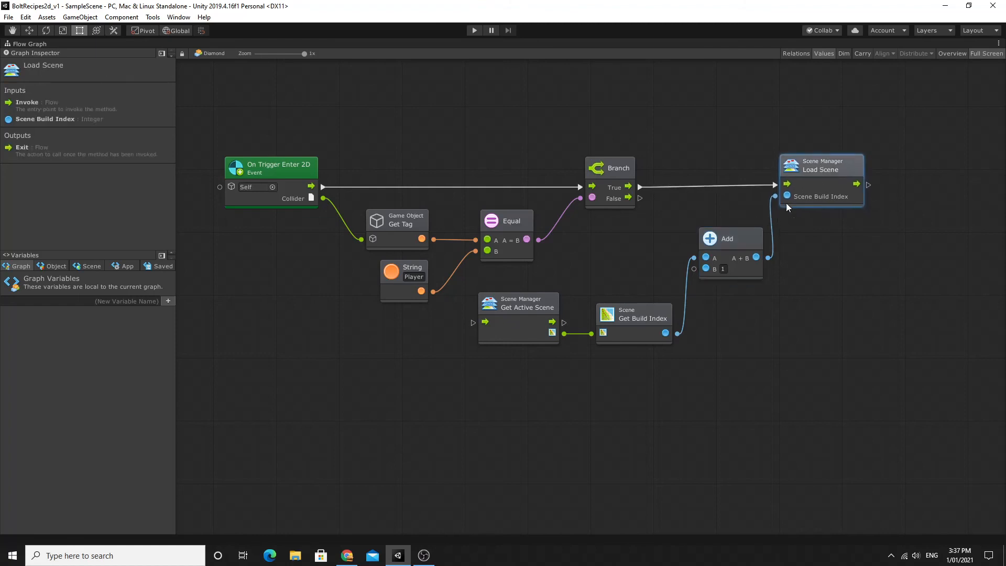
drag(766, 252, 766, 254)
Play-test the win trigger by moving the player onto the diamond with the Console open, and stop the game.
click(474, 30)
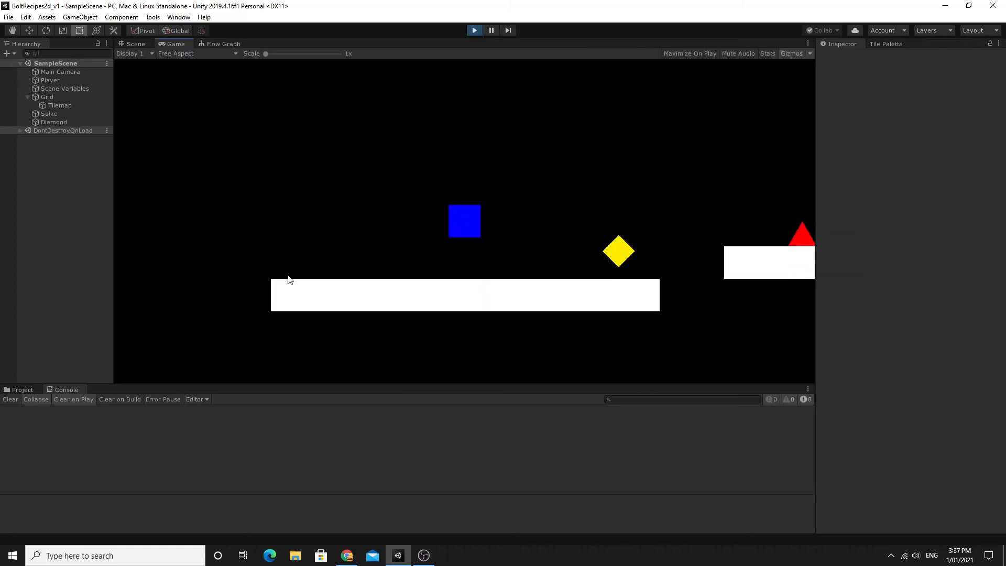
click(71, 390)
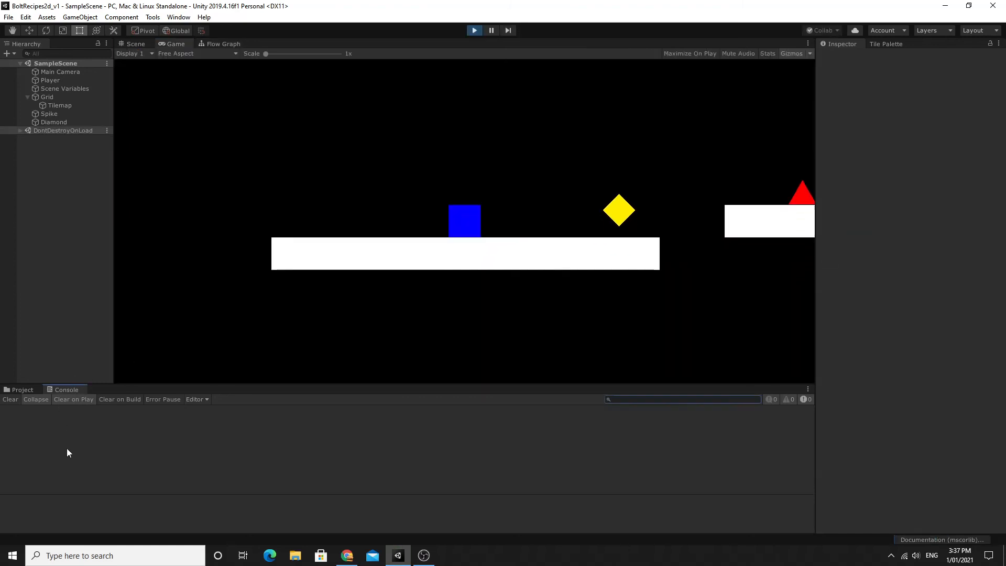
click(478, 146)
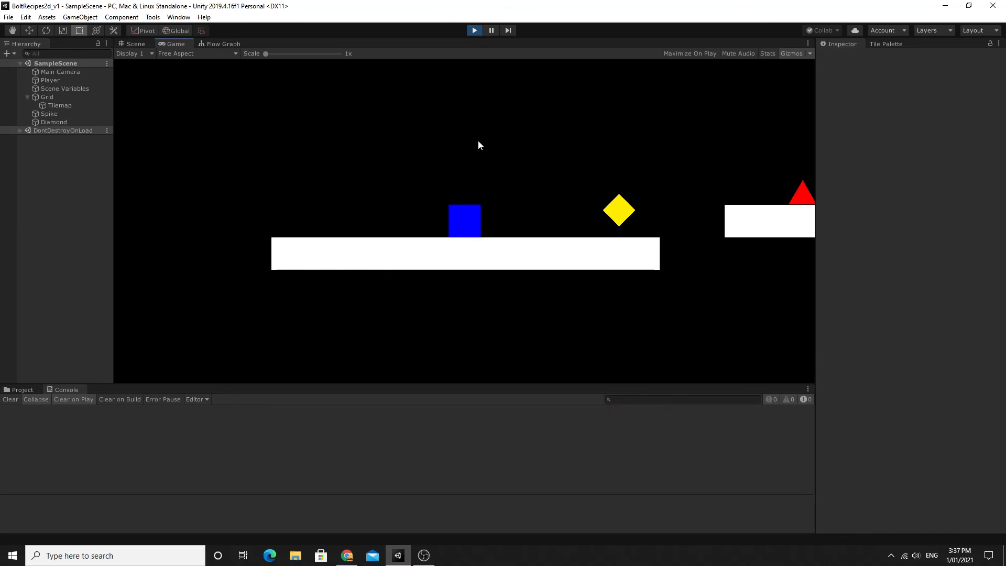
key(Right)
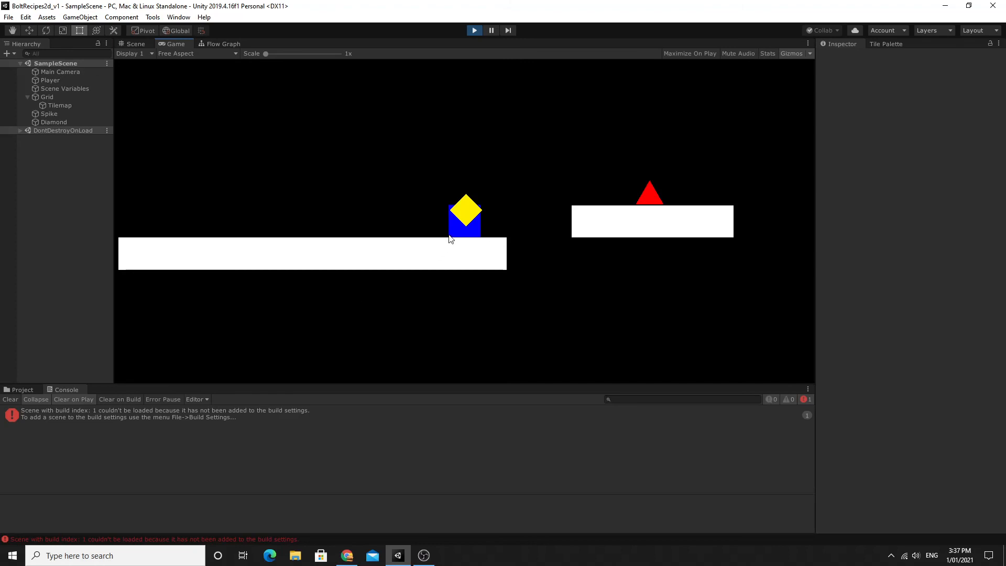
click(475, 31)
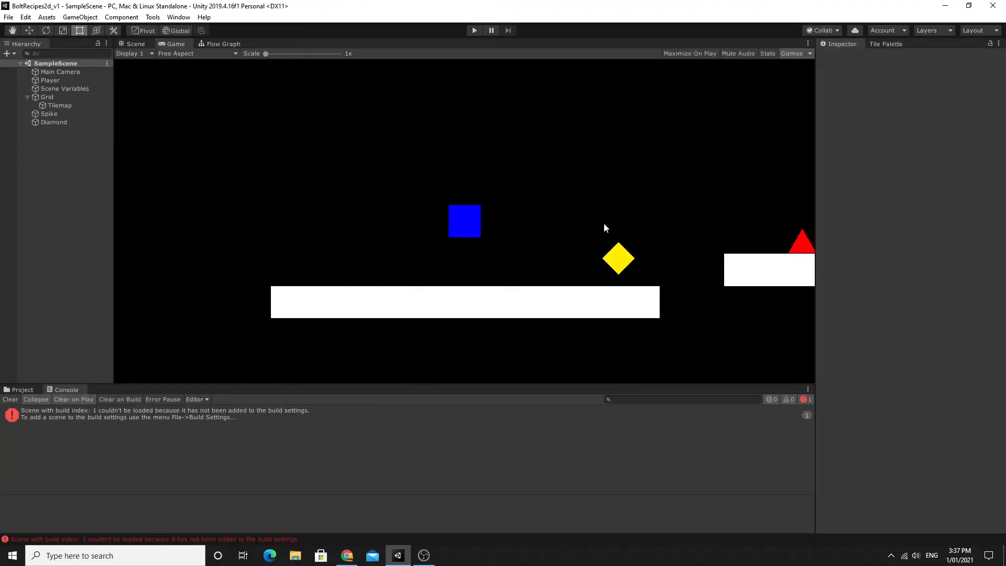
Duplicate SampleScene in the Scenes folder and name the copy Level 2.
click(23, 388)
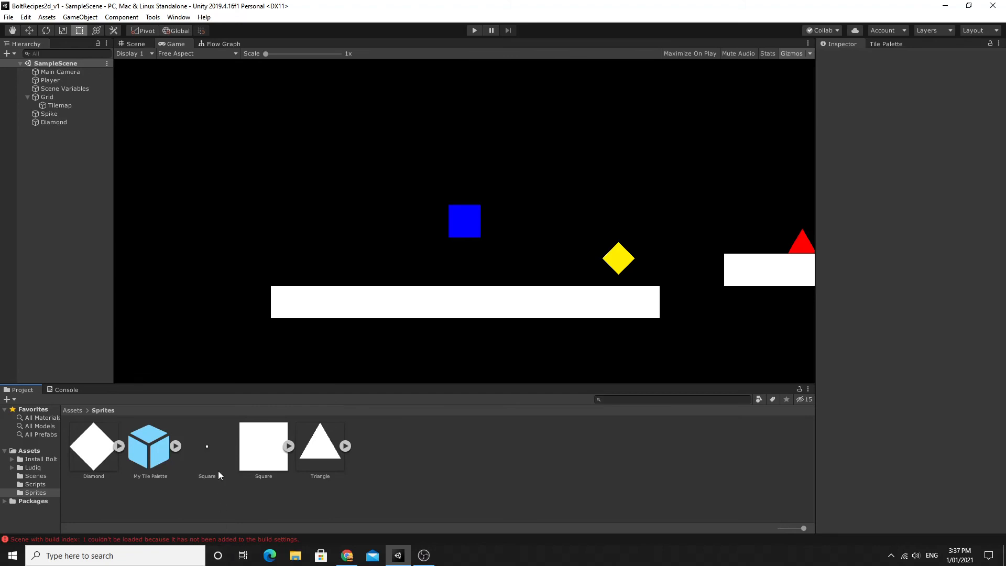
click(77, 410)
double_click(200, 458)
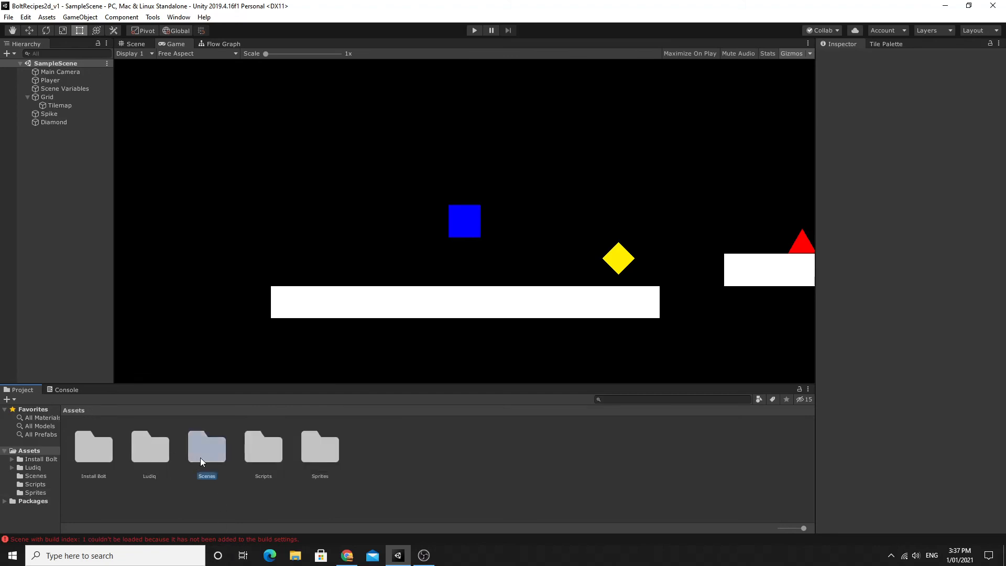
click(98, 450)
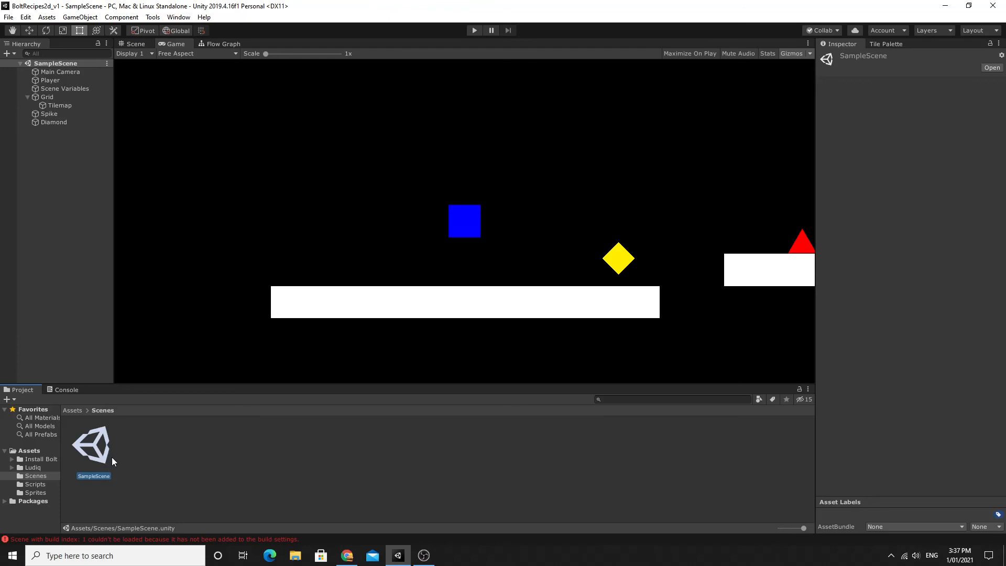
key(ctrl+d)
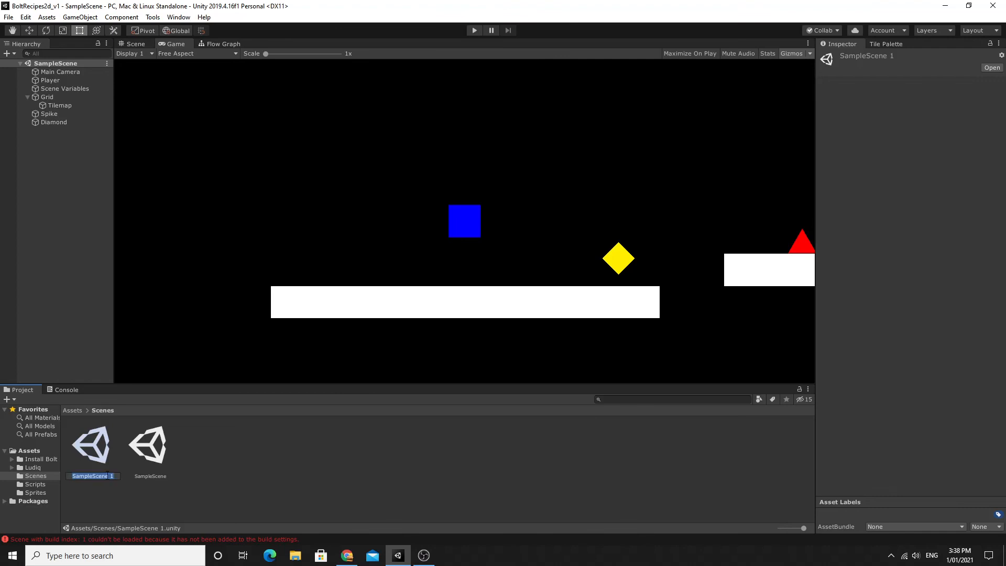
text(Level 2)
key(Return)
Rename SampleScene as Level 1 and reload the open scene.
click(149, 476)
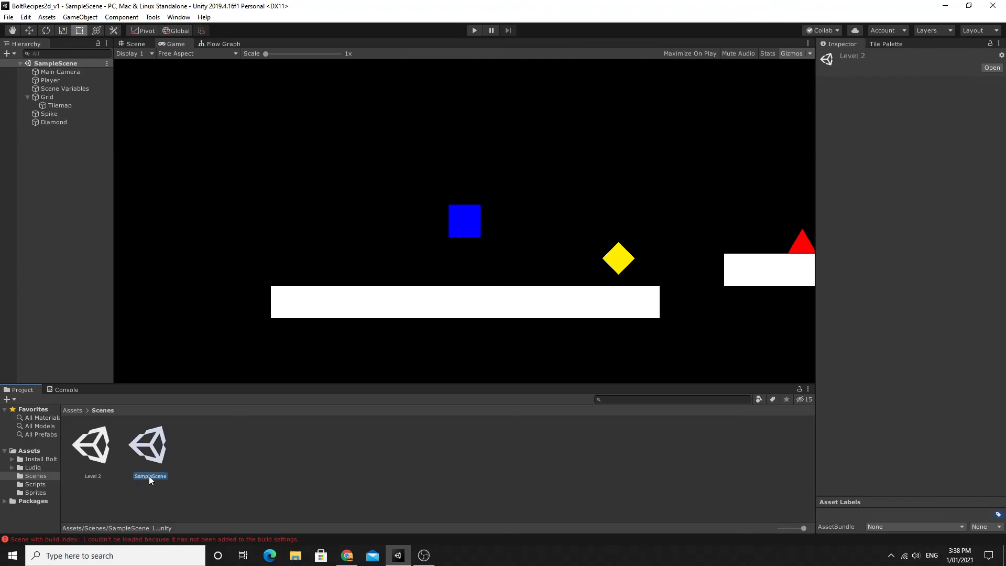
text(Level 1)
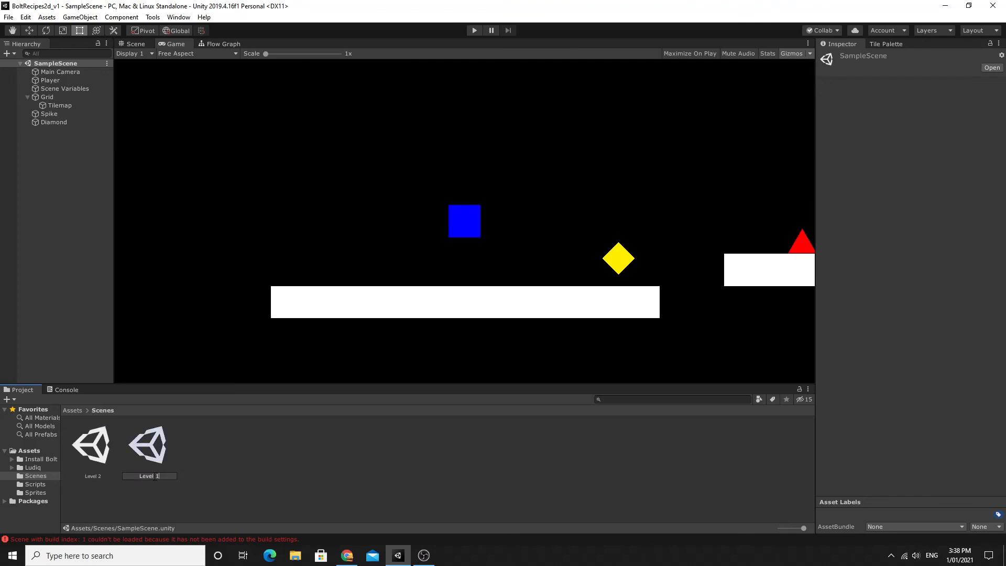
key(Return)
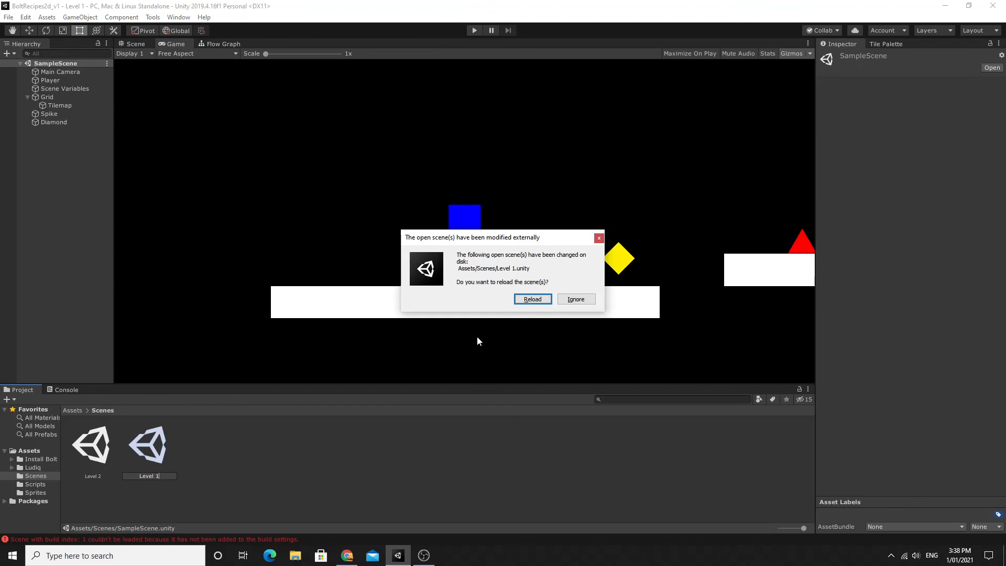
click(532, 299)
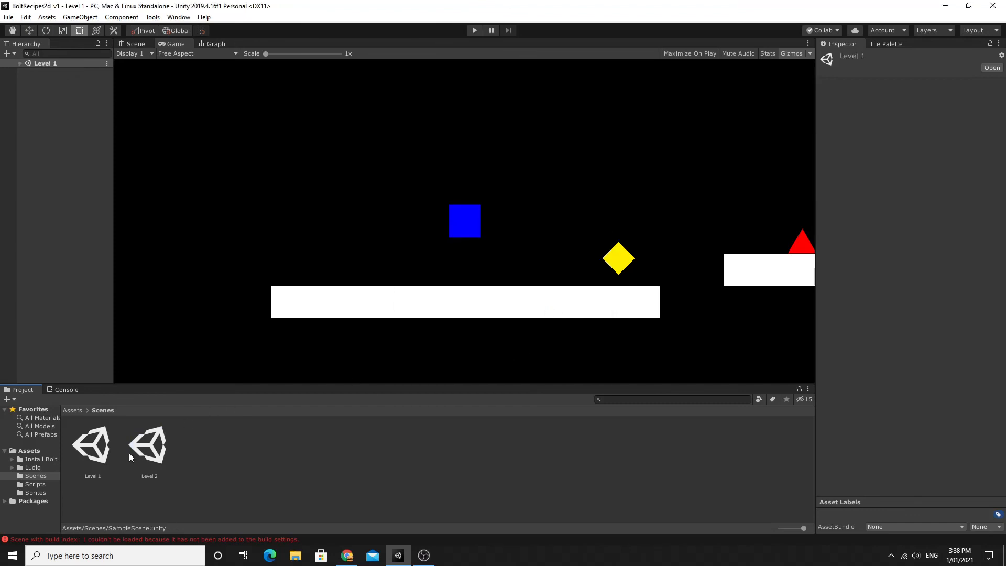
Open the Level 2 scene and move the diamond past the spike on the second platform, to about X 12.01, Y -0.38.
double_click(100, 452)
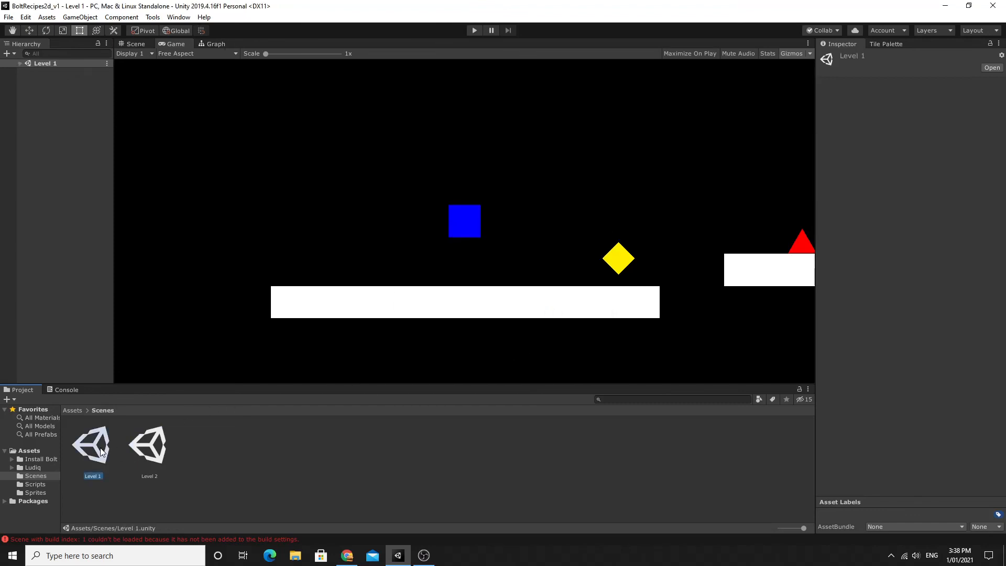
click(155, 453)
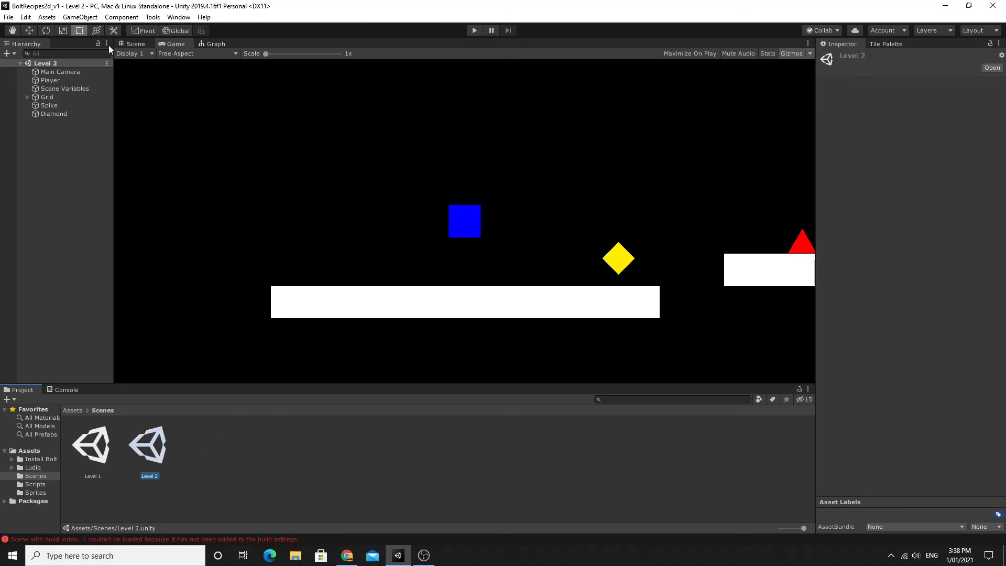
click(617, 269)
click(140, 43)
middle_drag(559, 278, 438, 321)
drag(474, 282, 692, 257)
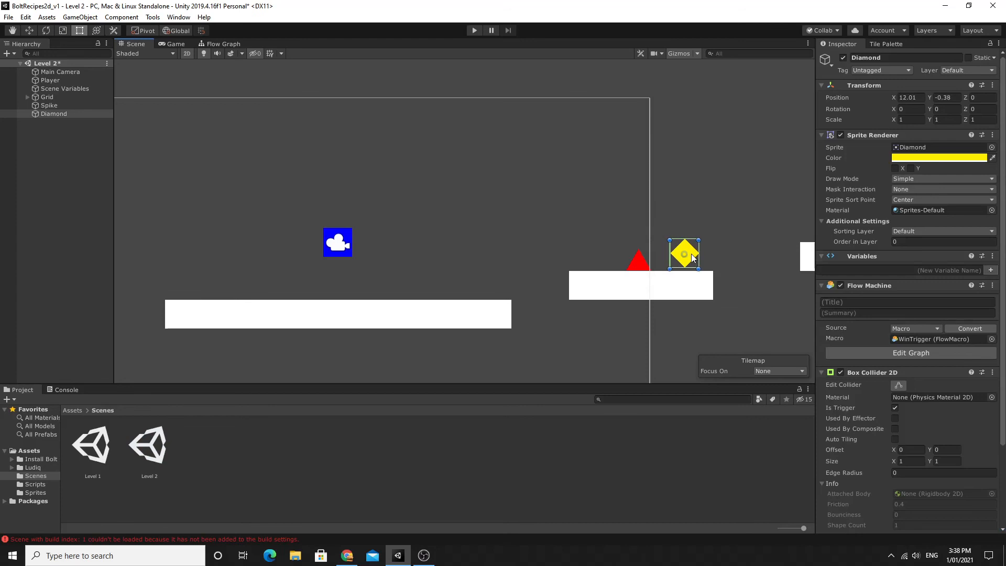
Move the spike in Level 2 onto the first platform, to about X 4.89, Y -1.75, and save the scene.
click(642, 266)
drag(643, 262, 481, 290)
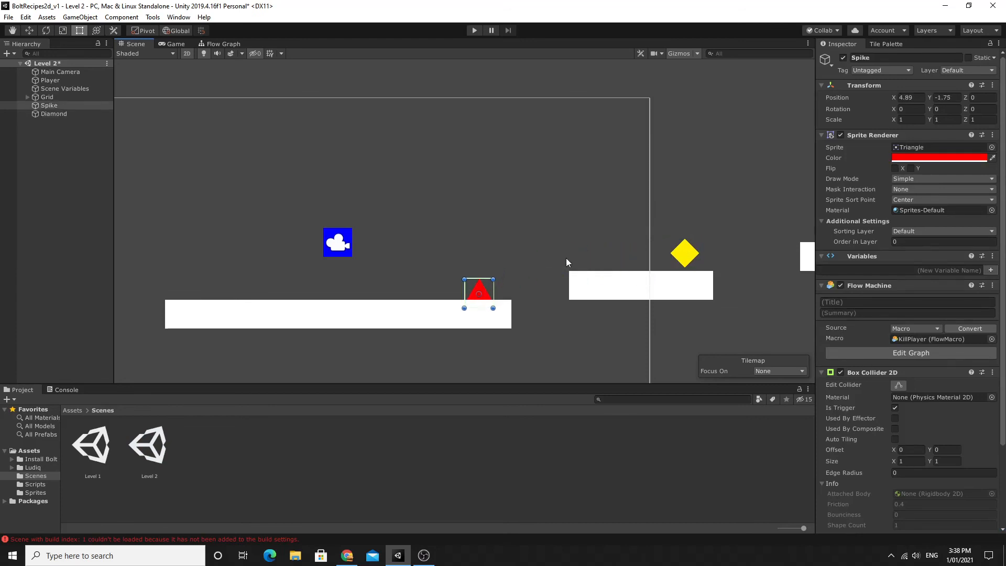
key(ctrl+s)
Open and save the Level 1 scene, play-test it by moving the player onto the diamond, and stop the game.
double_click(90, 447)
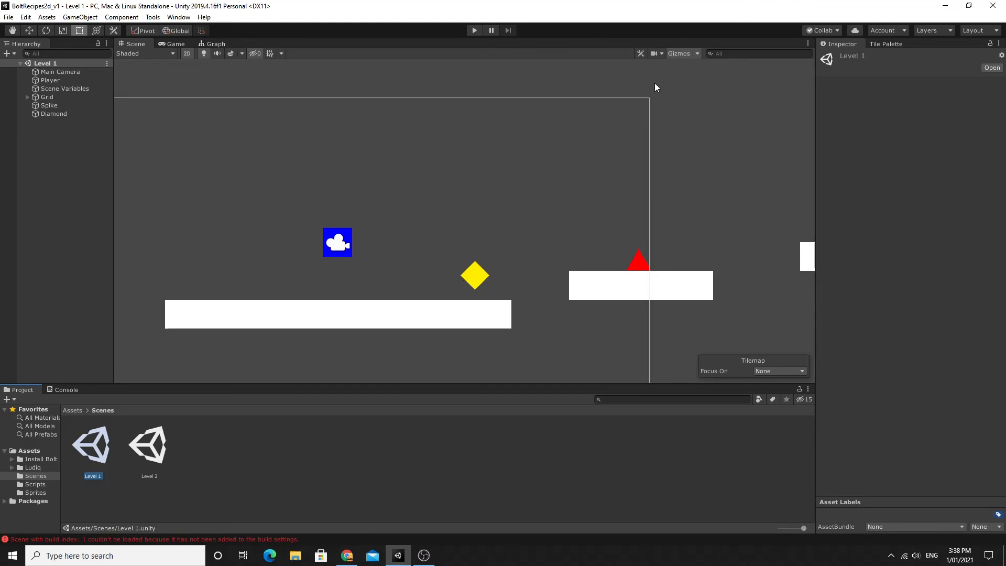
click(9, 17)
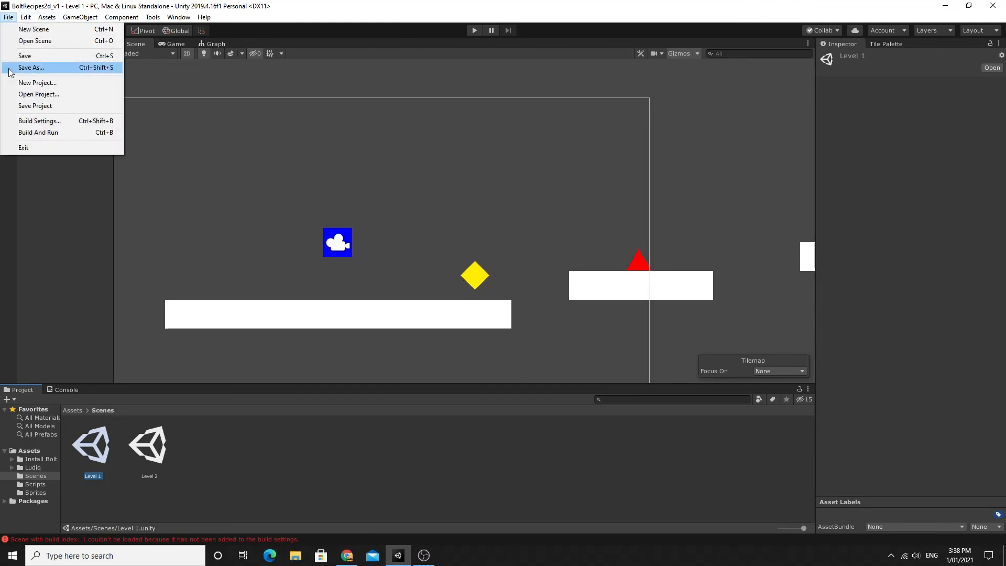
click(34, 56)
click(474, 31)
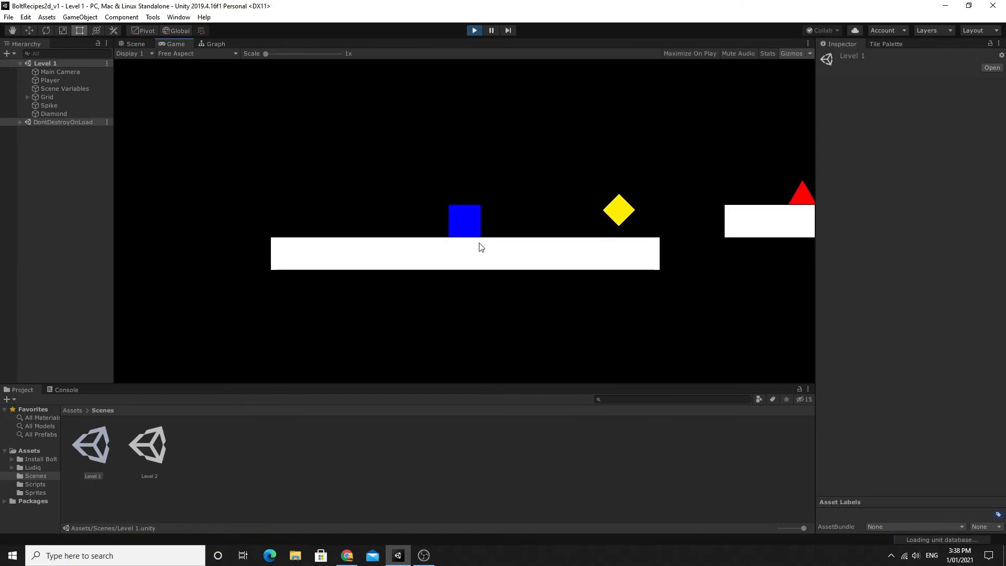
key(Right)
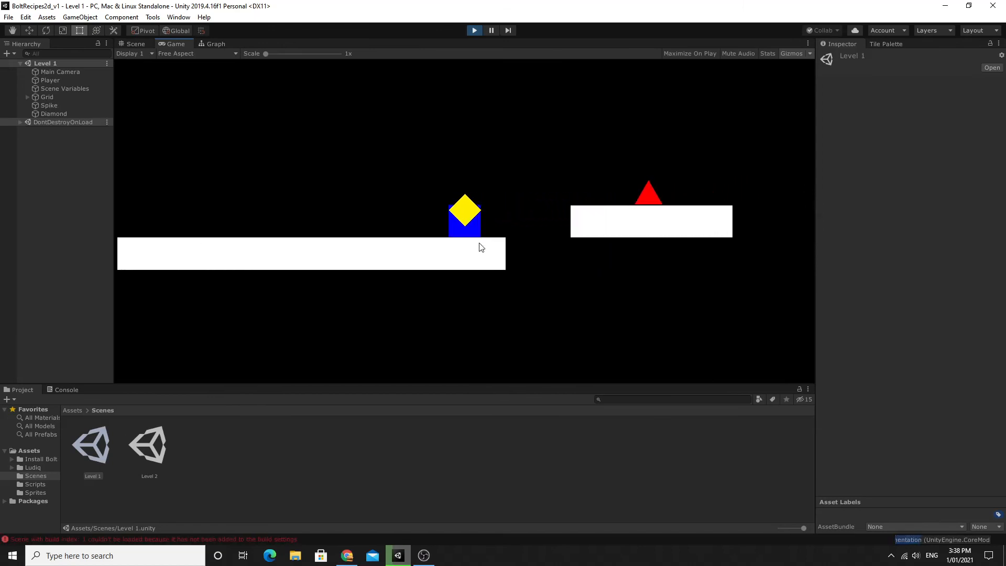
key(Left)
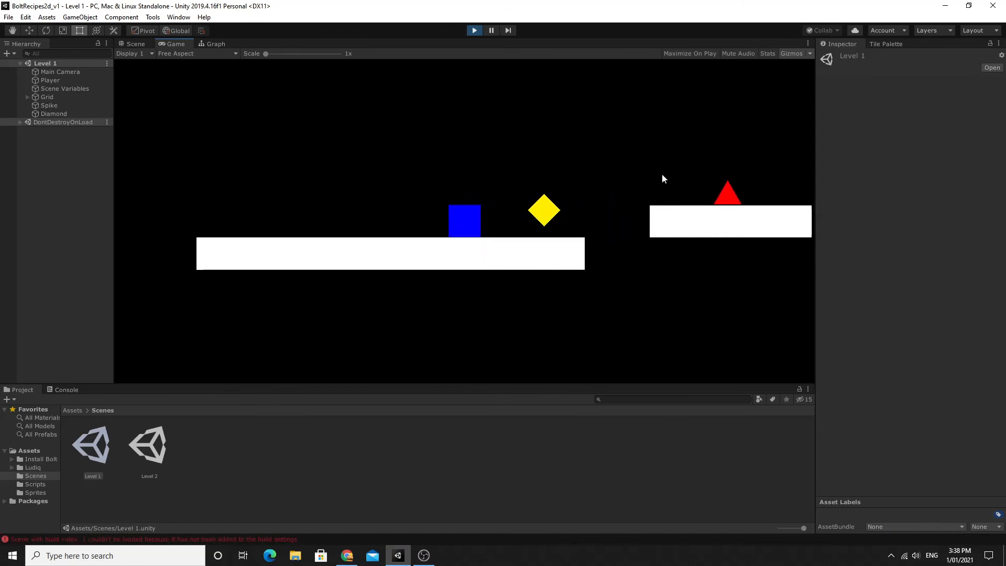
click(474, 30)
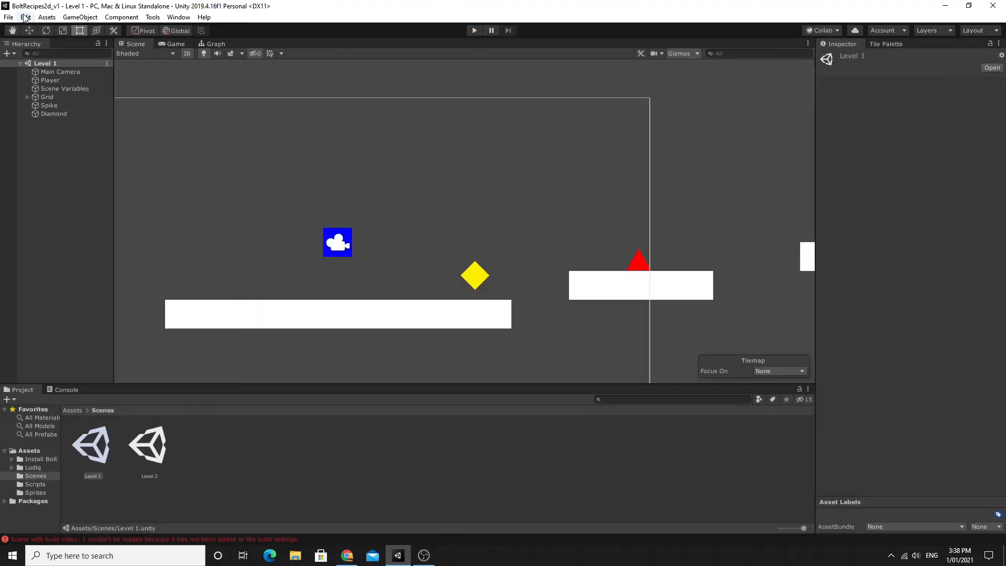
Add the Level 2 scene to the Scenes In Build list after Level 1 in the Build Settings.
click(9, 18)
click(40, 120)
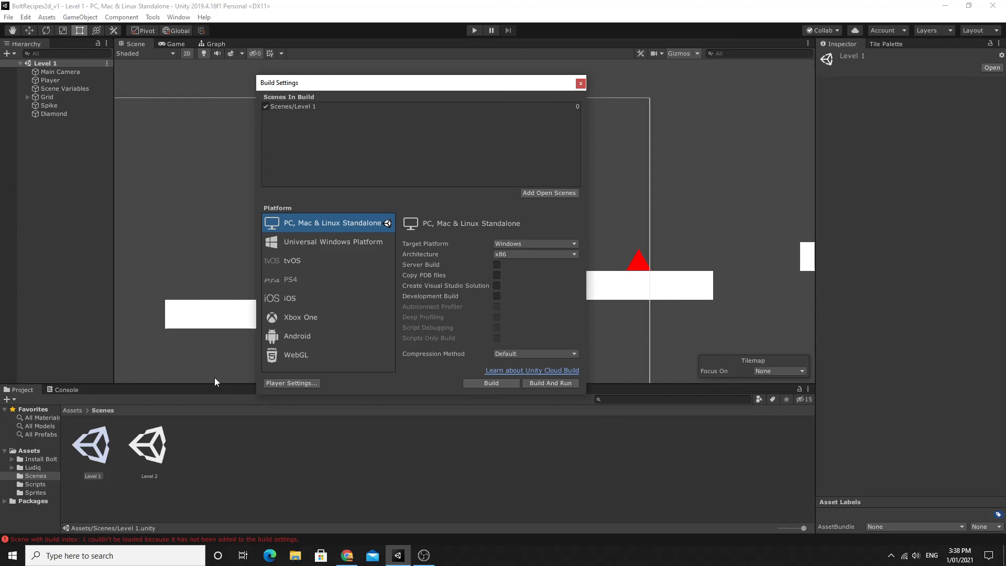
drag(153, 451, 301, 133)
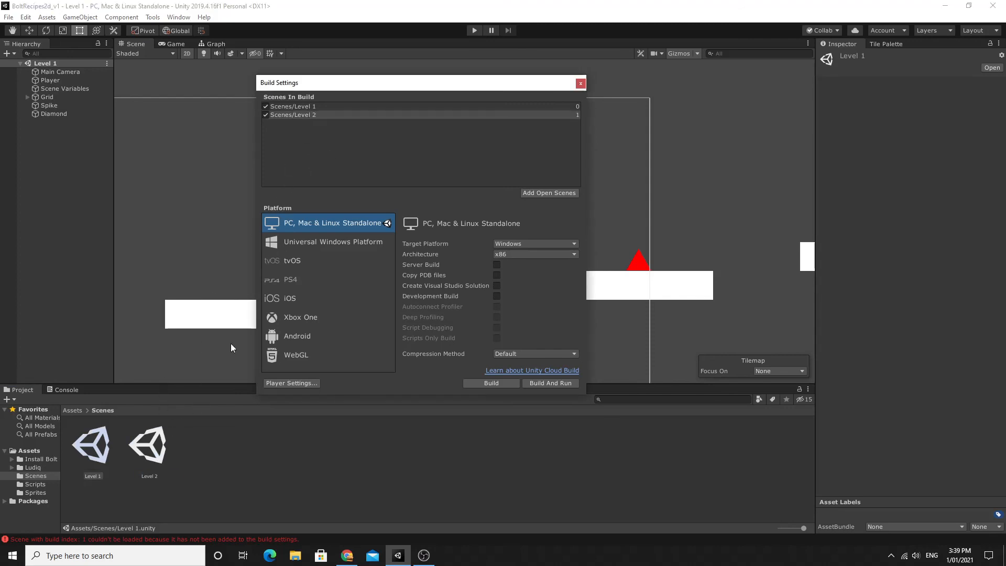
click(581, 83)
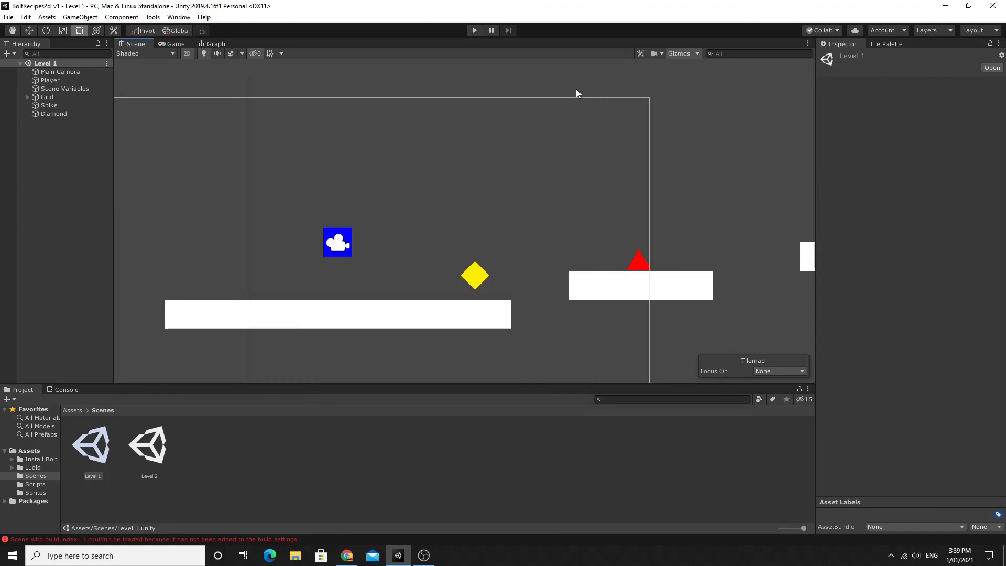
Play-test from Level 1 through its diamond into Level 2, jump past the spike to the second diamond, and stop the game.
click(475, 30)
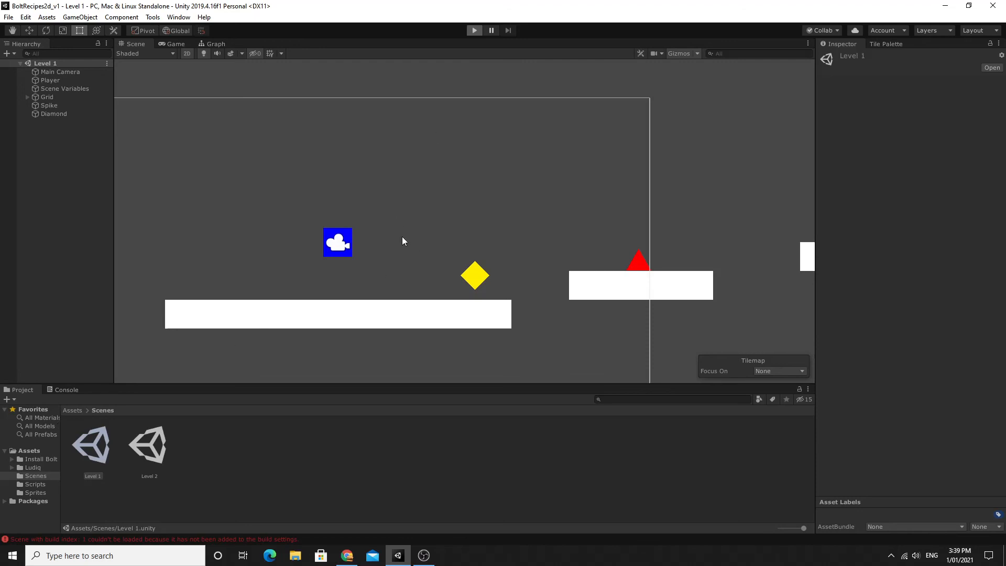
key(Right)
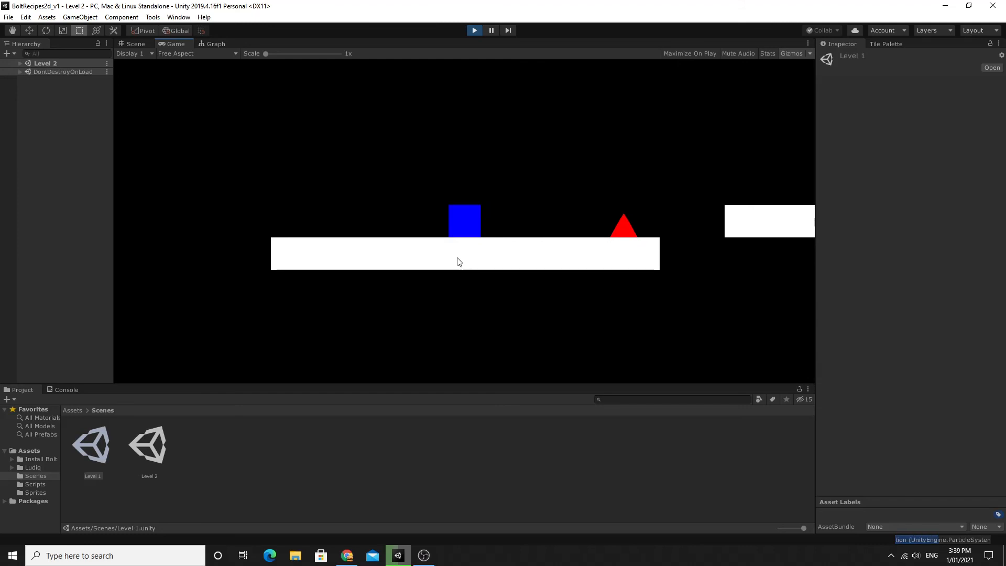
key(space)
key(Right)
key(space)
key(Right)
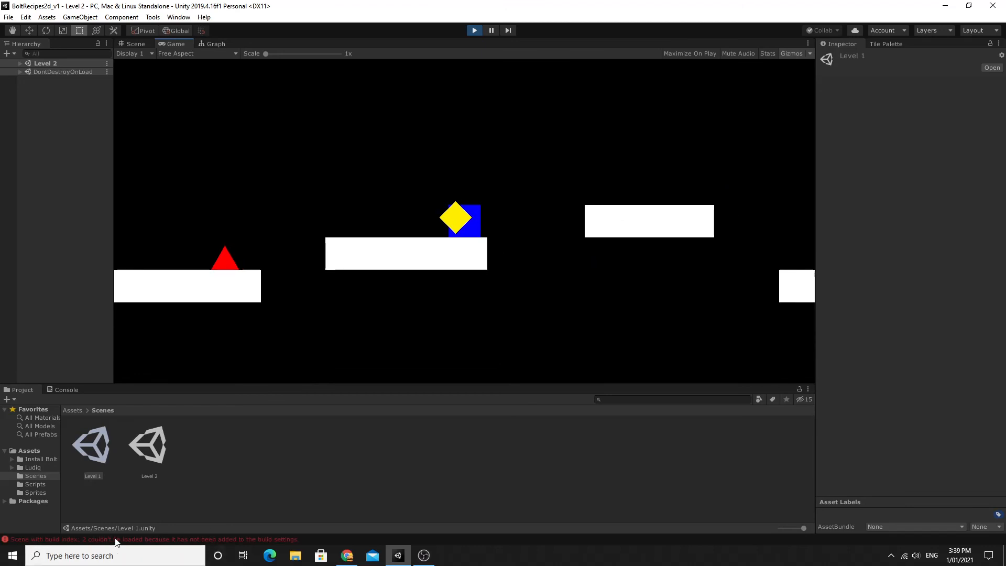
click(473, 30)
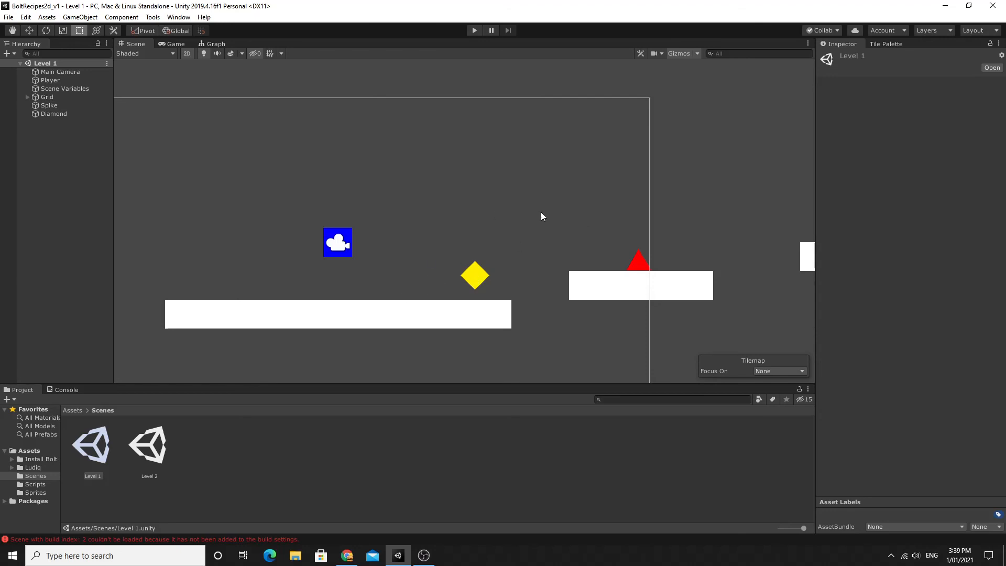
Look over the platforms in the Level 1 scene and save the scene.
middle_drag(549, 250, 489, 257)
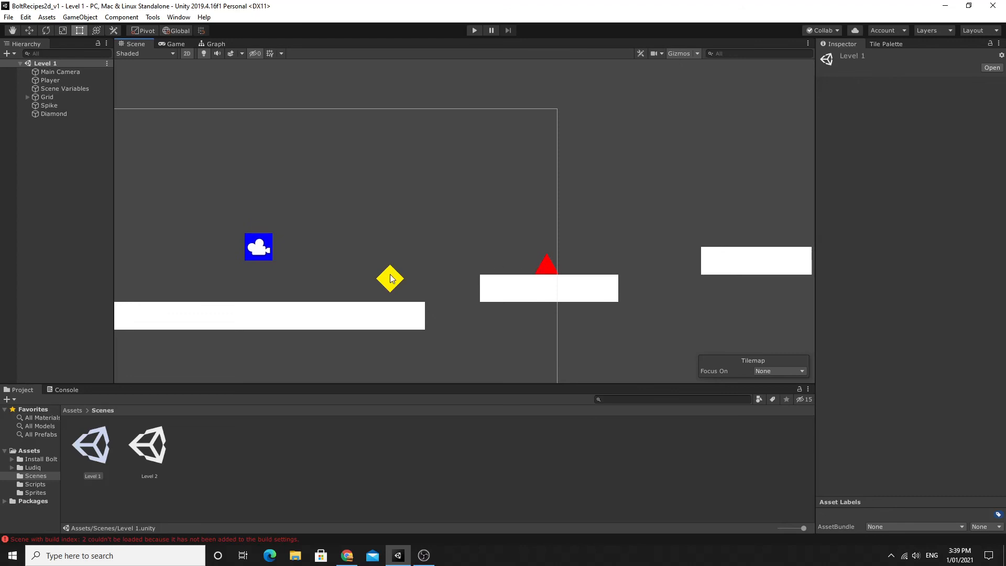
middle_drag(582, 283, 520, 289)
middle_drag(354, 266, 519, 245)
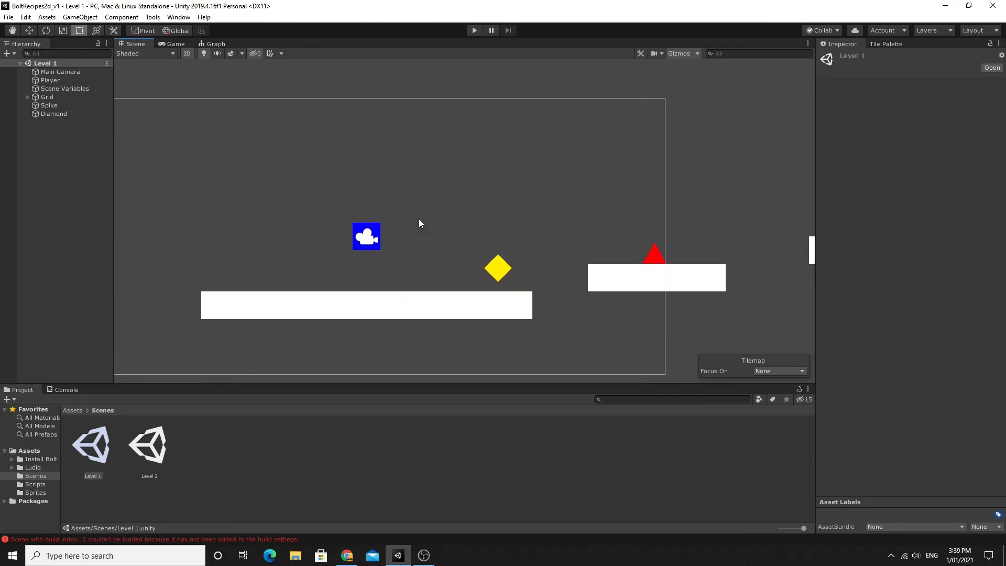
click(8, 18)
click(21, 56)
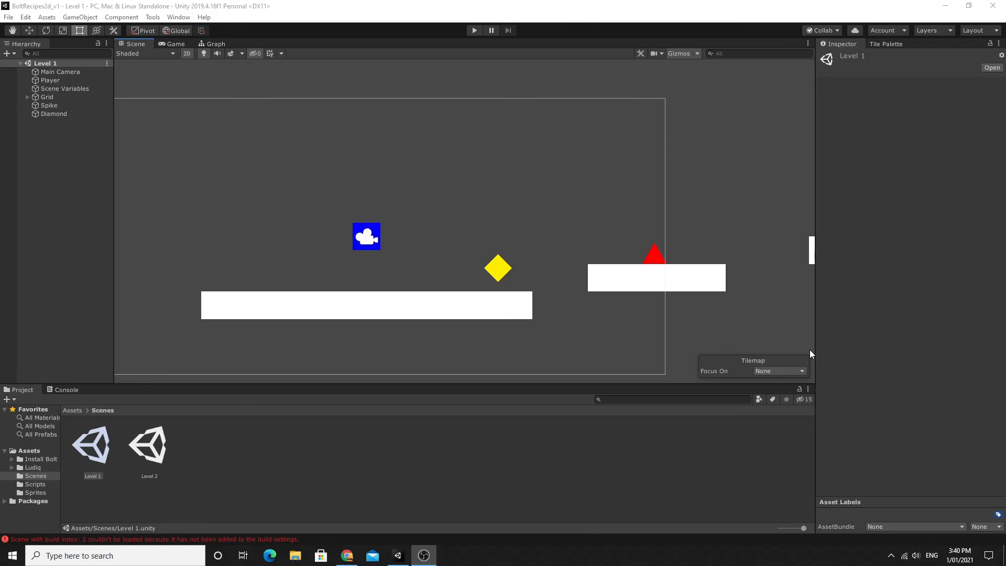
Open the Player's DieBelow flow graph for editing.
click(52, 81)
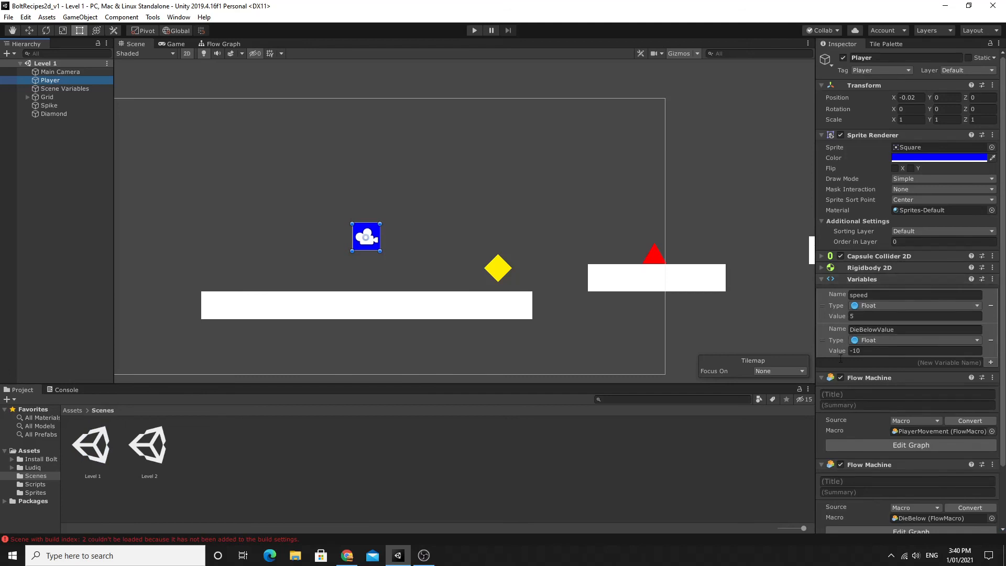
scroll(857, 319, down, 3)
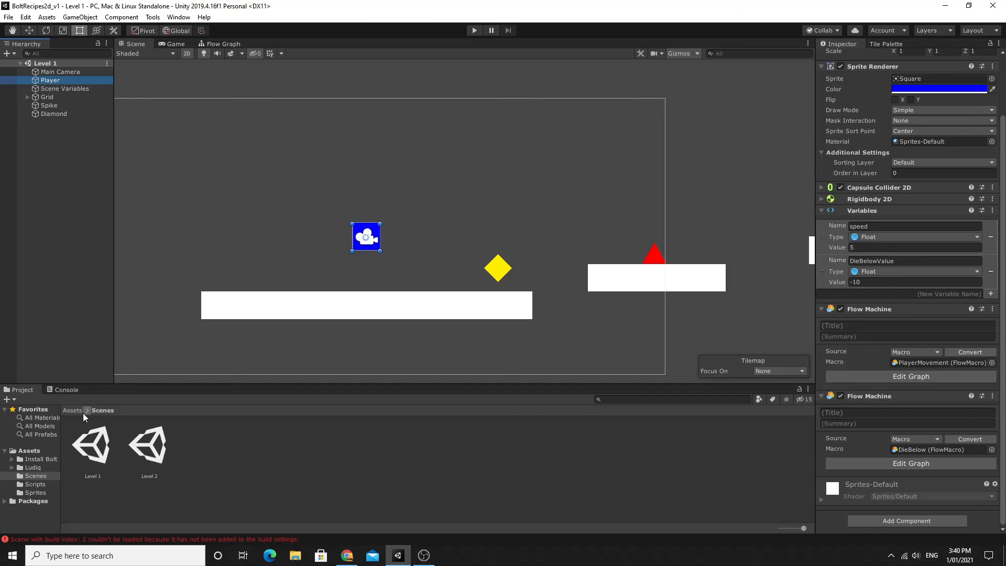
click(225, 44)
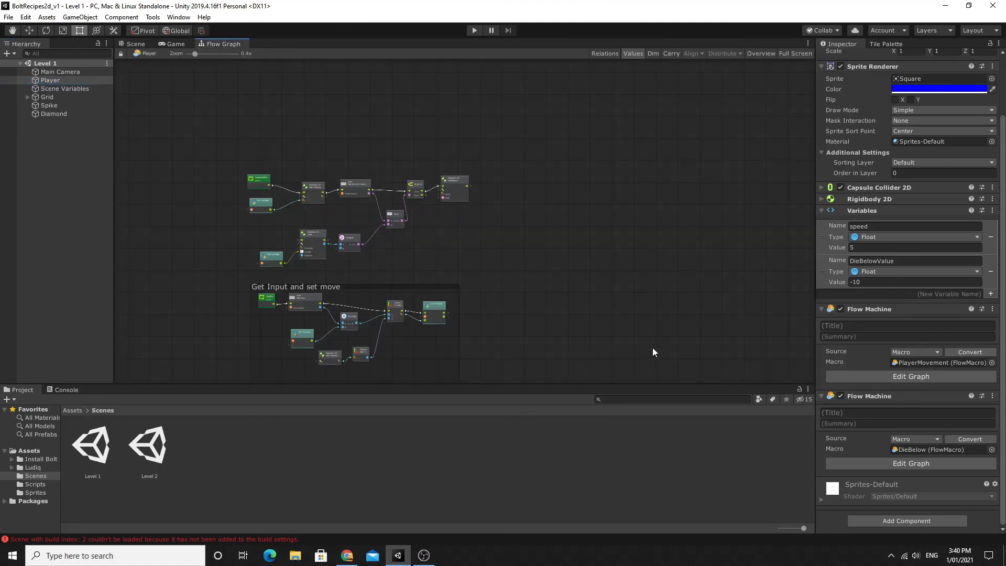
click(919, 464)
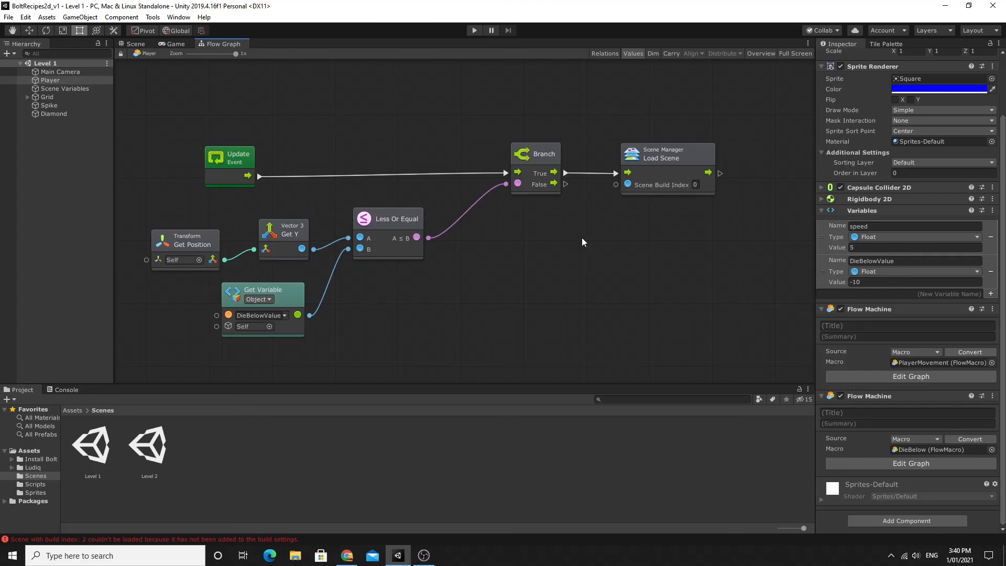
Add a Scene Manager Get Active Scene node to the DieBelow graph, below the Branch node.
right_click(485, 259)
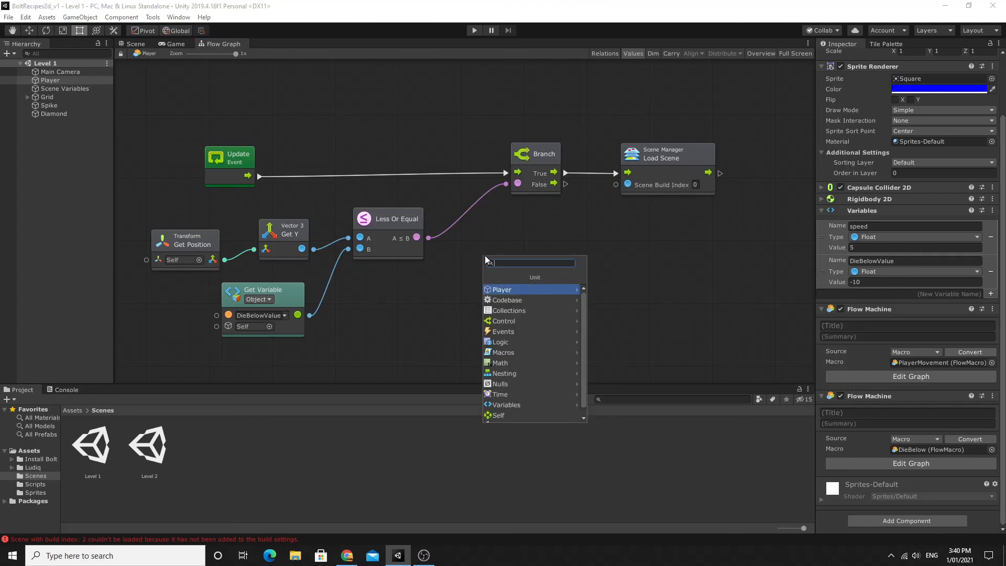
text(scene)
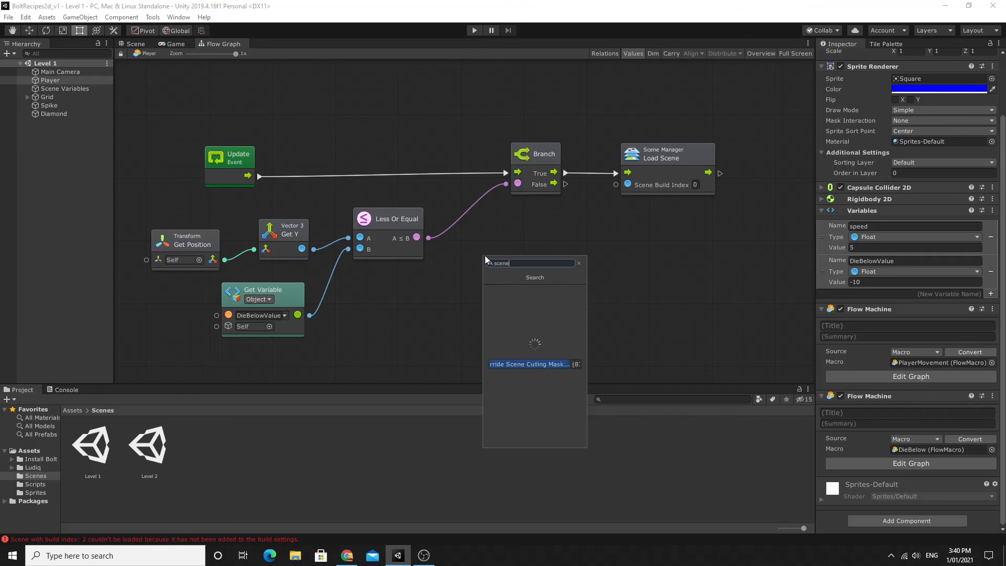
key(Return)
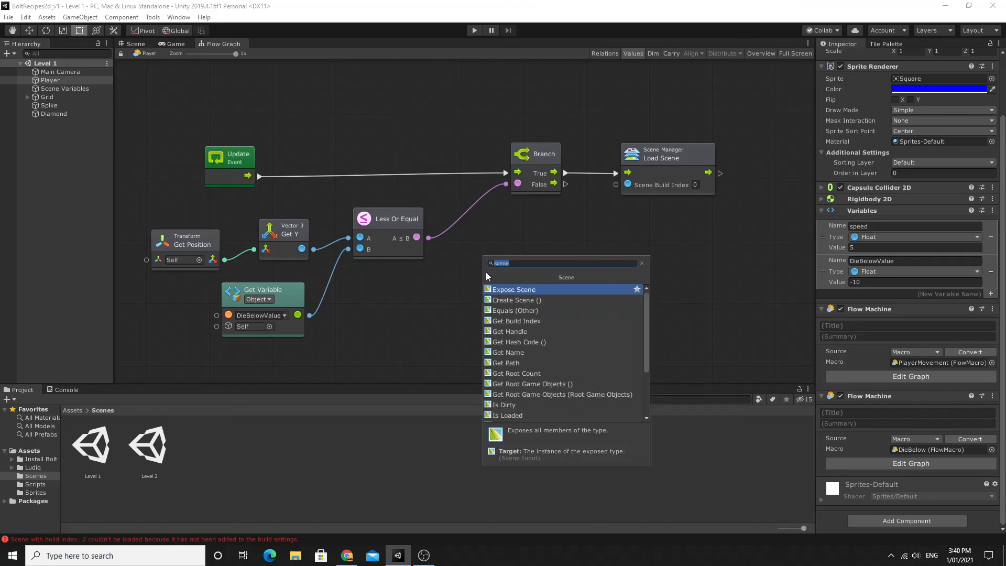
click(487, 277)
click(515, 313)
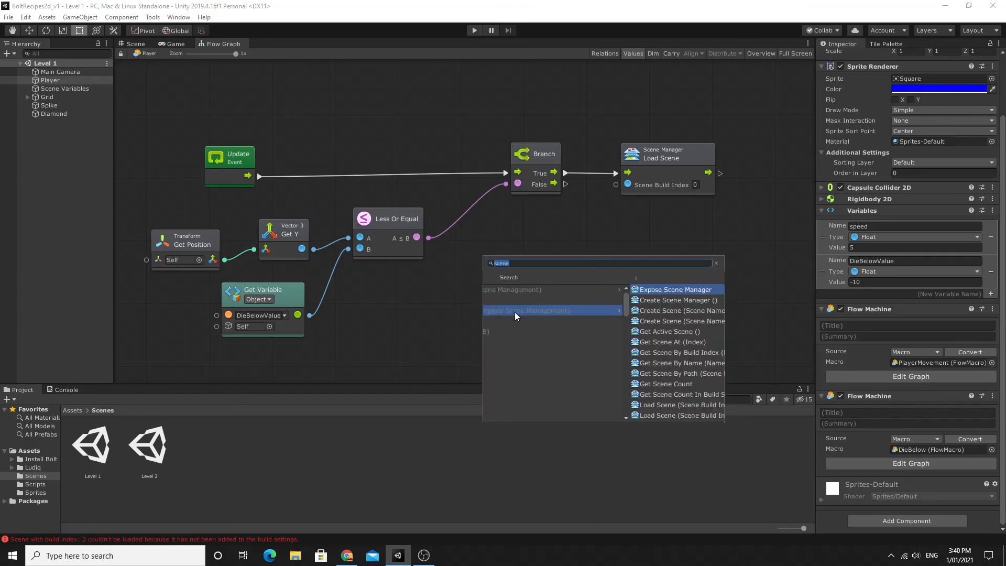
click(538, 333)
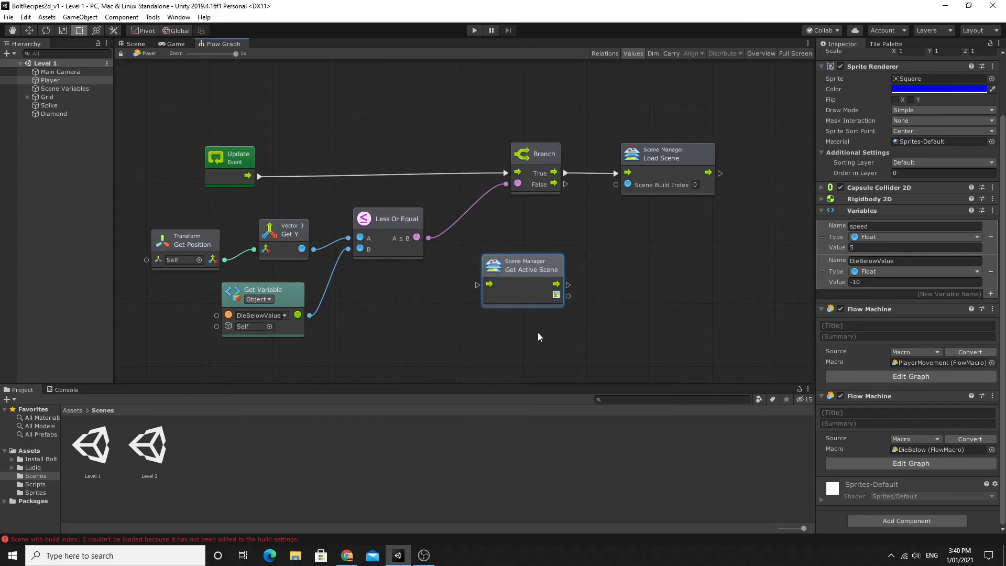
drag(535, 265, 515, 266)
Feed the active scene into a new Get Build Index node and connect its output to Load Scene's Scene Build Index.
drag(549, 297, 580, 302)
click(599, 337)
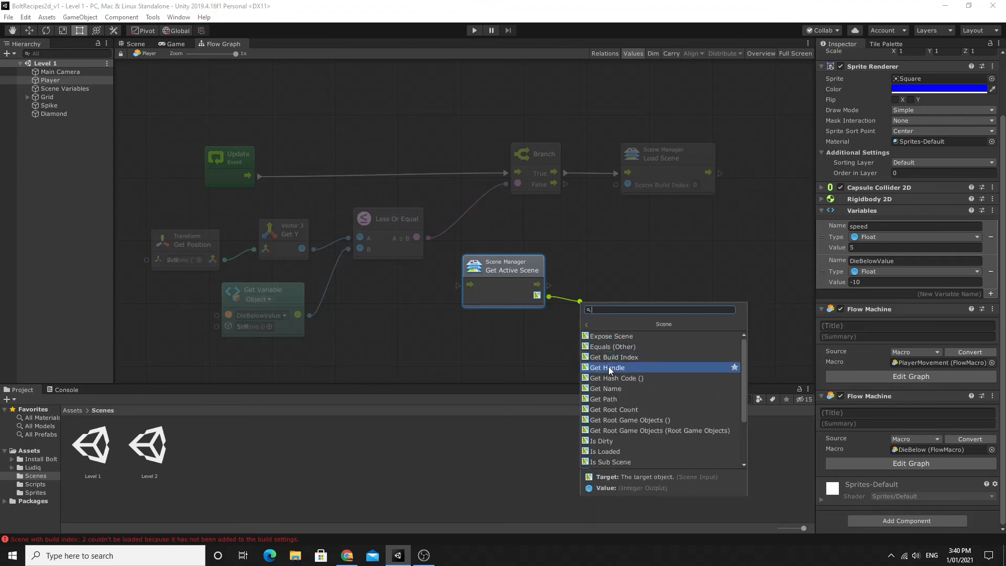
click(611, 359)
drag(462, 235, 644, 339)
drag(628, 284, 616, 184)
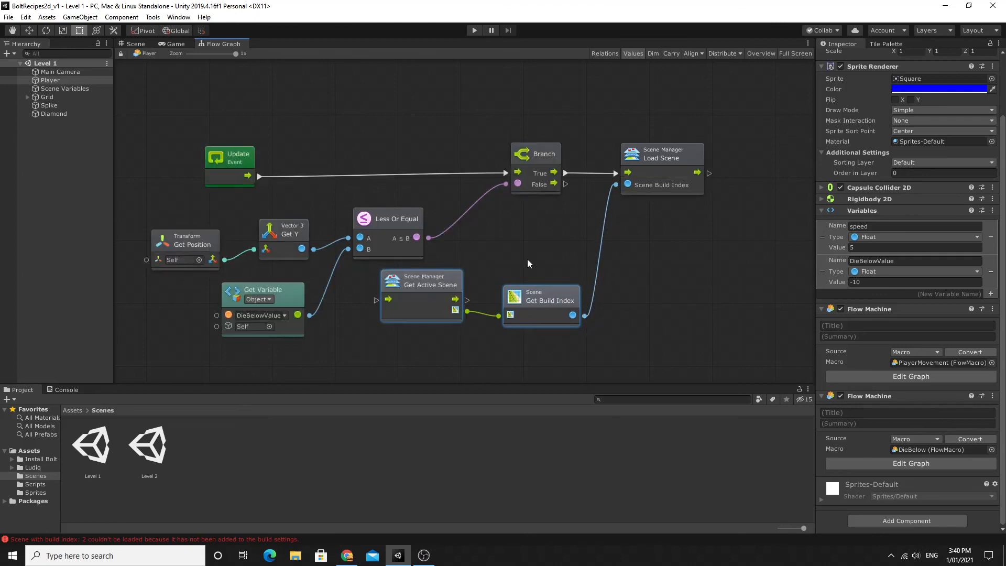
Tidy the layout of the Get Active Scene and Get Build Index nodes beneath the Less Or Equal and Branch nodes.
drag(454, 282, 459, 288)
click(472, 276)
drag(545, 294, 540, 265)
drag(435, 289, 438, 289)
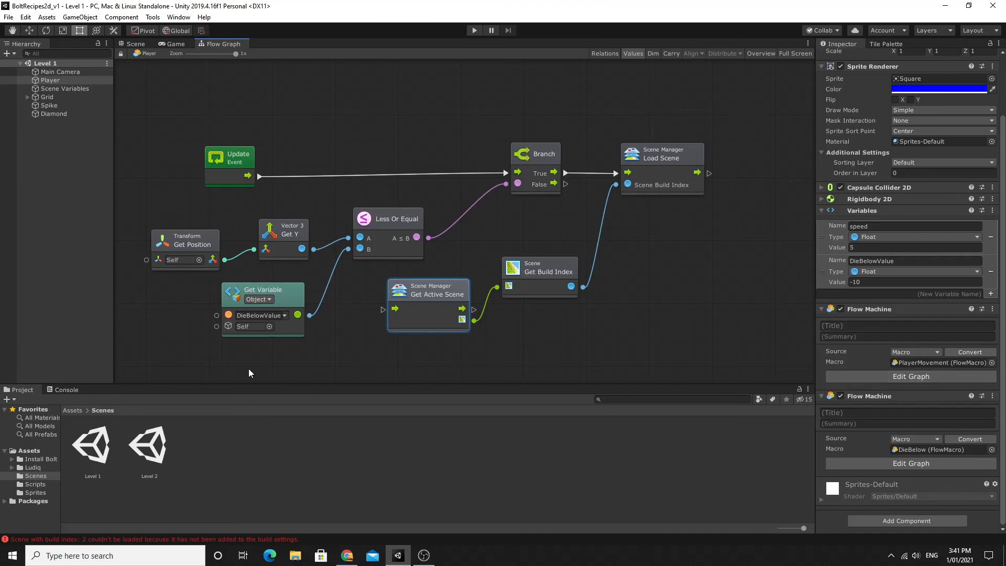
Show the Spike's KillPlayer graph and add a Scene Manager Get Active Scene node below the Branch node.
click(51, 105)
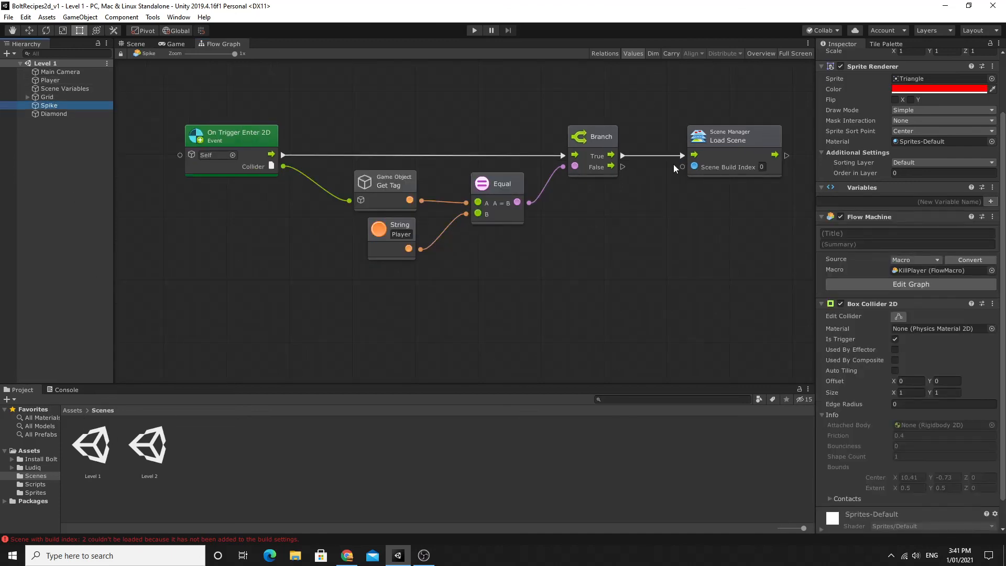
click(727, 140)
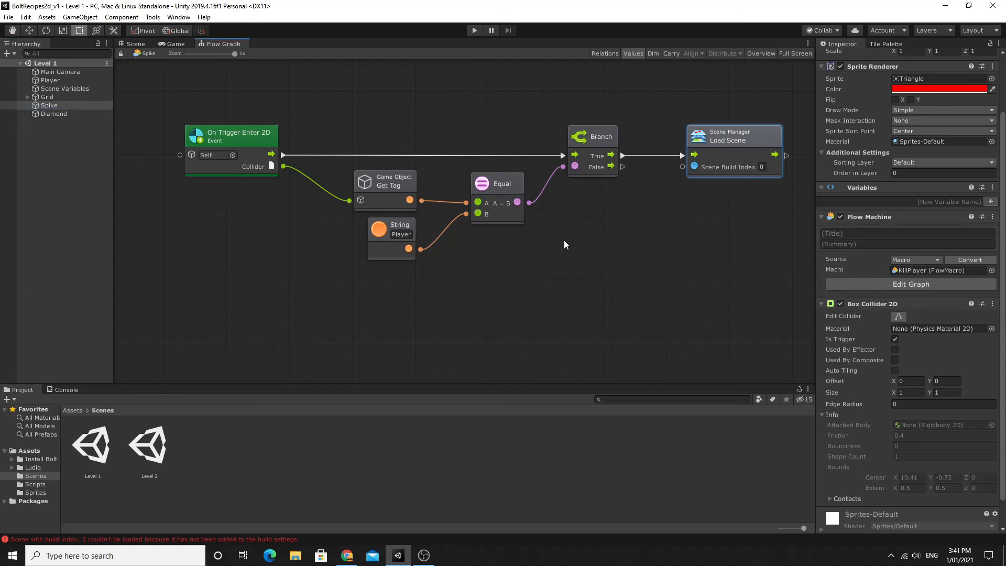
right_click(564, 234)
click(572, 237)
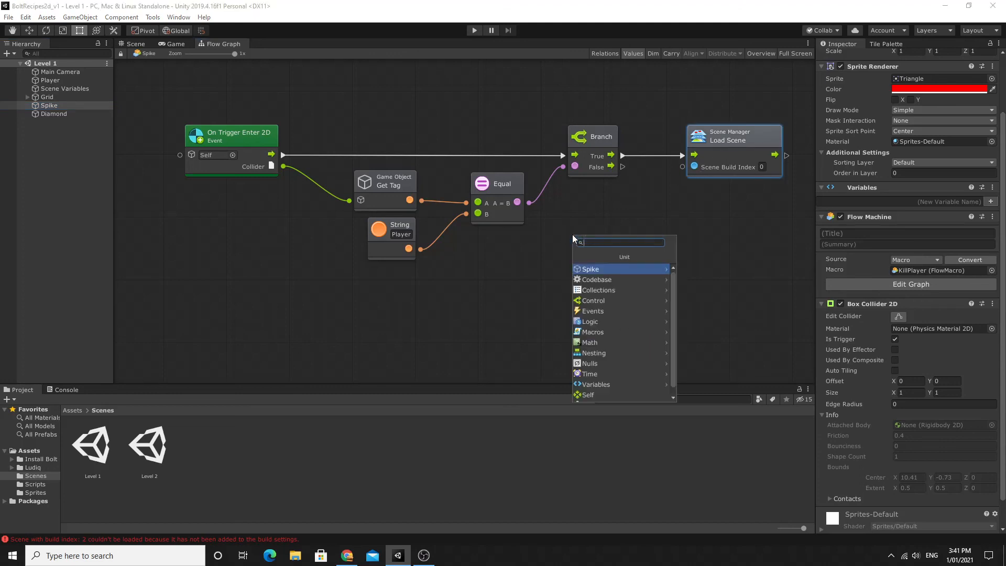
text(SCene)
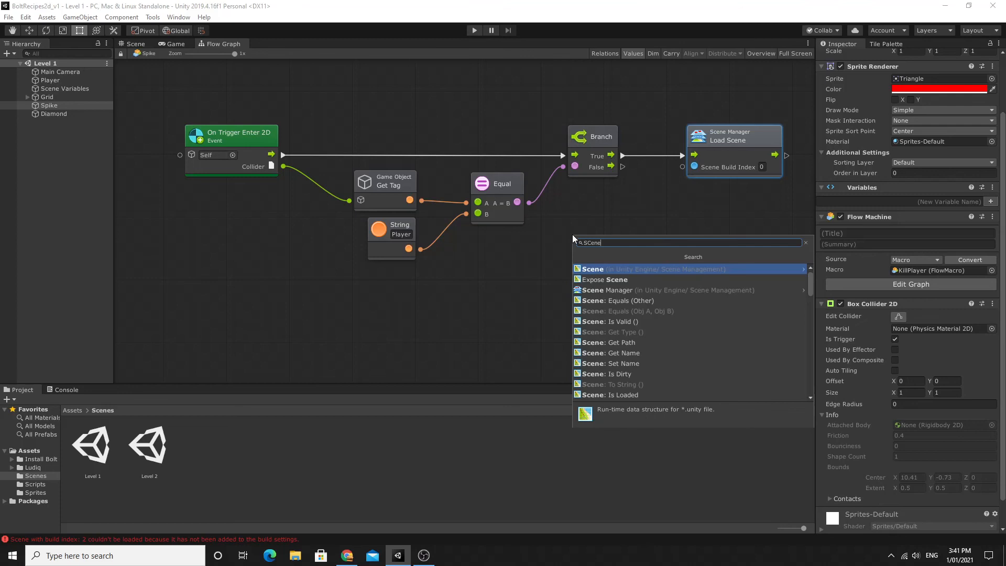
click(608, 290)
key(Down)
key(Down)
key(Down)
key(Down)
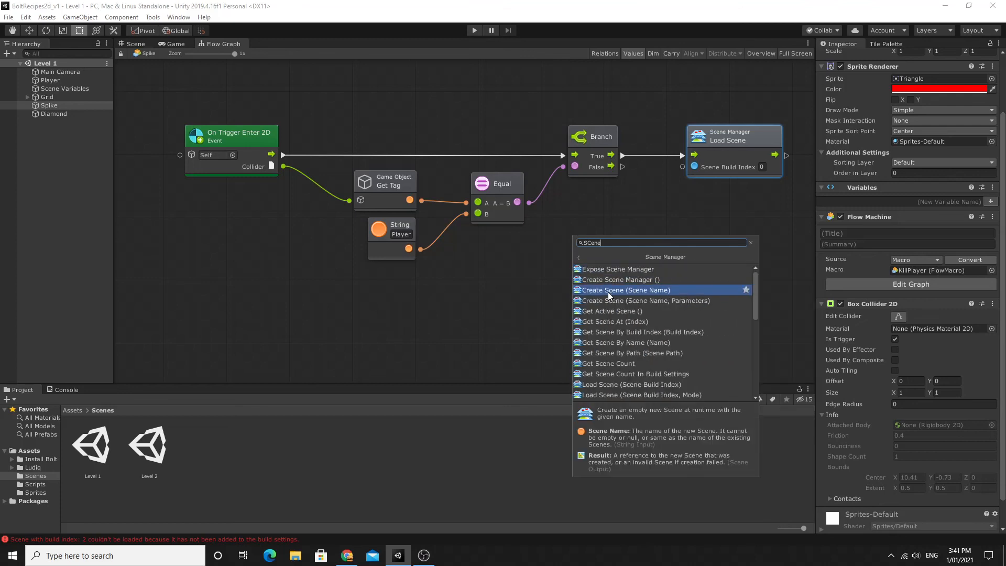
key(Return)
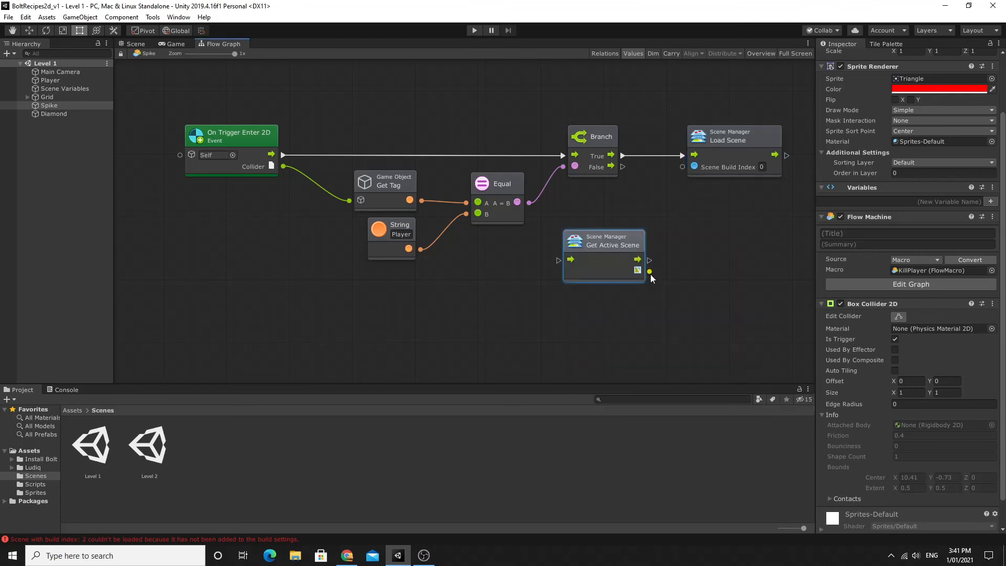
Feed Get Active Scene into a new Get Build Index node, connect it to Load Scene's Scene Build Index, and tidy both nodes' positions.
drag(640, 266, 579, 288)
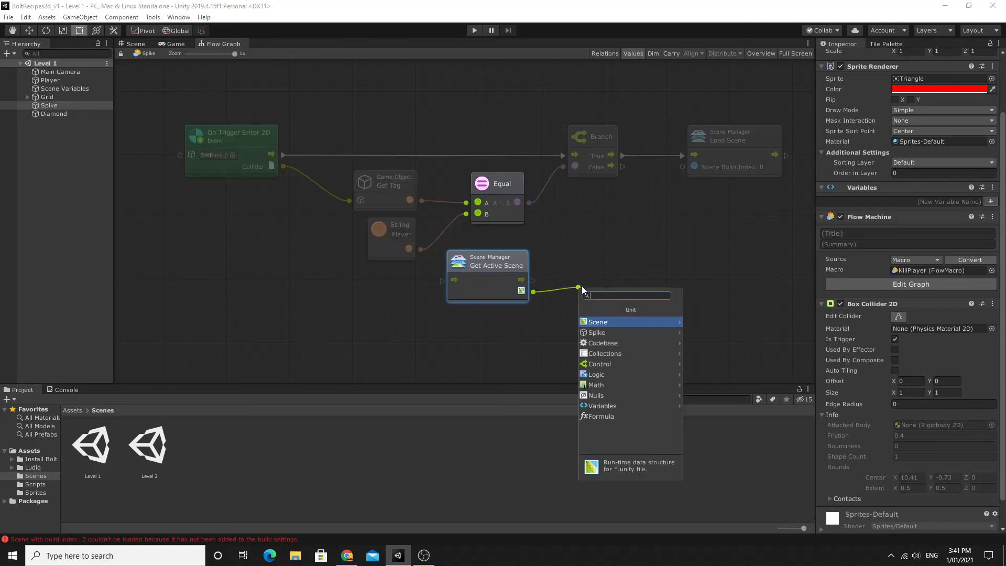
click(604, 323)
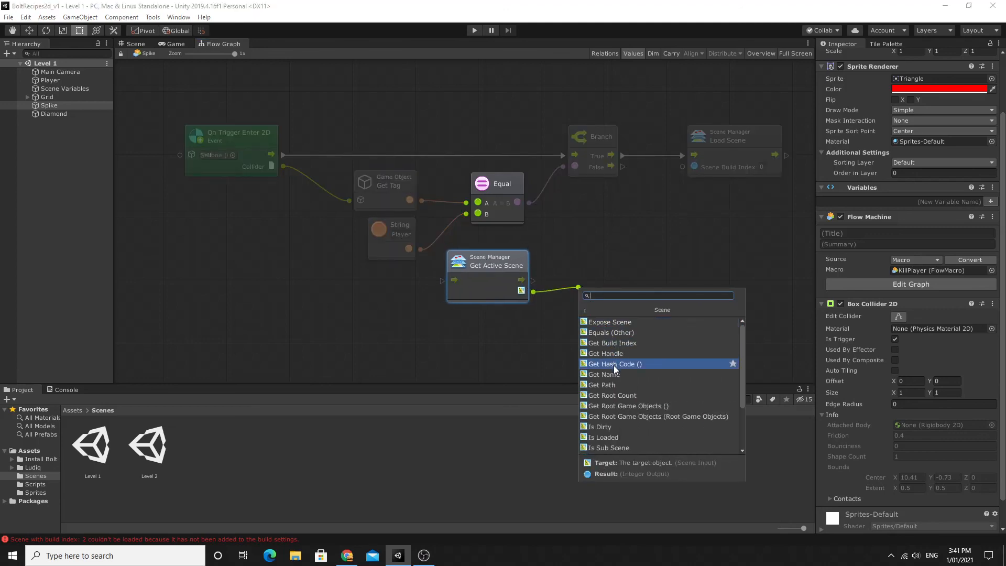
click(615, 342)
drag(614, 264, 682, 170)
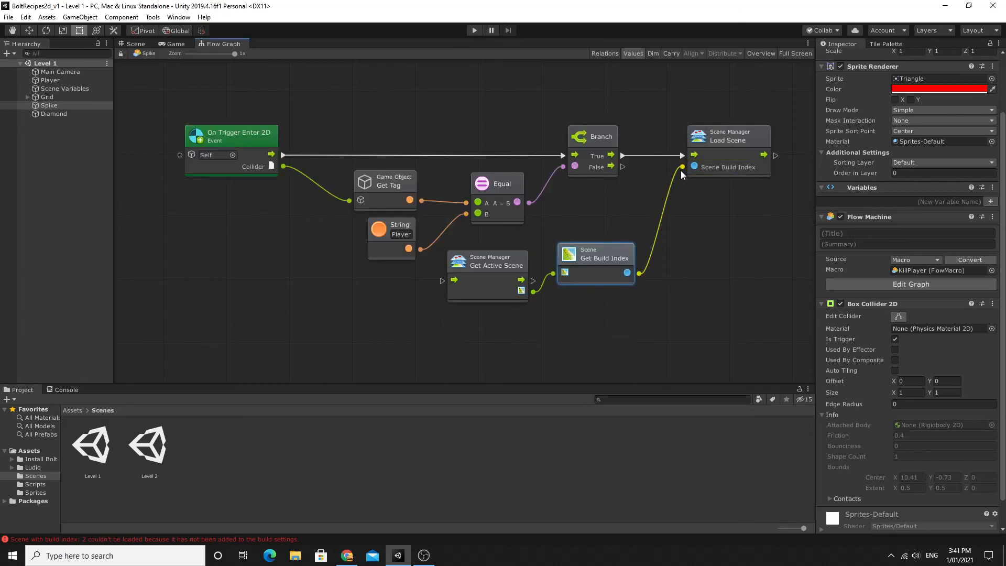
drag(598, 251, 605, 244)
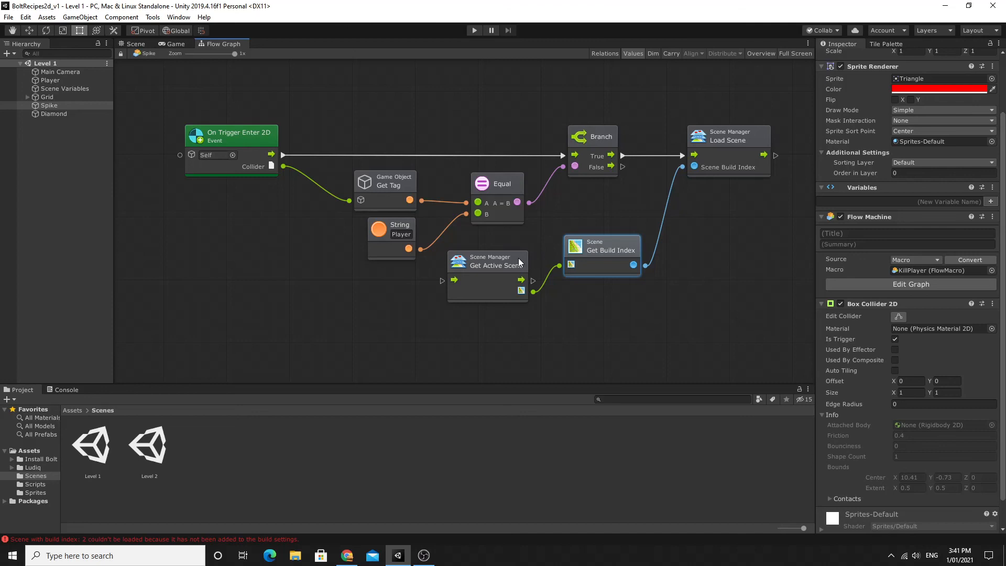
drag(519, 261, 524, 259)
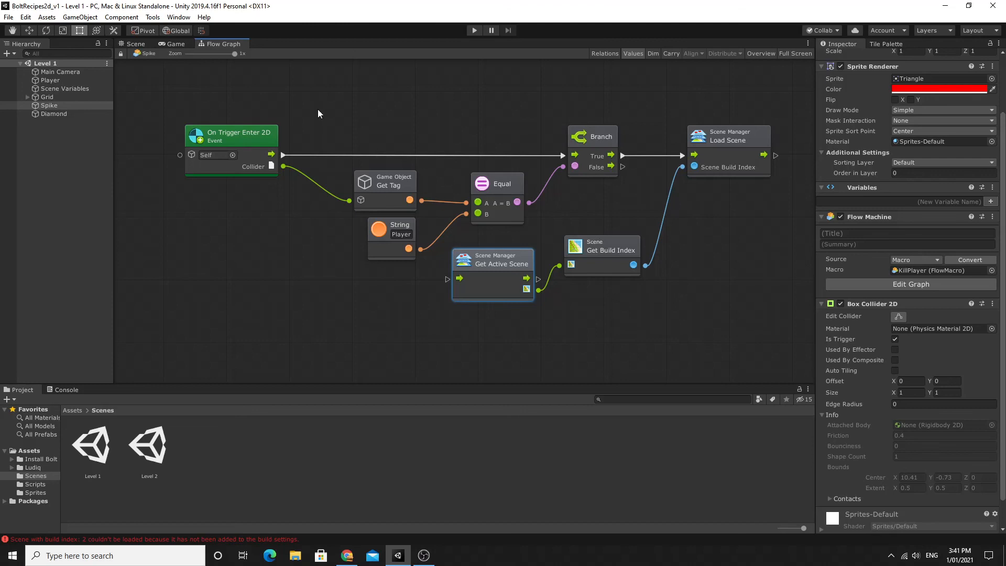
Return to the Level 1 scene layout, examine the platforms around the spike, and select the yellow Diamond.
click(137, 44)
scroll(412, 244, down, 2)
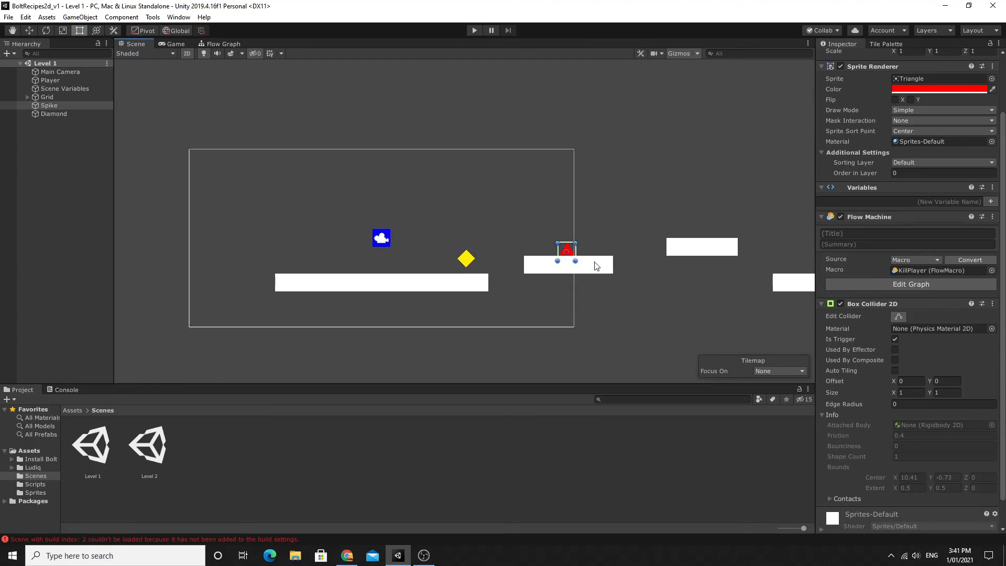
middle_drag(595, 262, 437, 250)
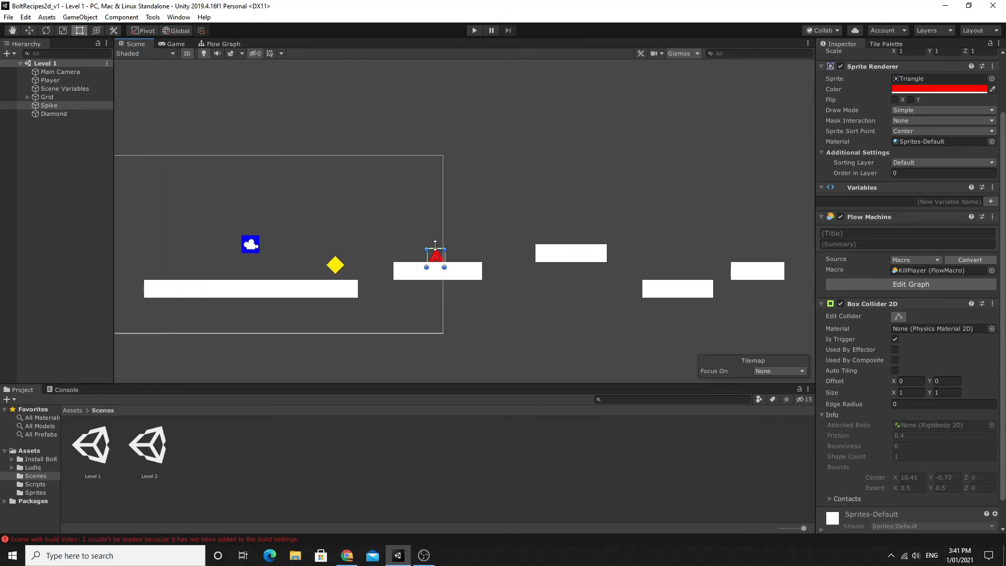
scroll(462, 276, up, 2)
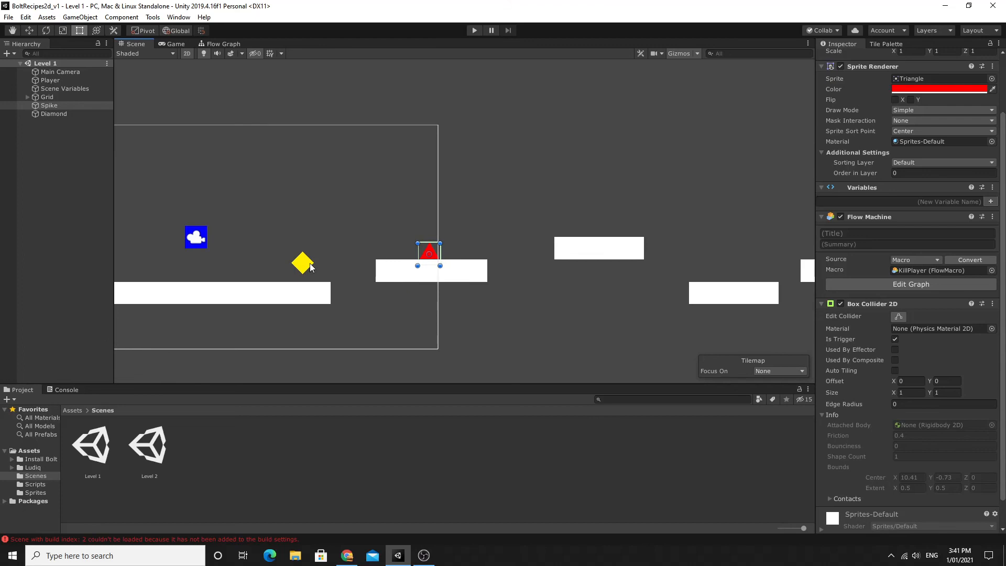
click(303, 266)
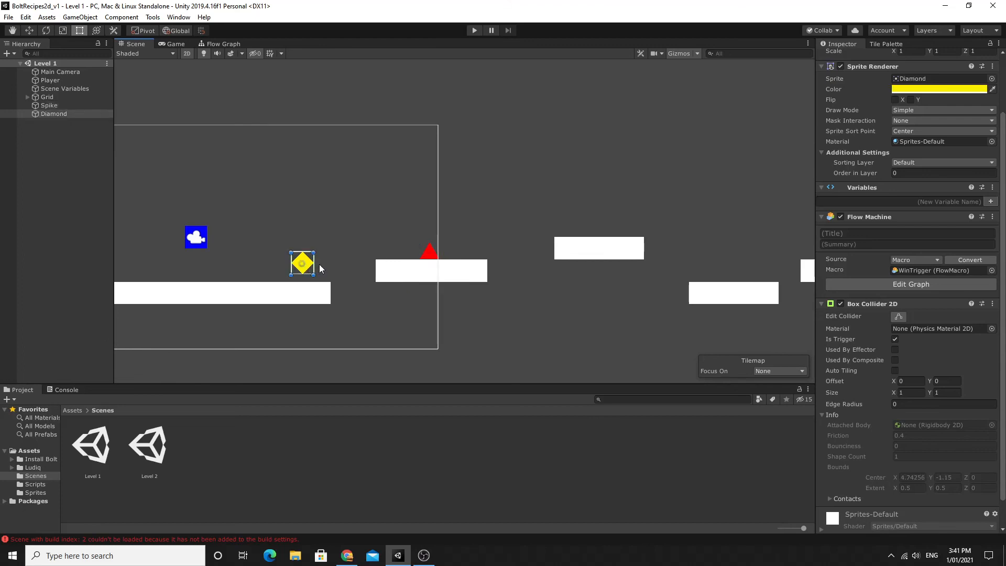
scroll(329, 261, down, 1)
middle_drag(329, 260, 363, 265)
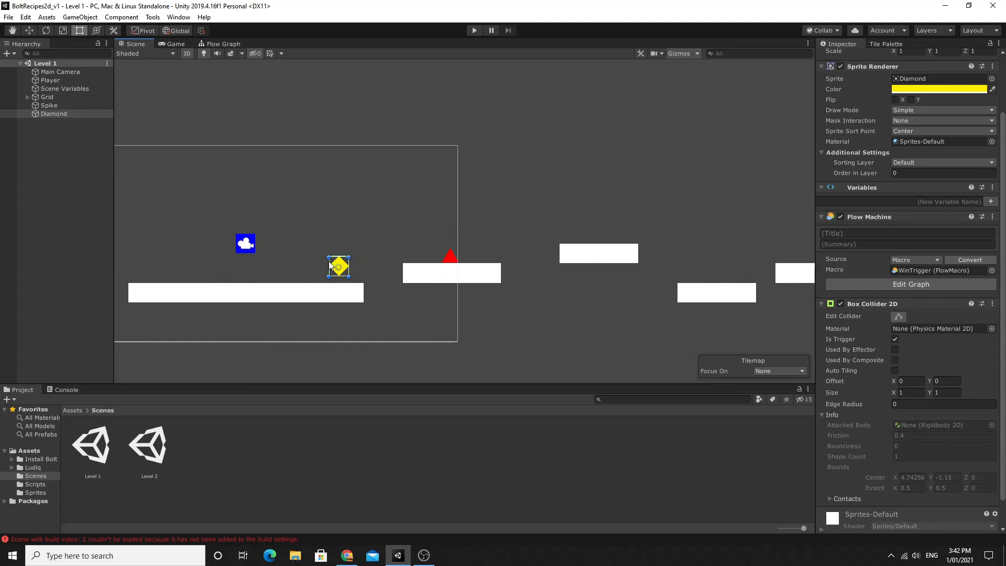
middle_drag(384, 256, 371, 255)
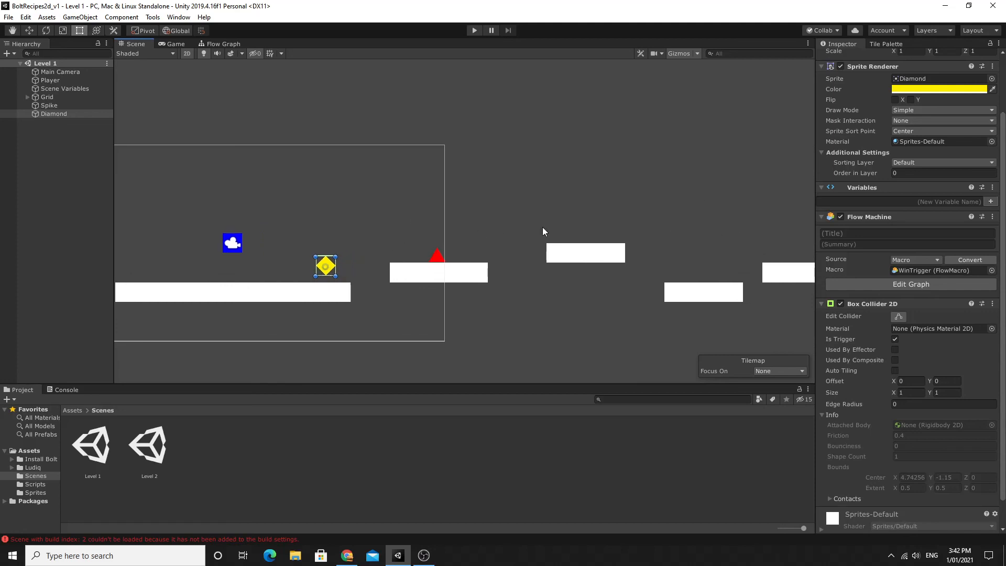